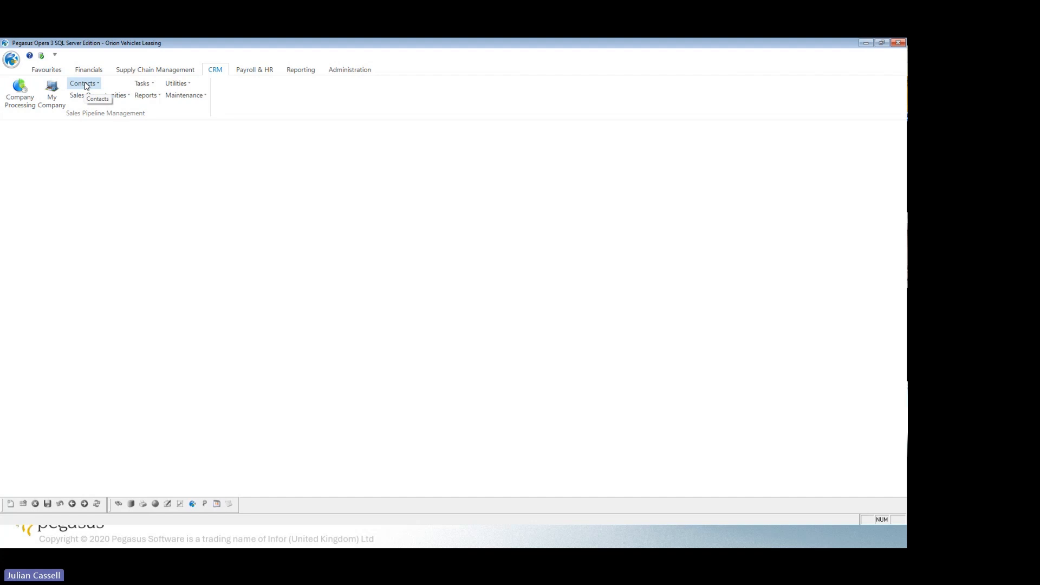
left_click(90, 84)
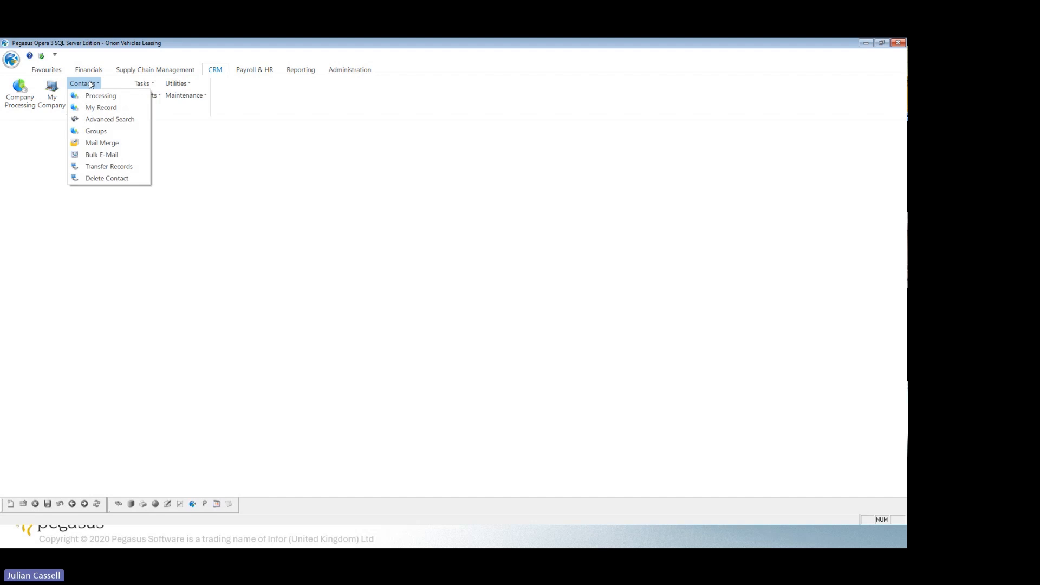
left_click(198, 204)
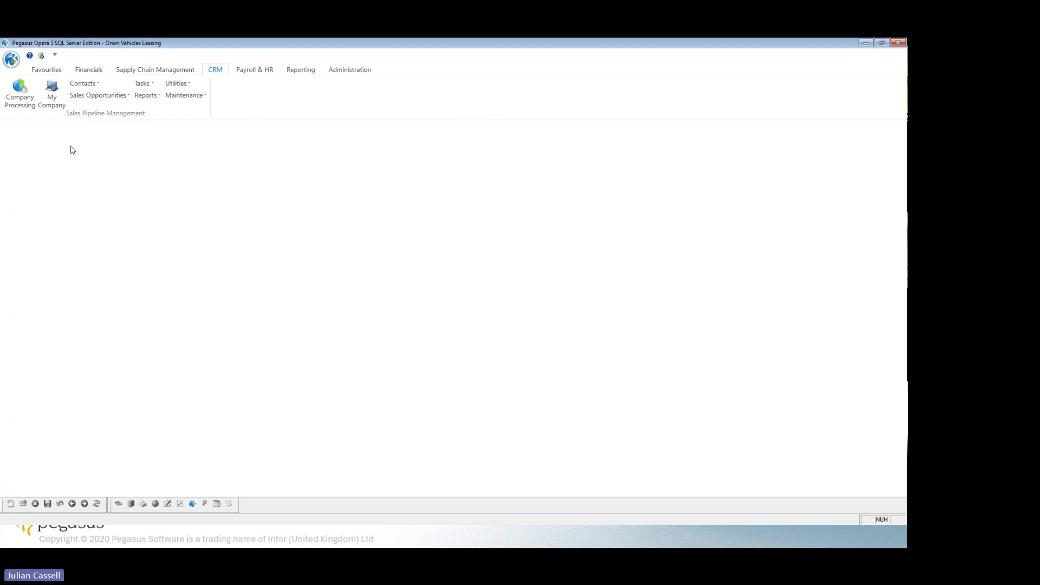
Examine the Adams Light Engineering Ltd company record: memos, contacts, other details, history, opportunities, quotes and changes.
left_click(23, 105)
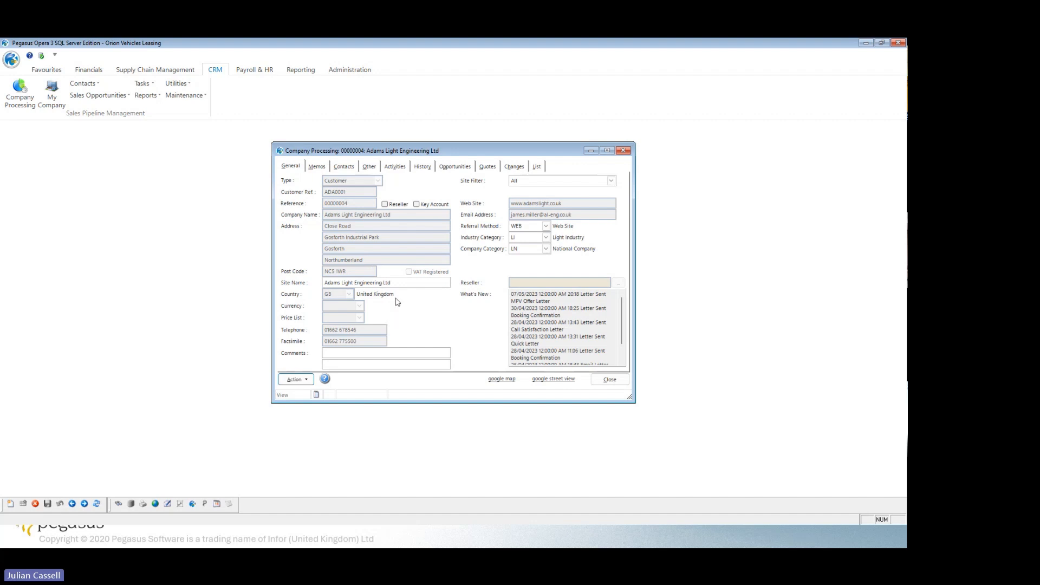
left_click(316, 167)
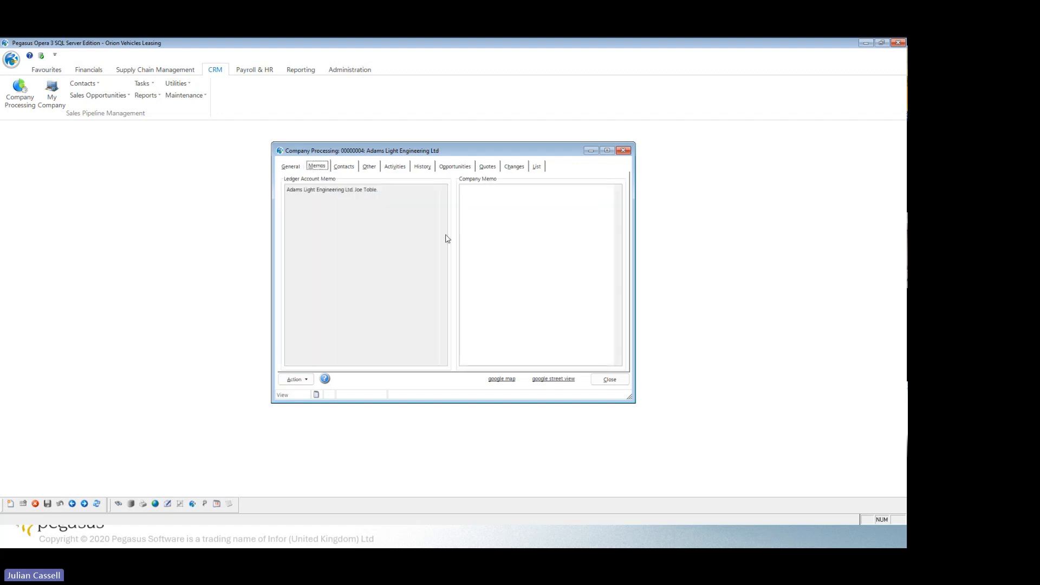
left_click(347, 168)
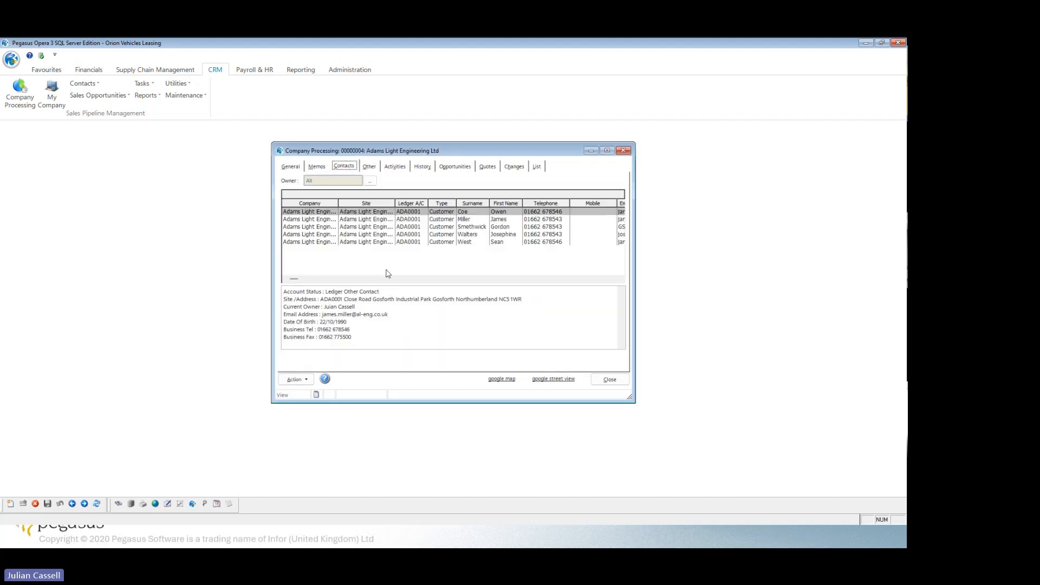
left_click(373, 167)
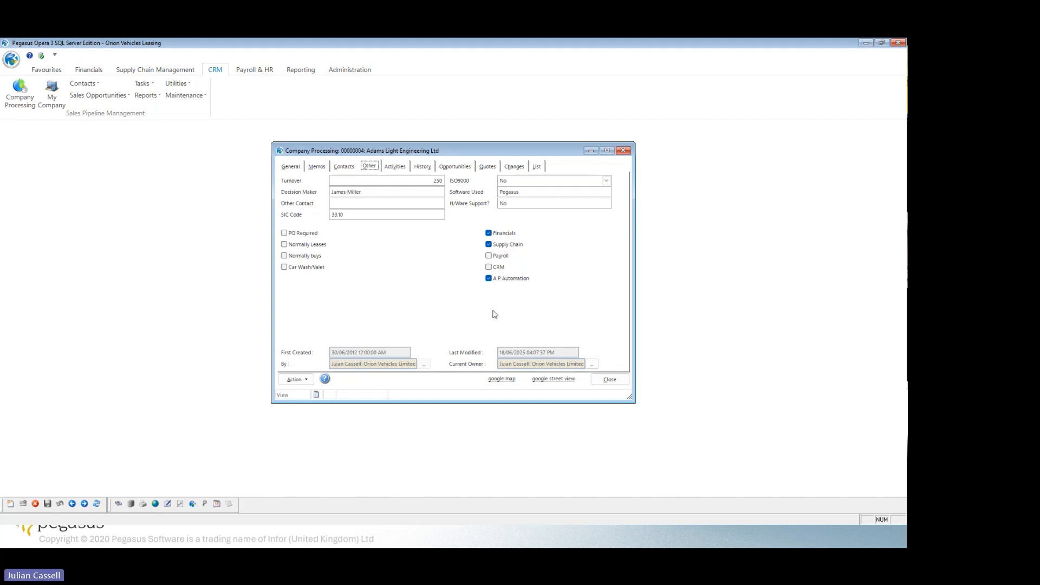
left_click(425, 168)
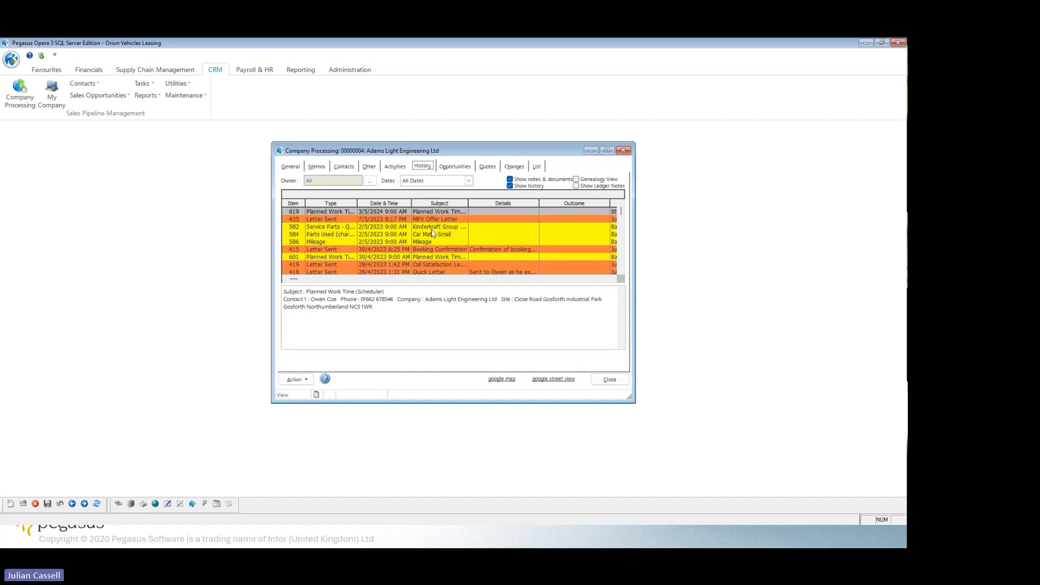
left_click(458, 166)
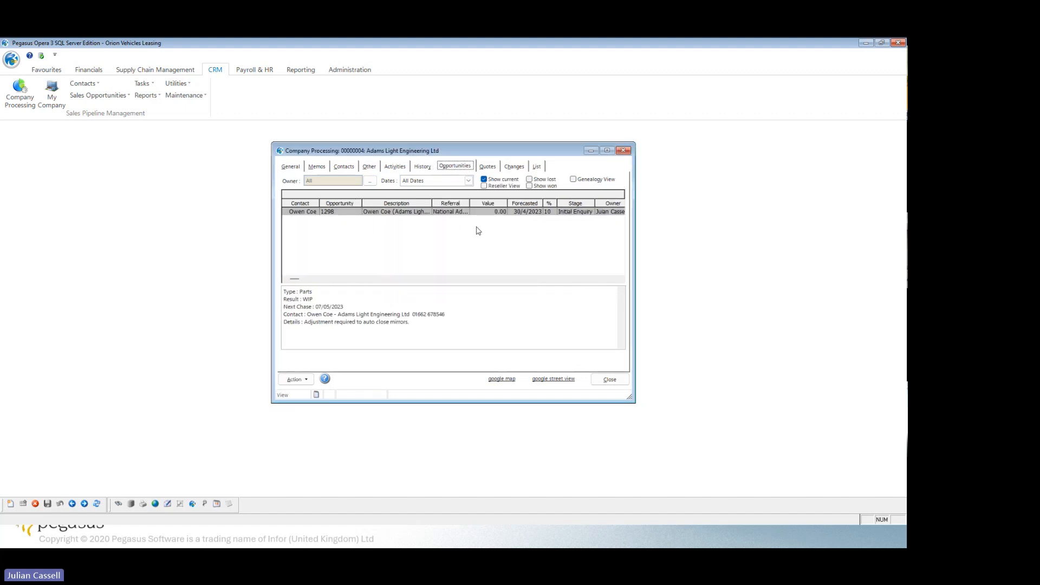
left_click(487, 169)
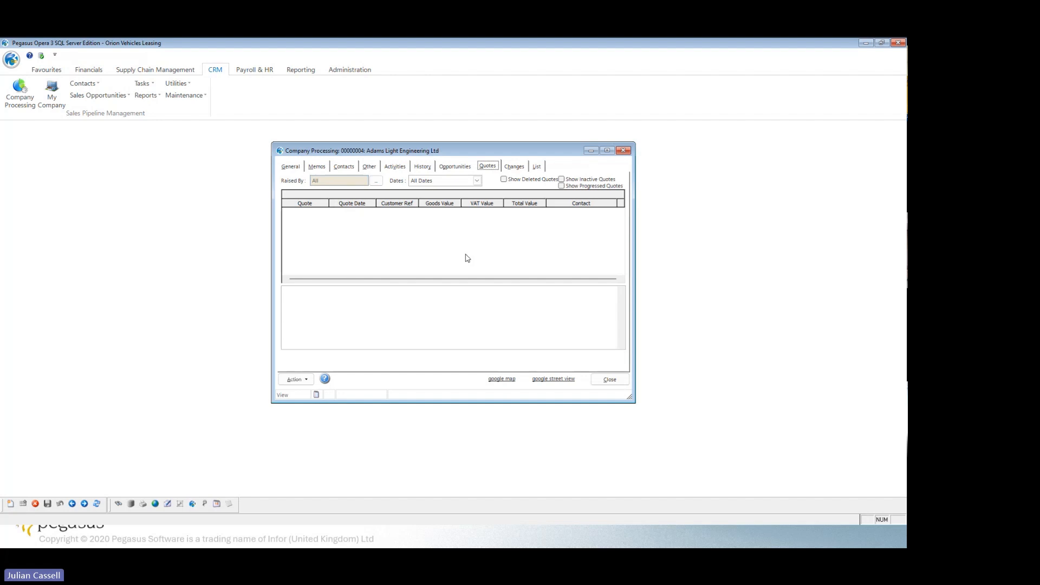
left_click(515, 167)
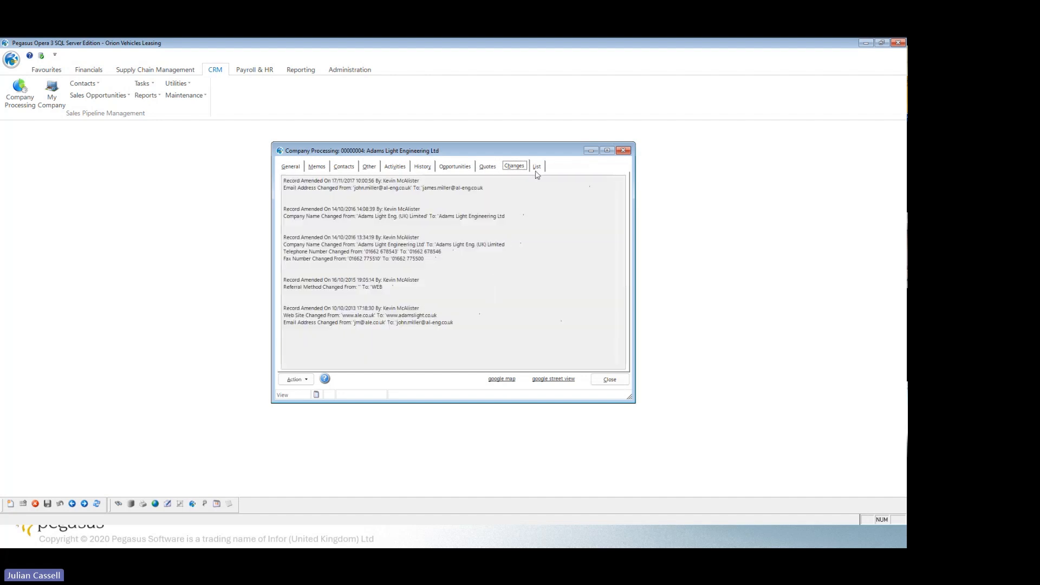
Start a new Prospect company record and name the company Bonsai Supplies Ltd.
left_click(291, 167)
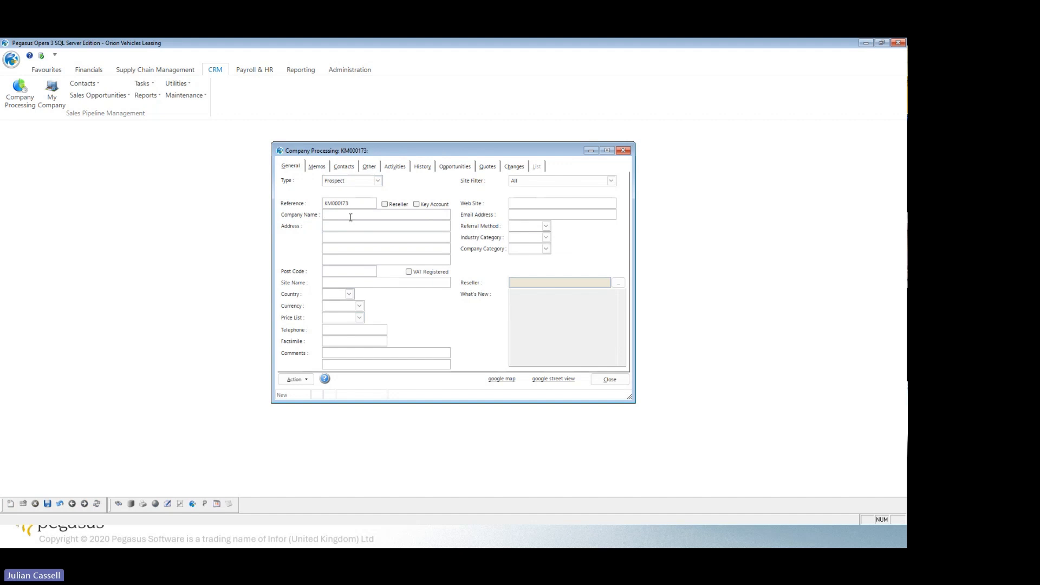
type("Bor")
type("sa")
type("i Supplies")
type(" Ltd")
key("Tab")
Enter the new company's street, city and post code.
type("The Aveneue")
left_click(340, 259)
type("Brist")
type("BS1 2")
type("ER")
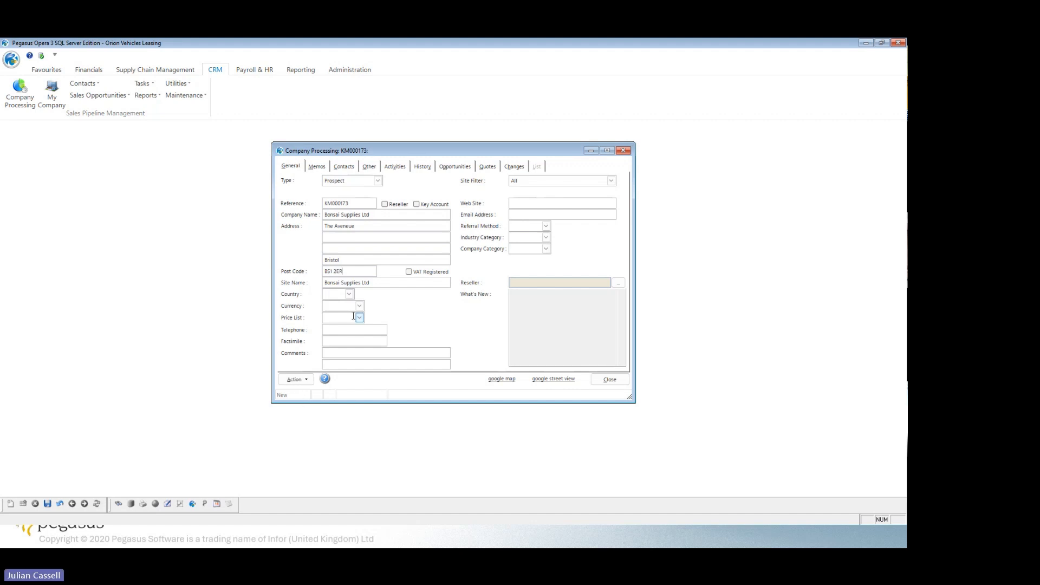
Set the new company's country to GB (United Kingdom).
left_click(350, 294)
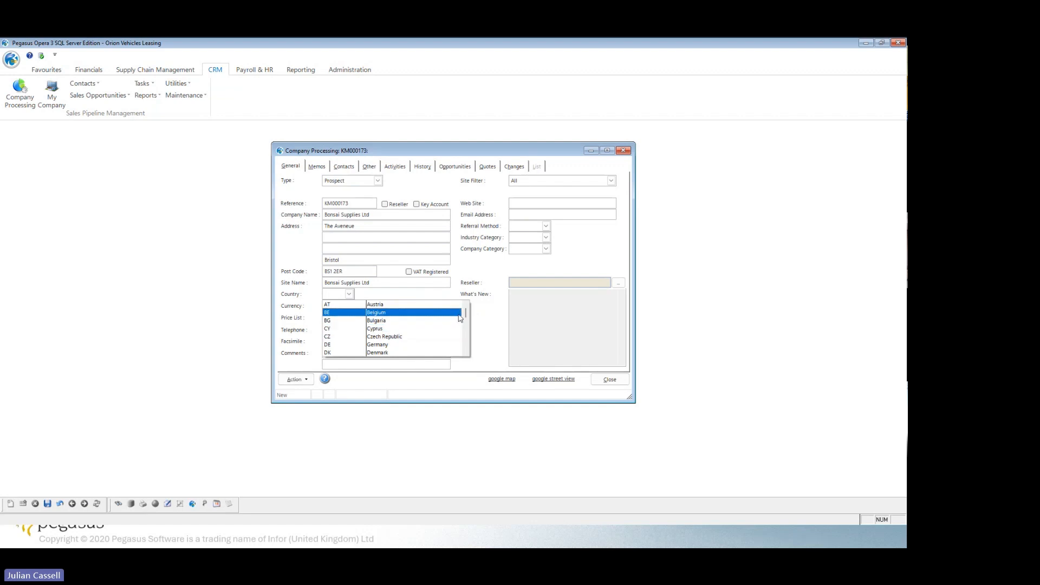
left_click_drag(467, 313, 465, 352)
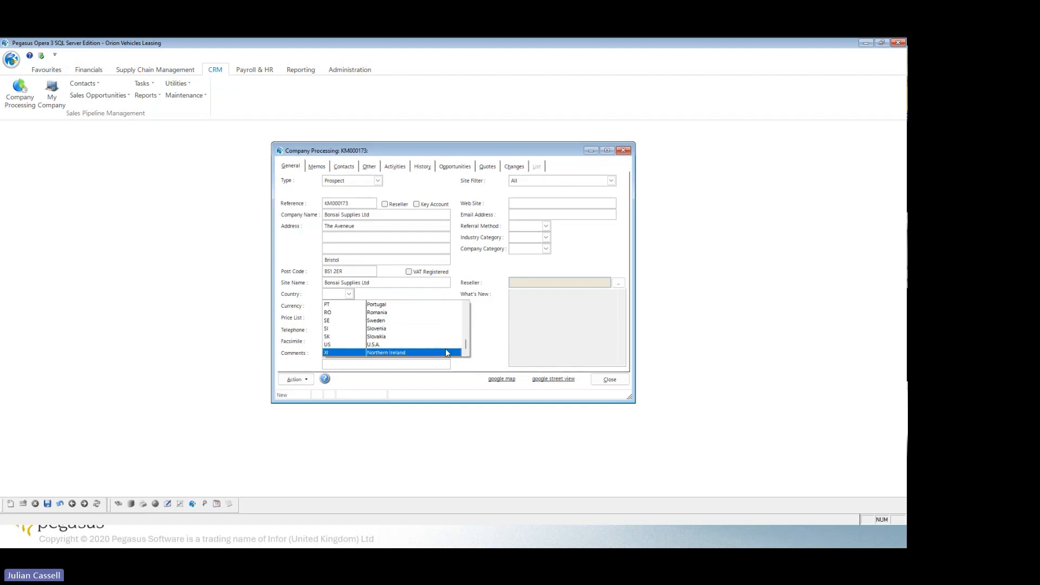
scroll(465, 341, "up", 4)
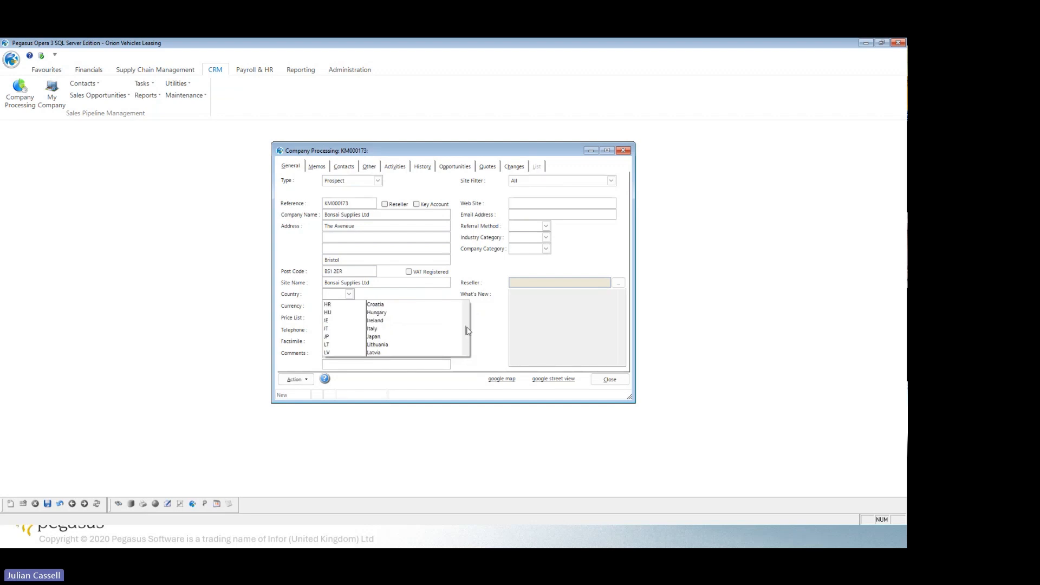
left_click(417, 304)
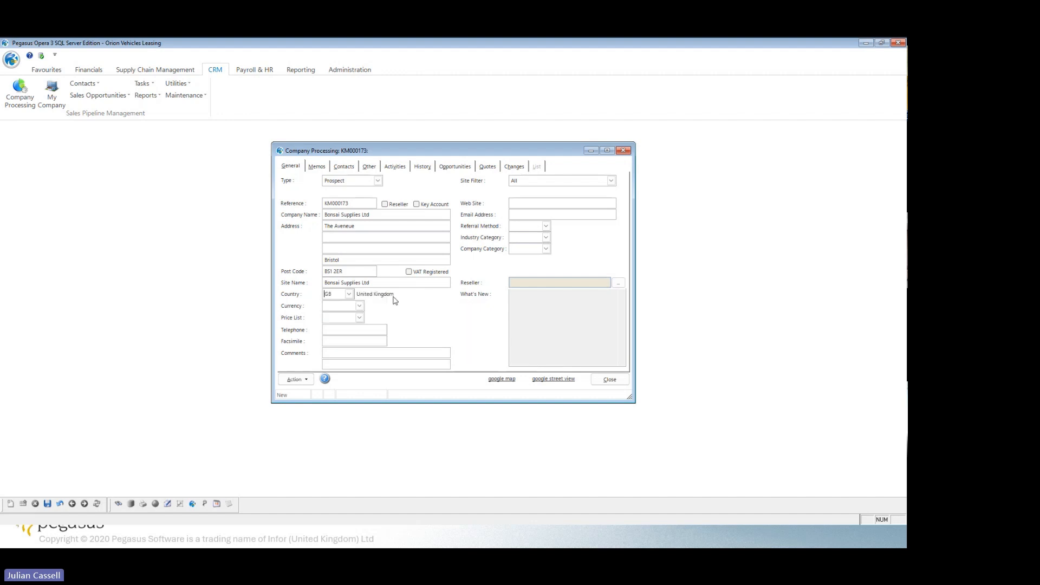
left_click(361, 307)
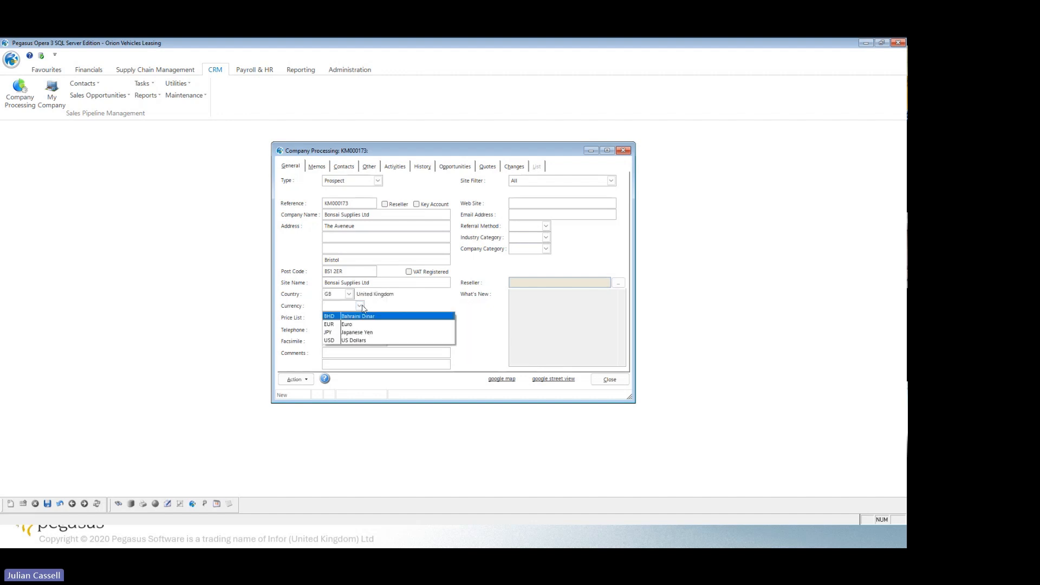
left_click(418, 304)
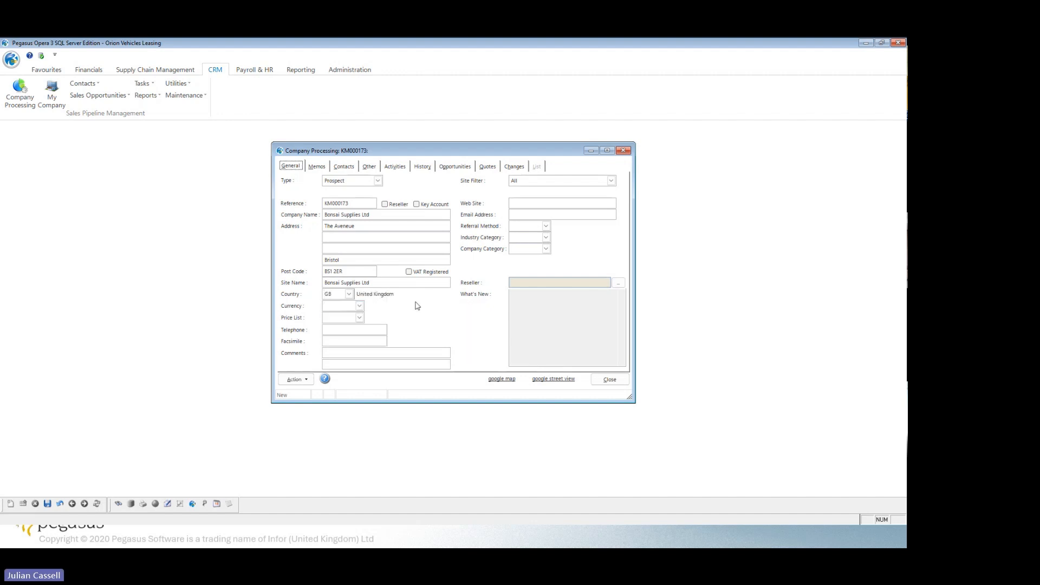
left_click(360, 318)
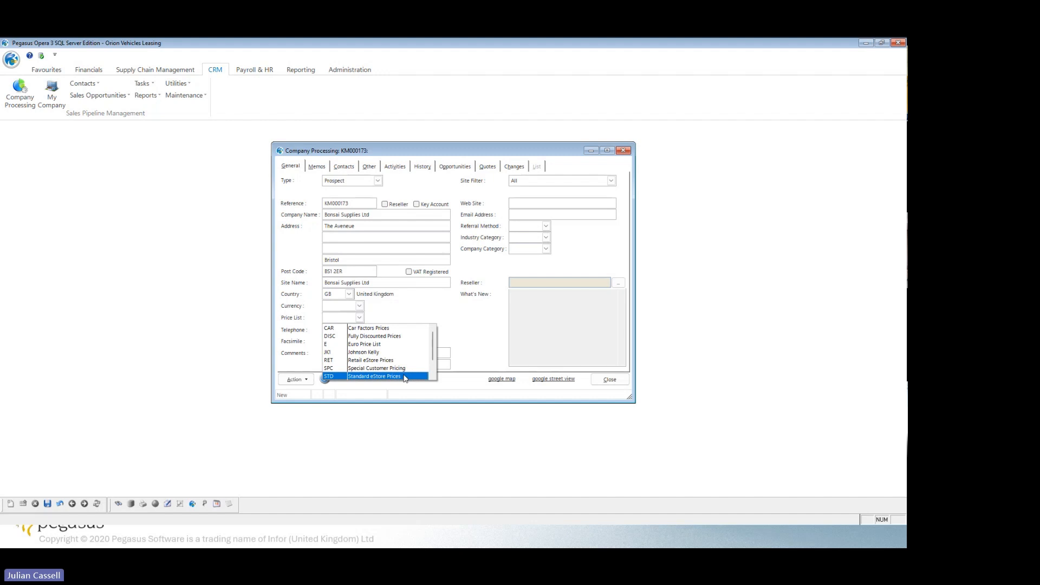
left_click(479, 322)
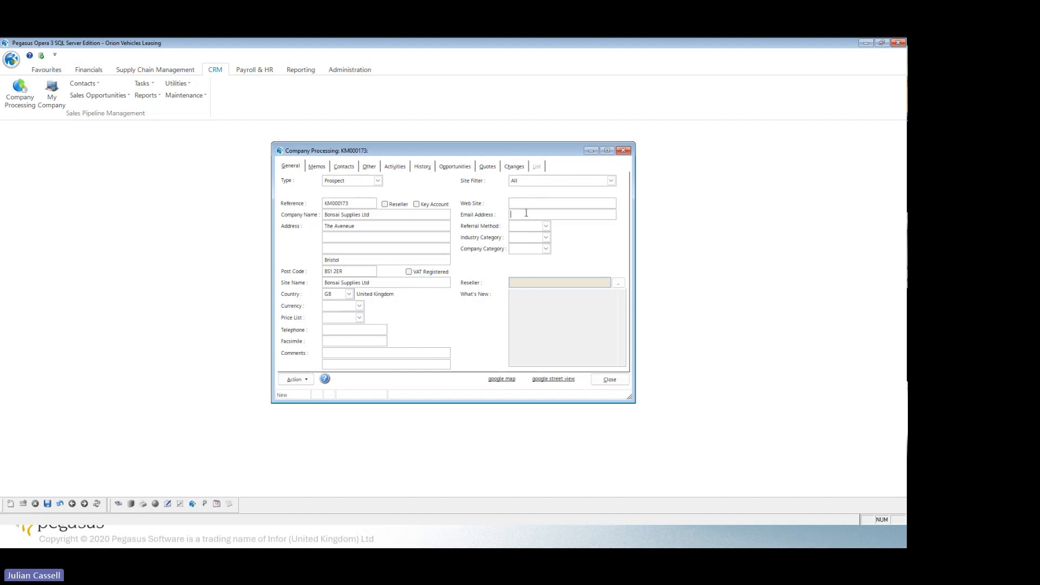
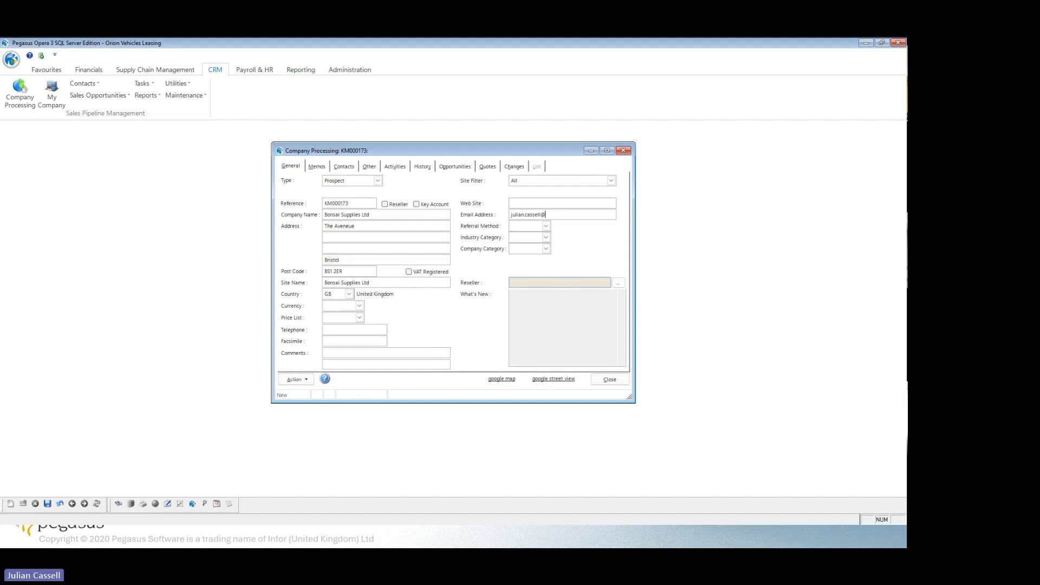
Enter the company's e-mail address and set its referral method to EXHNEC (NEC Exhibition).
left_click(547, 226)
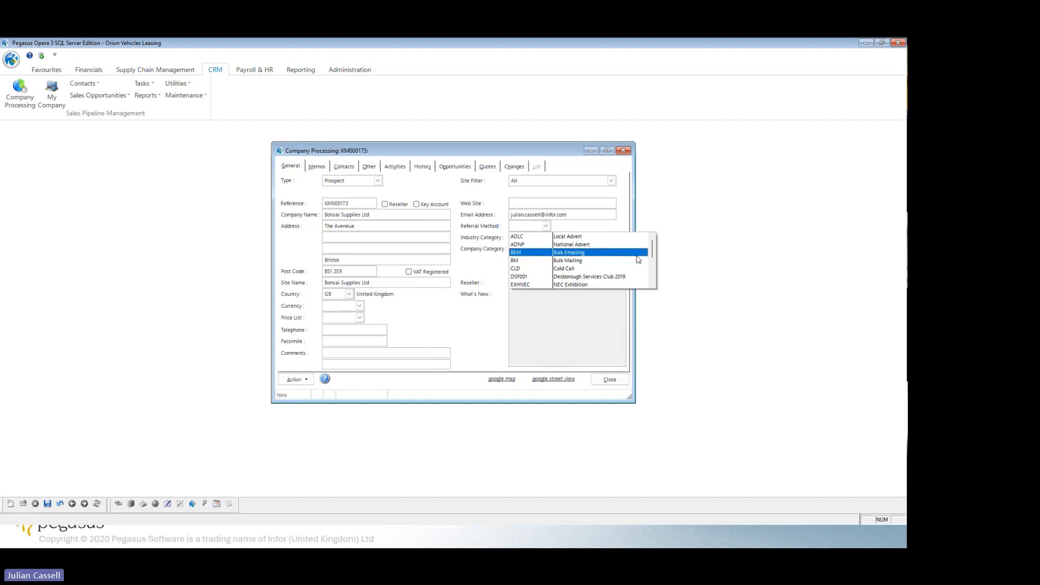
left_click(592, 285)
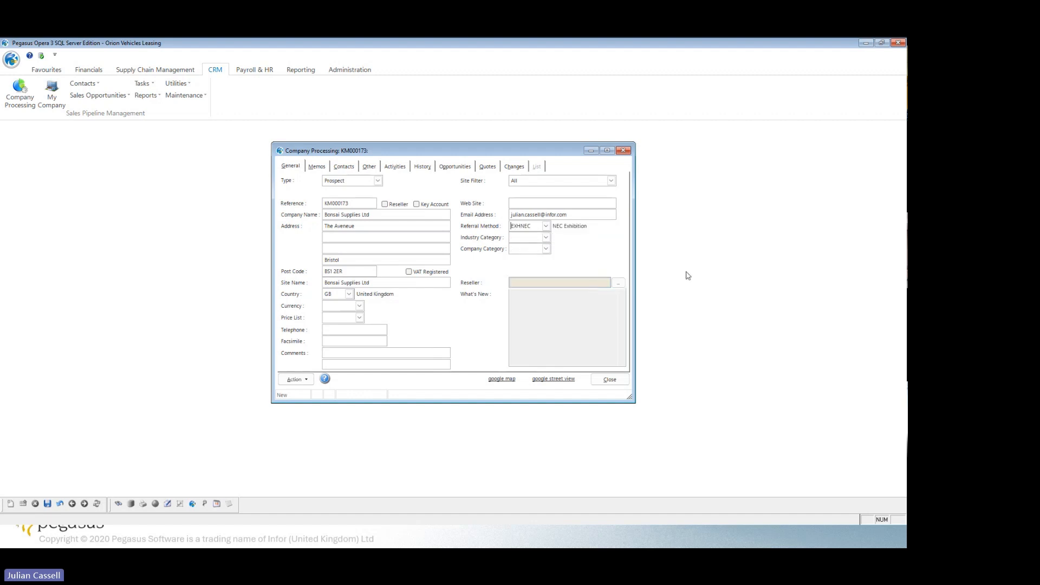
Set the industry category to RTL (Retail) and the company category to PRV (Small Business).
left_click(546, 238)
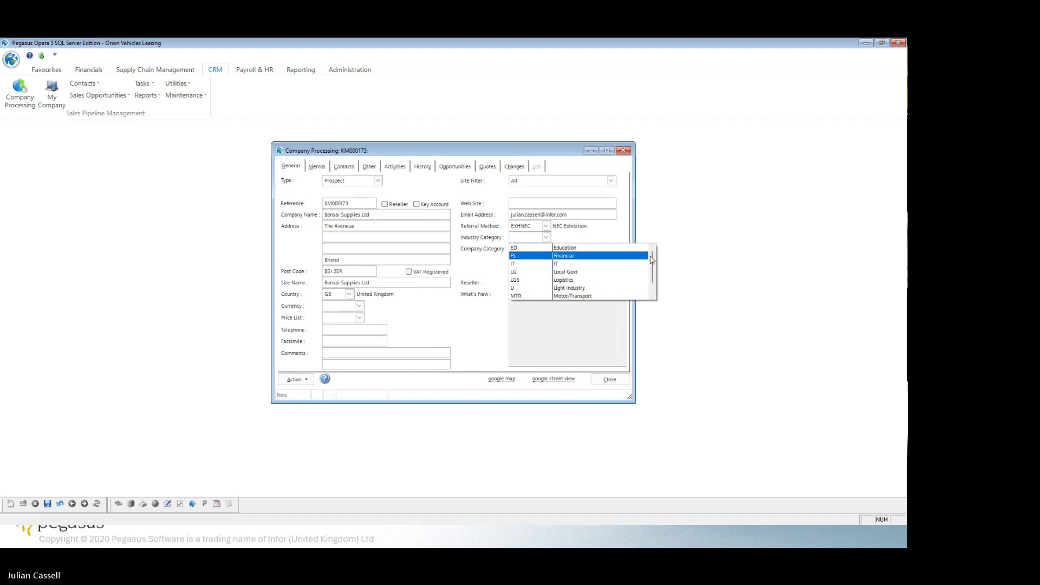
left_click_drag(652, 255, 651, 285)
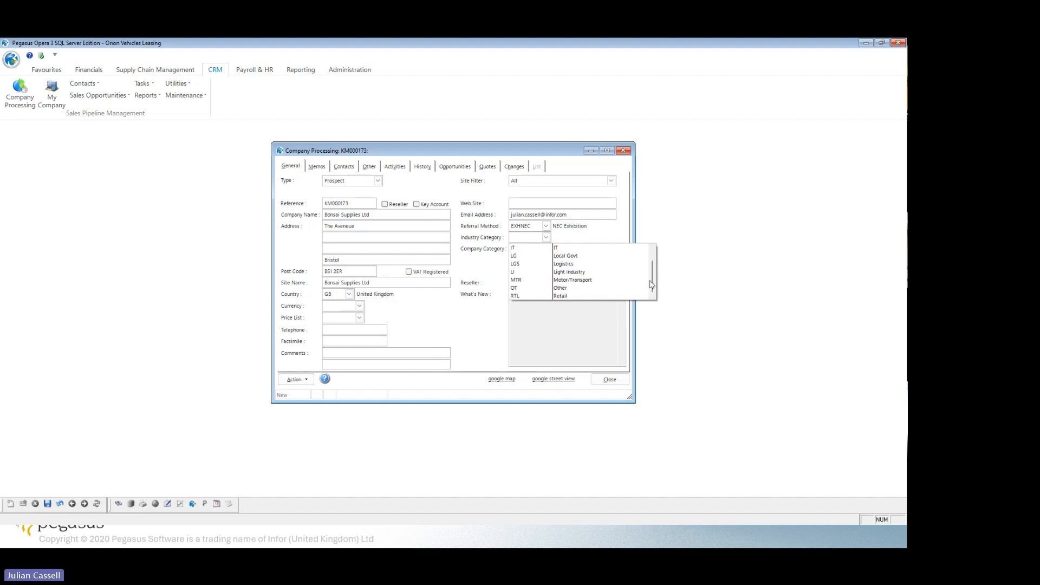
left_click(596, 295)
left_click(546, 248)
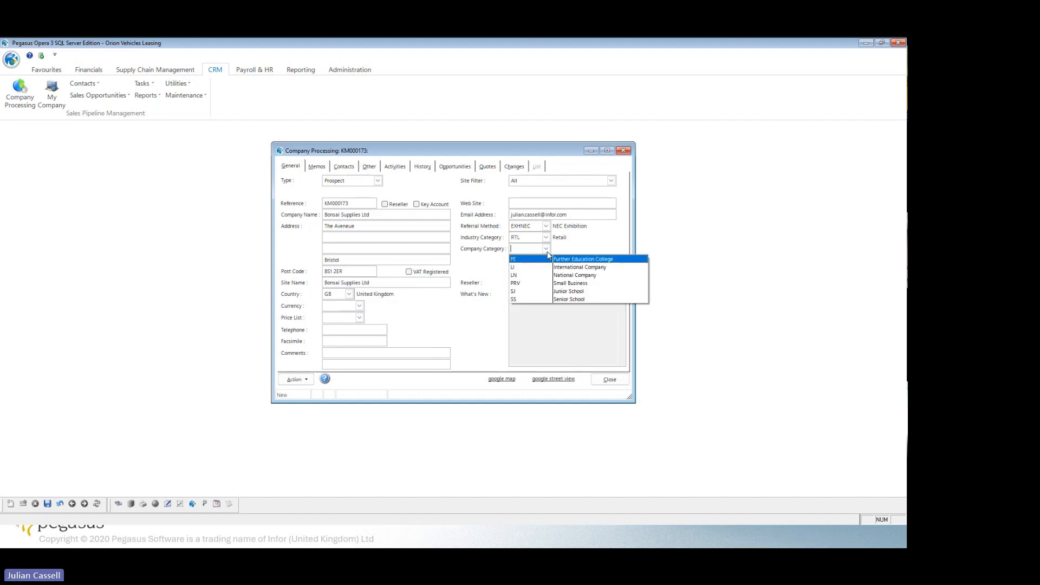
left_click(602, 284)
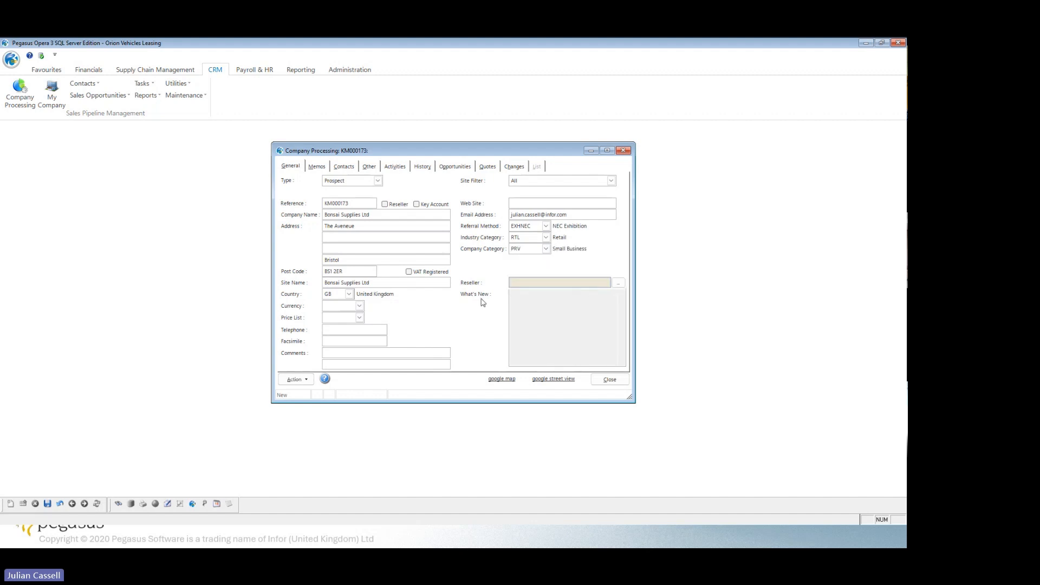
Set the company's required turnover to 100000 and save the new record.
left_click(47, 504)
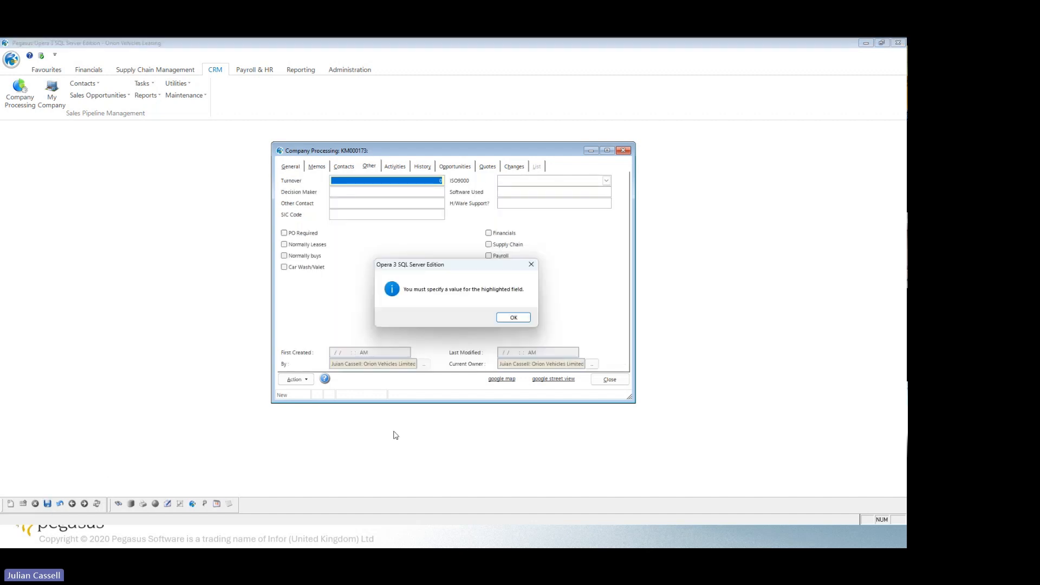
left_click(516, 317)
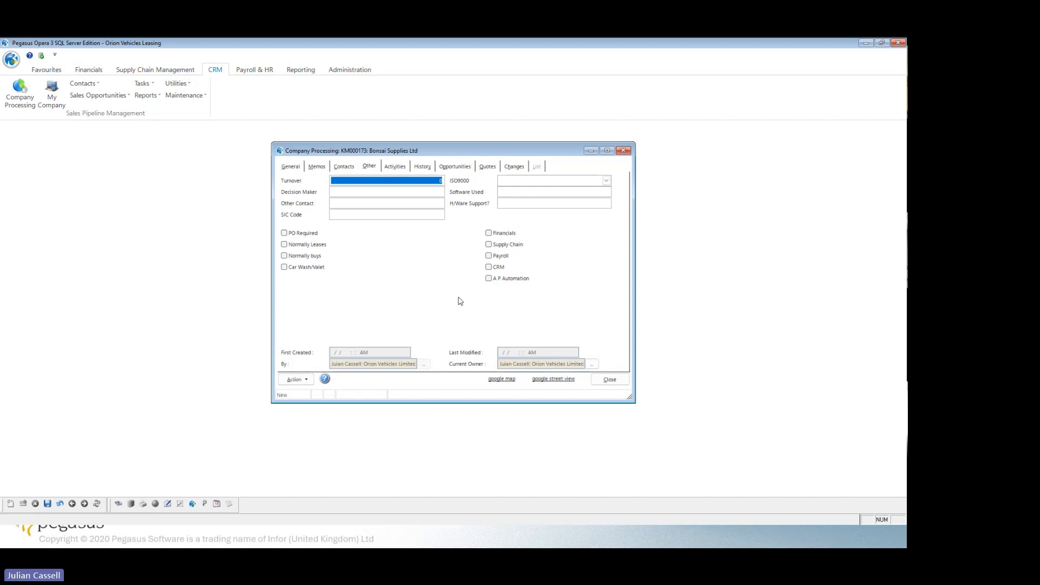
key("Home")
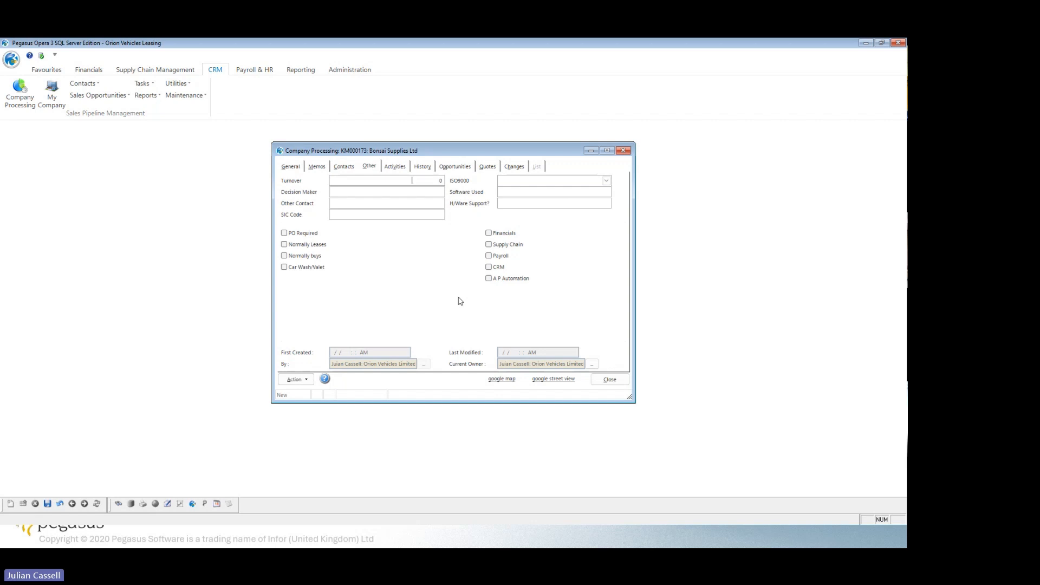
type("100000")
key("Tab")
left_click(47, 504)
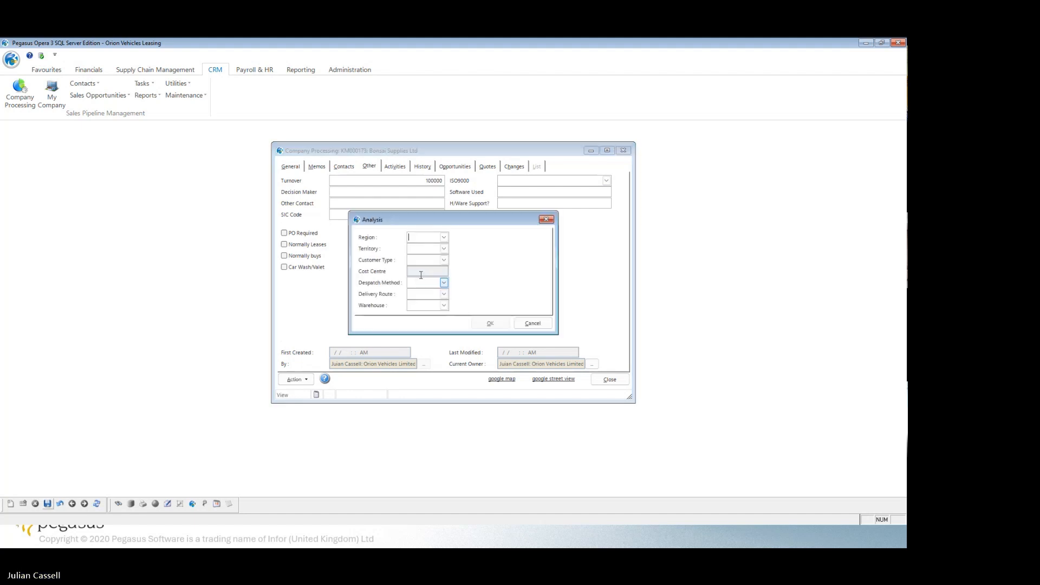
Choose a region in the record's analysis details and accept them.
left_click(442, 236)
left_click(481, 232)
left_click(484, 325)
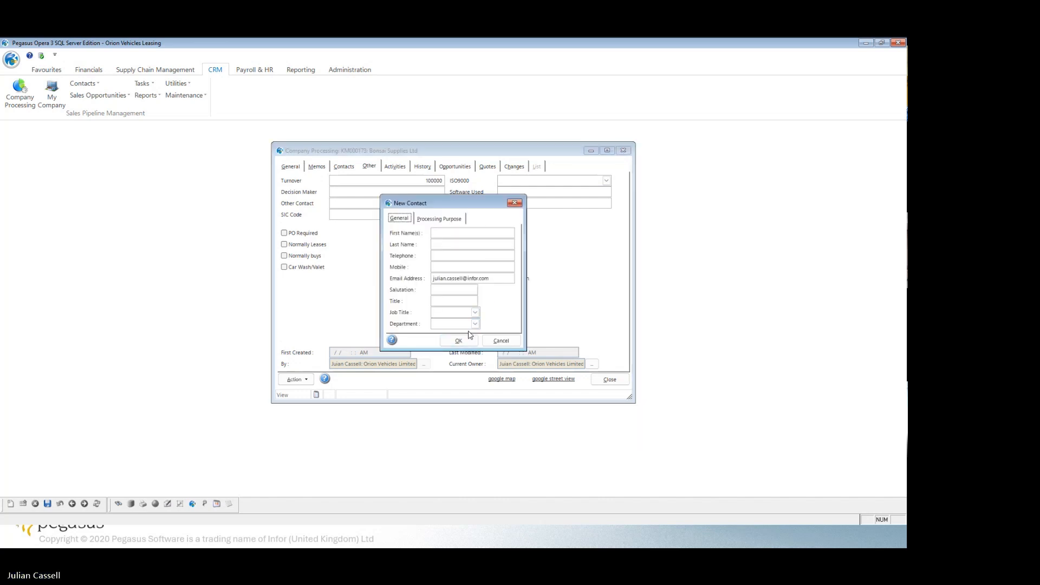
Enter the new contact's first name and last name.
left_click(446, 234)
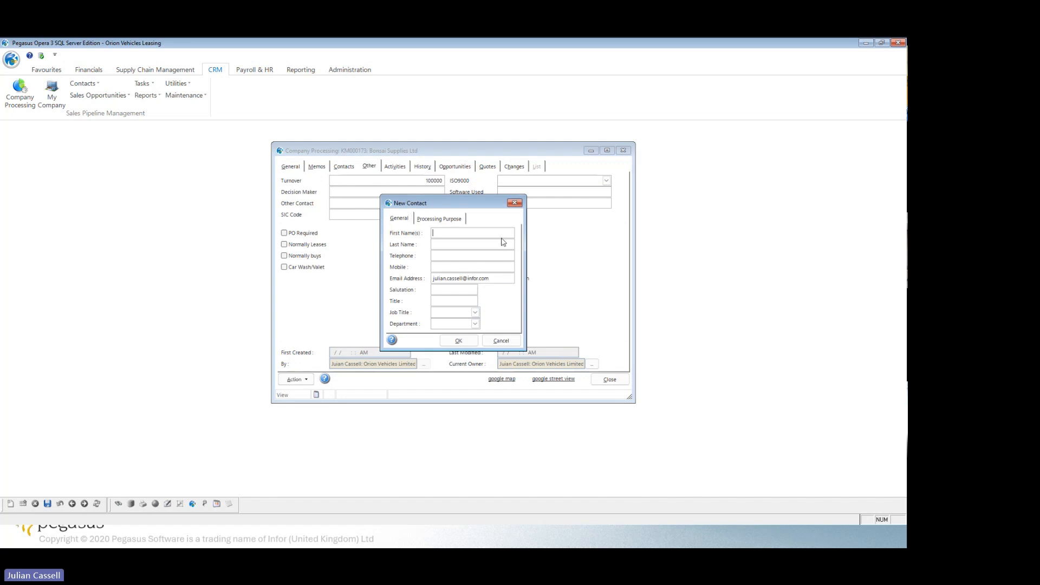
key("Tab")
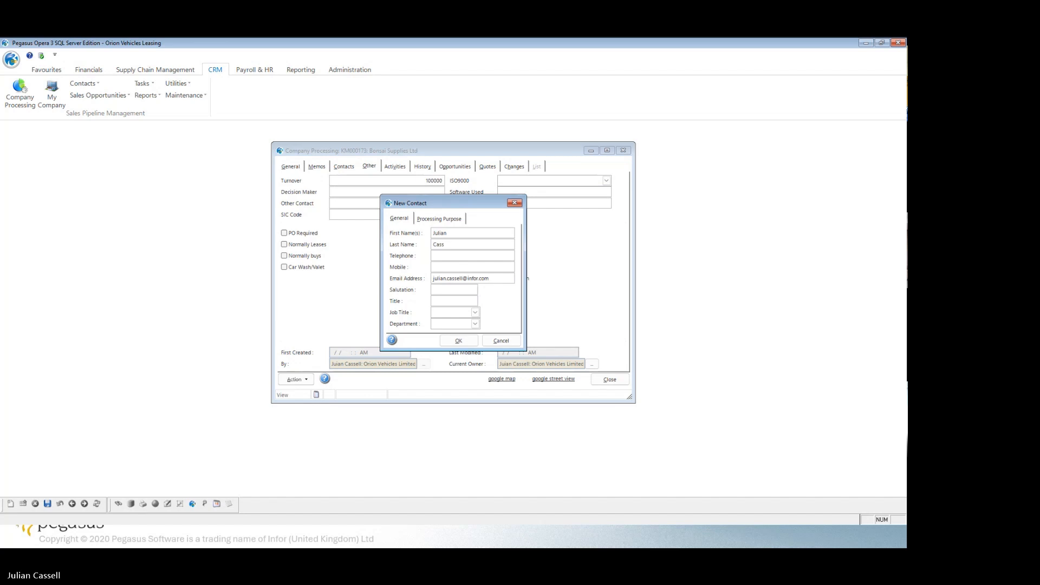
key("Tab")
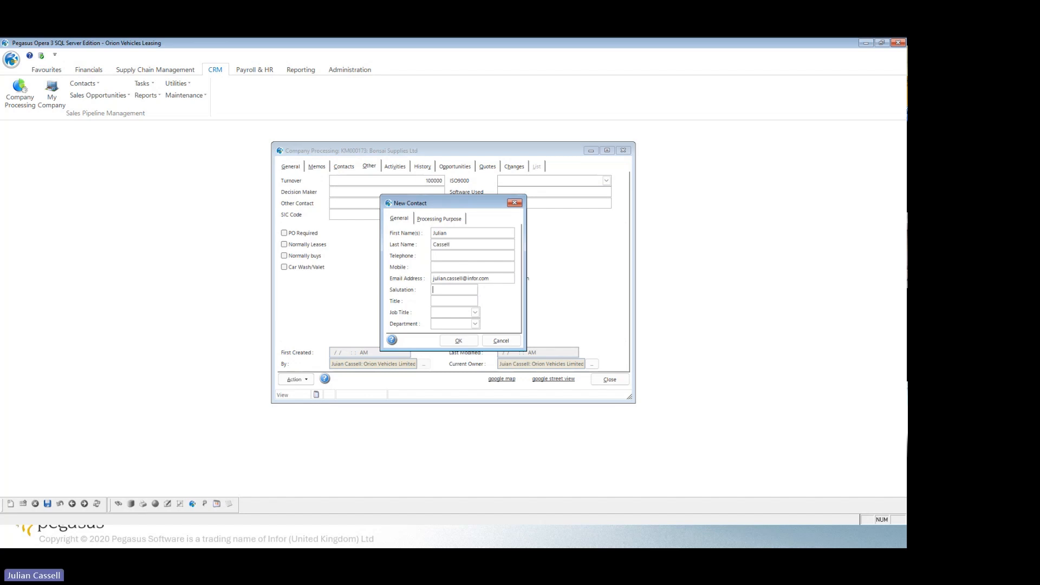
Set both the contact's salutation and title to Mr.
type("M")
type("Buyer")
left_click(469, 311)
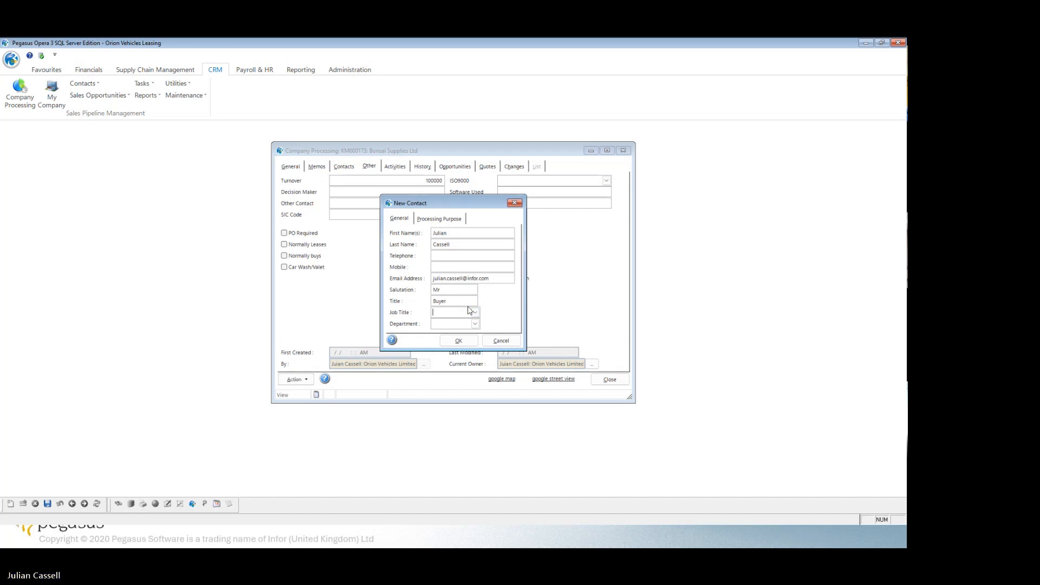
key("shift+Tab")
type("M")
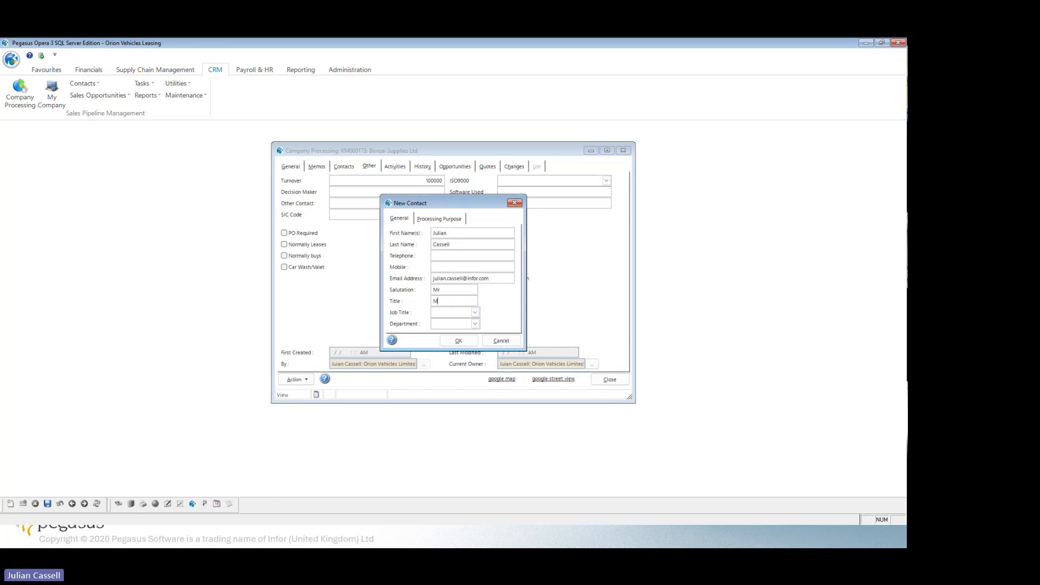
Set the contact's job title to BY (Buyer) and department to OFF (Office), and accept the new contact.
left_click(478, 313)
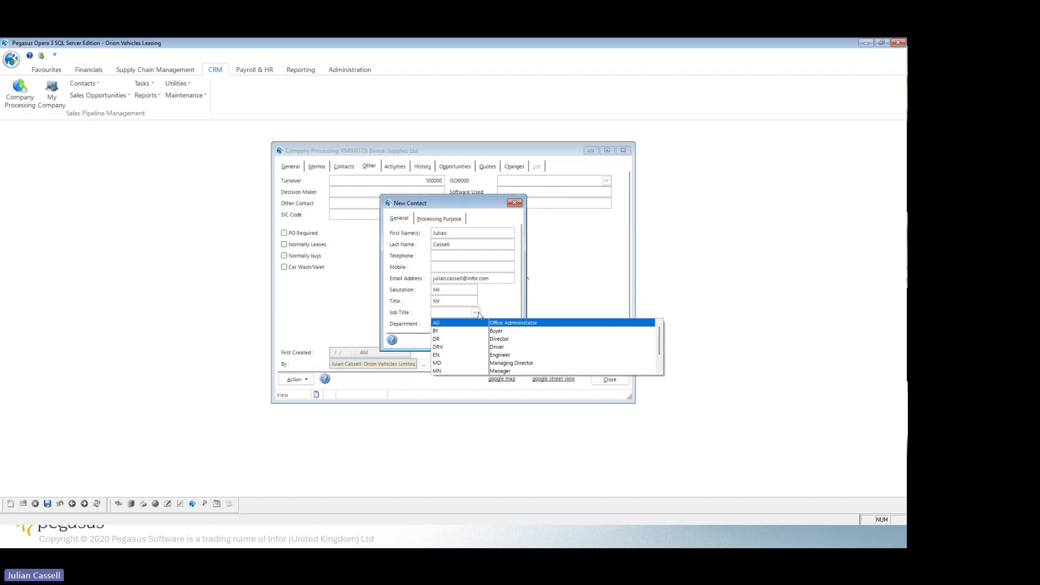
left_click(506, 330)
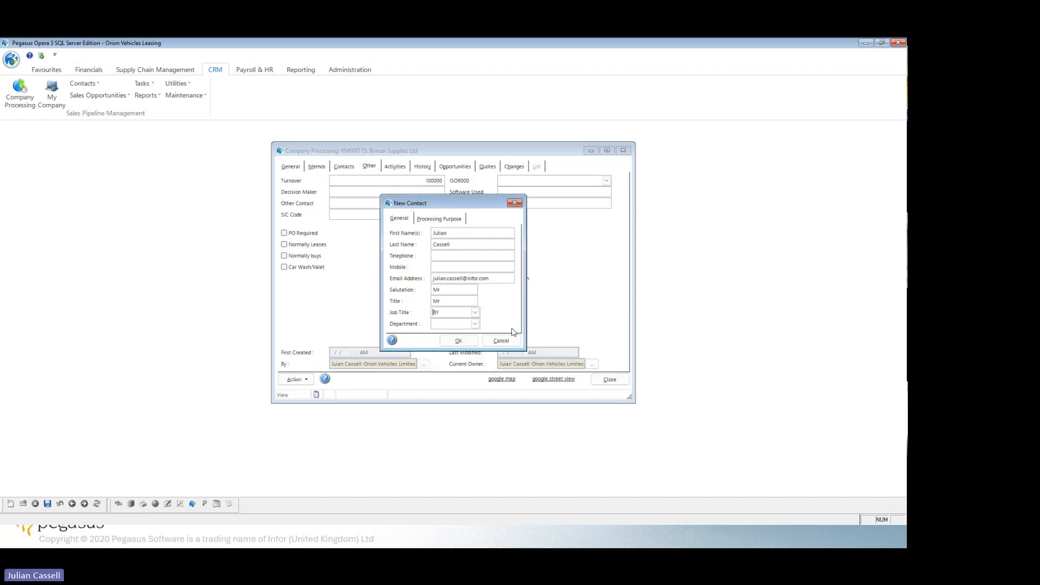
left_click(475, 324)
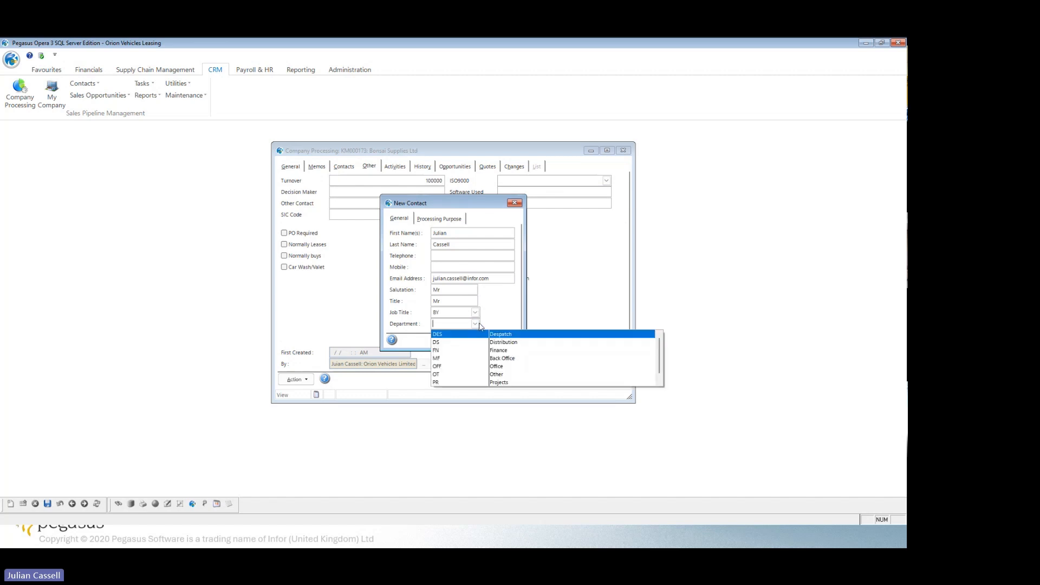
left_click(503, 358)
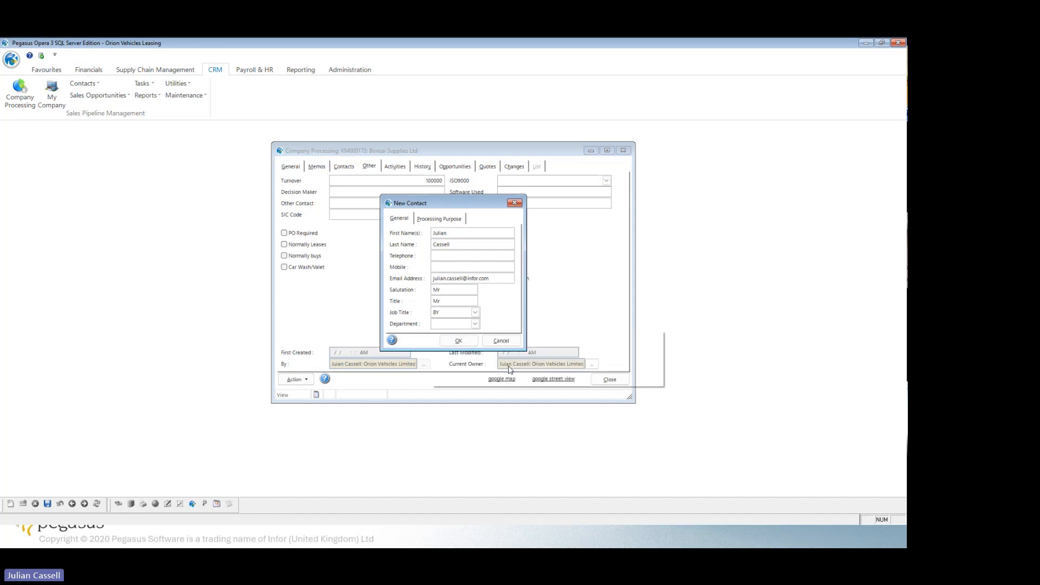
left_click(464, 340)
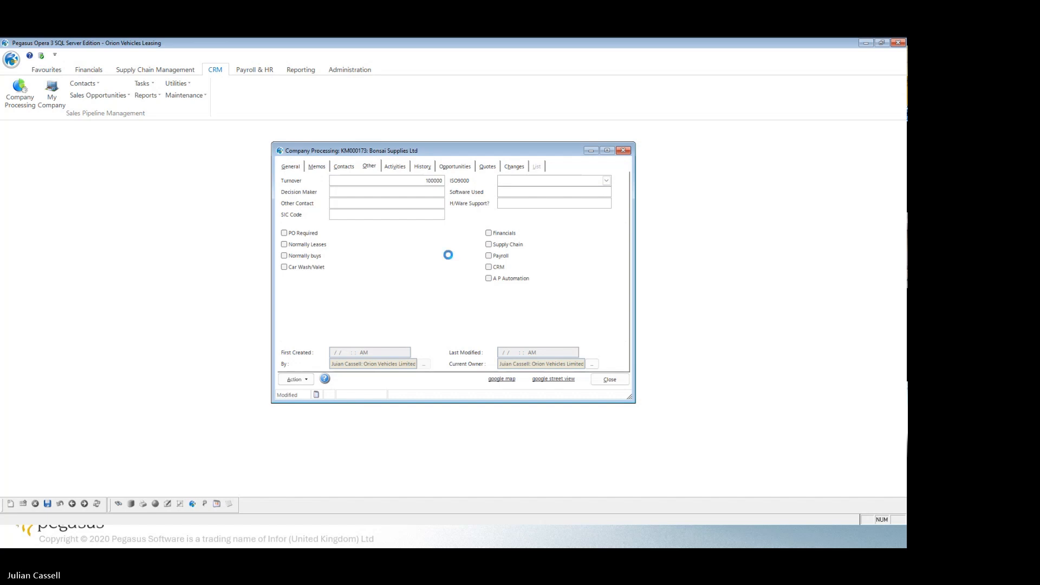
Return to the company's general details and look through the available company types without changing the type.
left_click(294, 168)
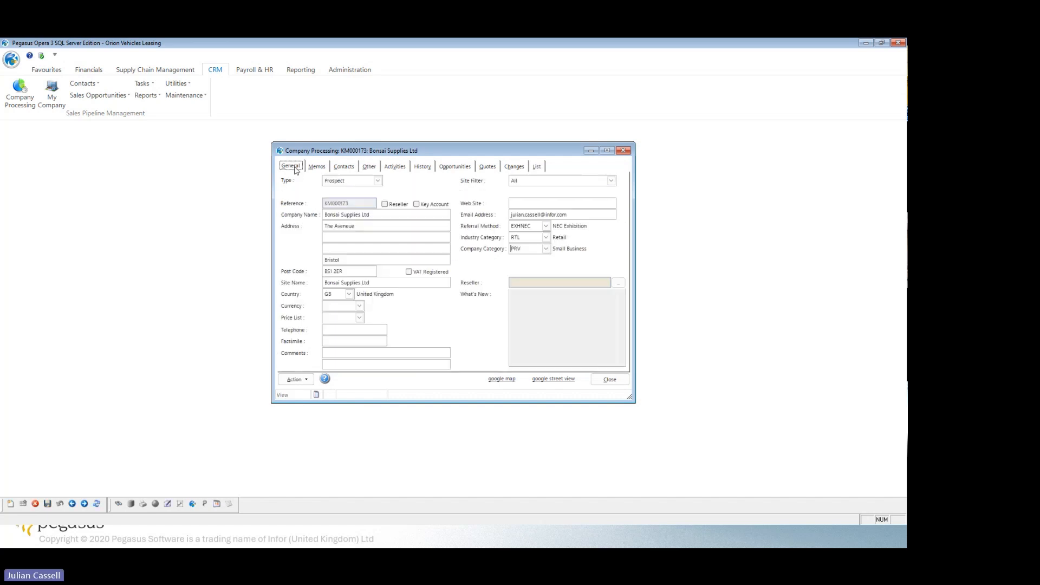
left_click(378, 182)
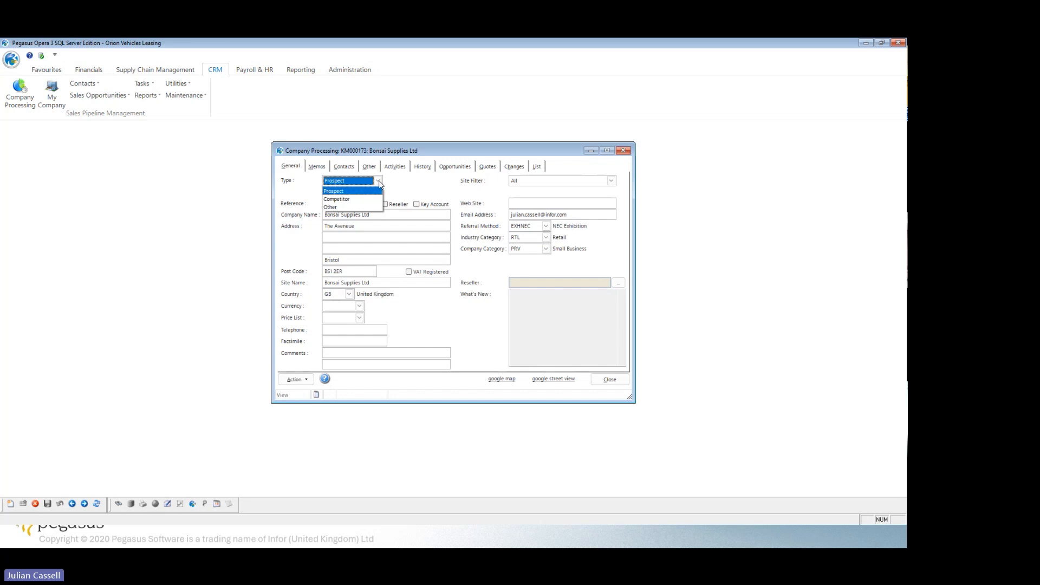
left_click(454, 192)
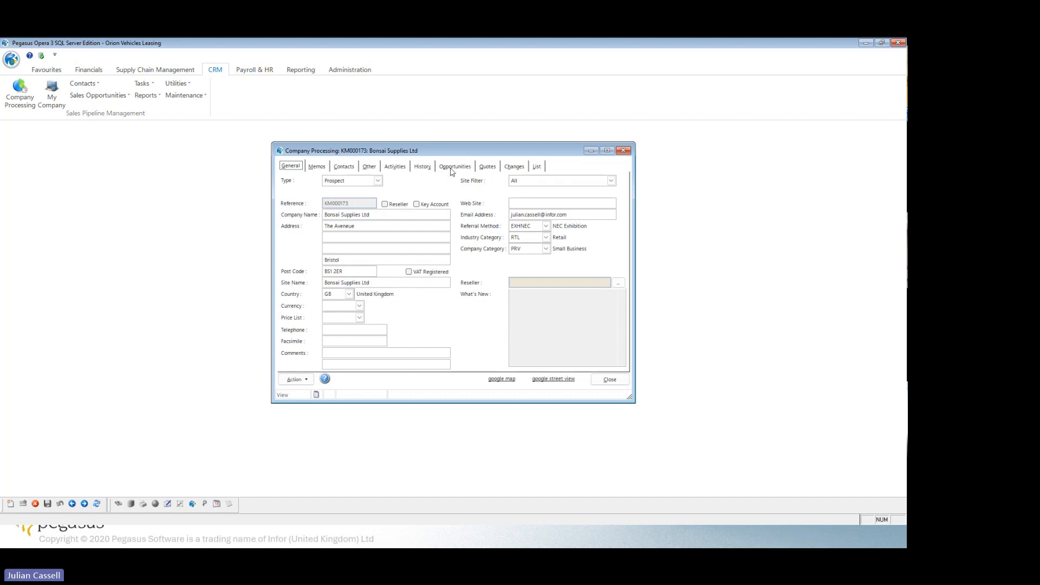
Start a new sales opportunity for Bonsai Supplies Ltd and assign the company's Buyer as the opportunity contact.
left_click(452, 167)
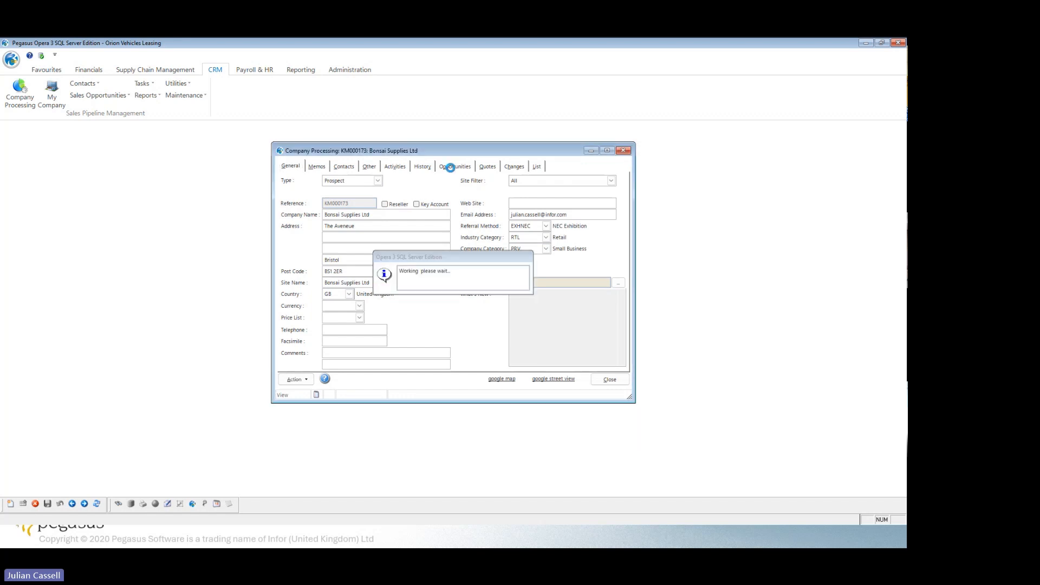
left_click(14, 504)
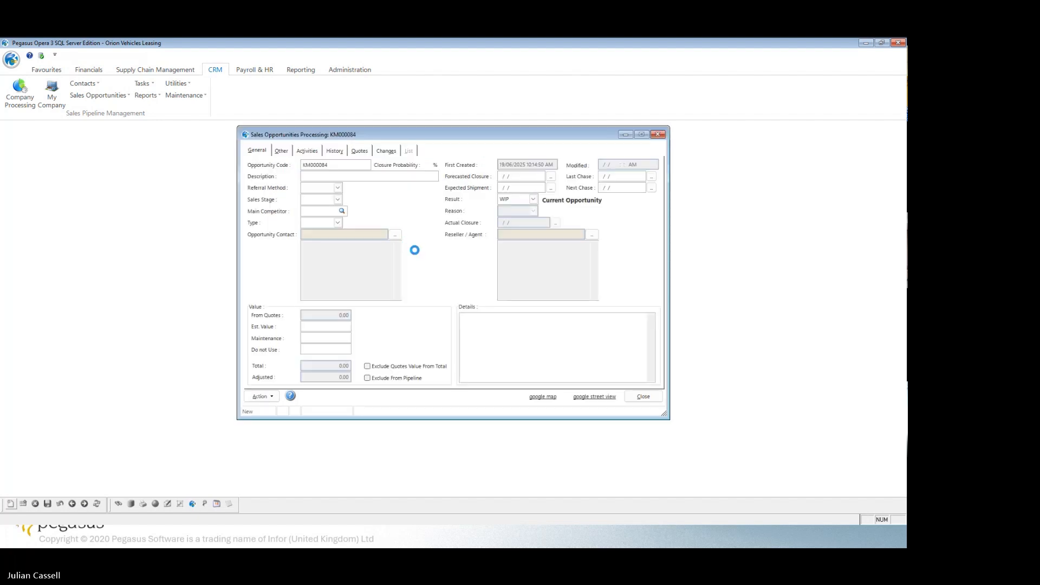
left_click(341, 202)
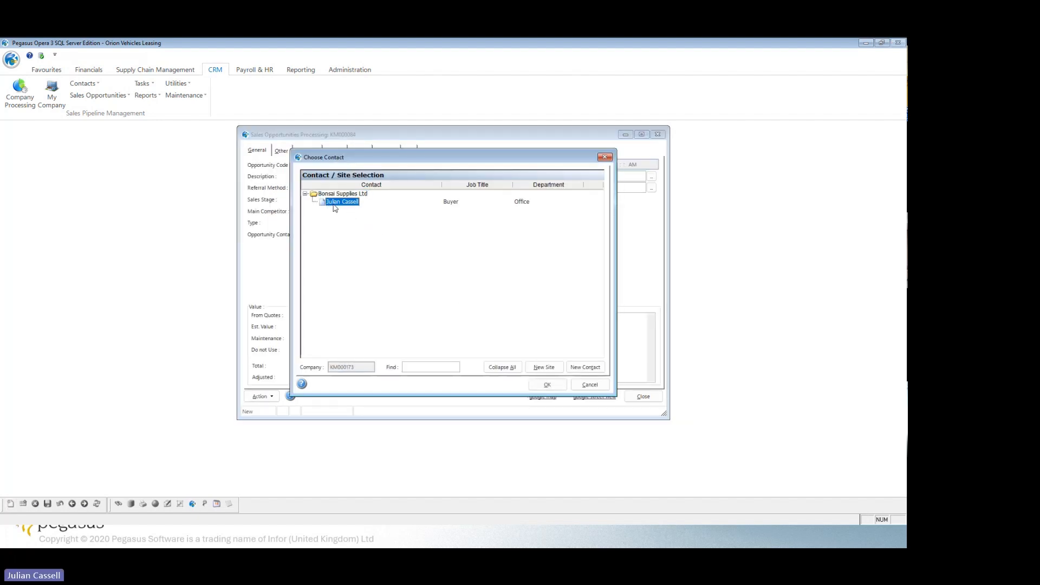
left_click(547, 385)
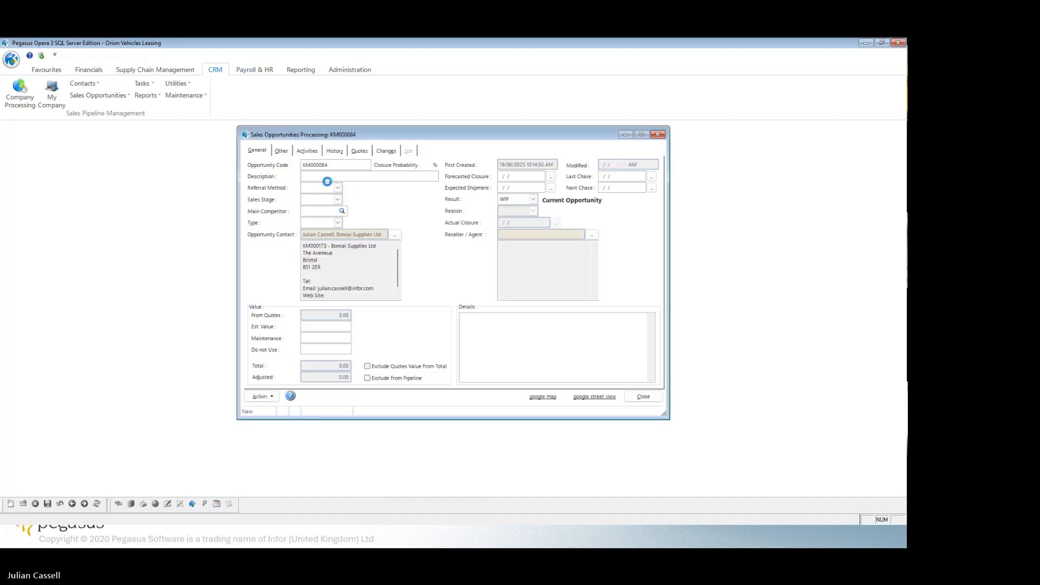
Enter Pegasus Opera 3 as the opportunity's description, correcting the capitalisation.
left_click(317, 176)
type("Pegasus")
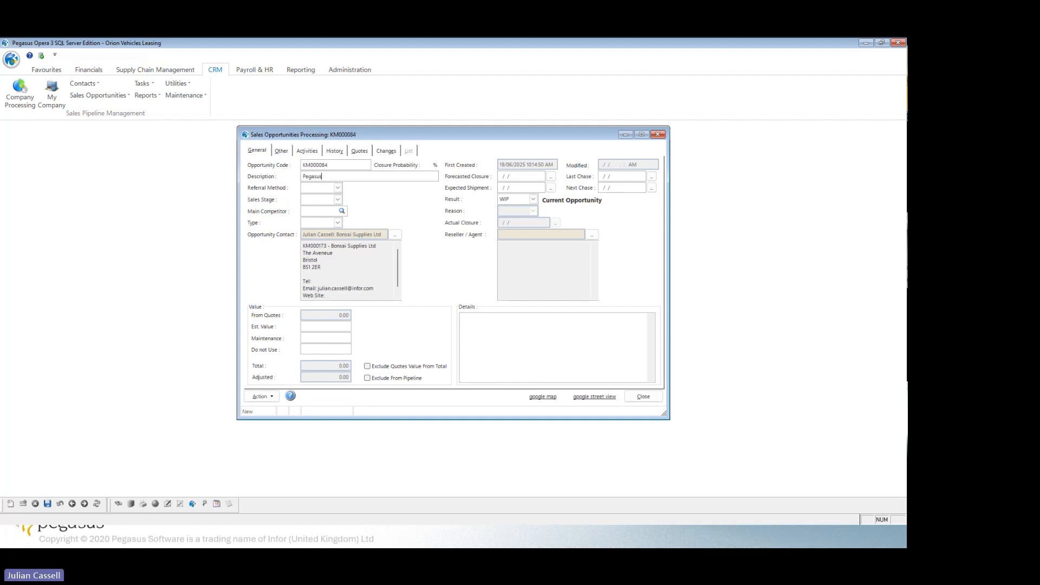
type(" OPera 3")
key("Left")
key("Left")
key("Left")
key("Left")
key("Left")
key("BackSpace")
type("p")
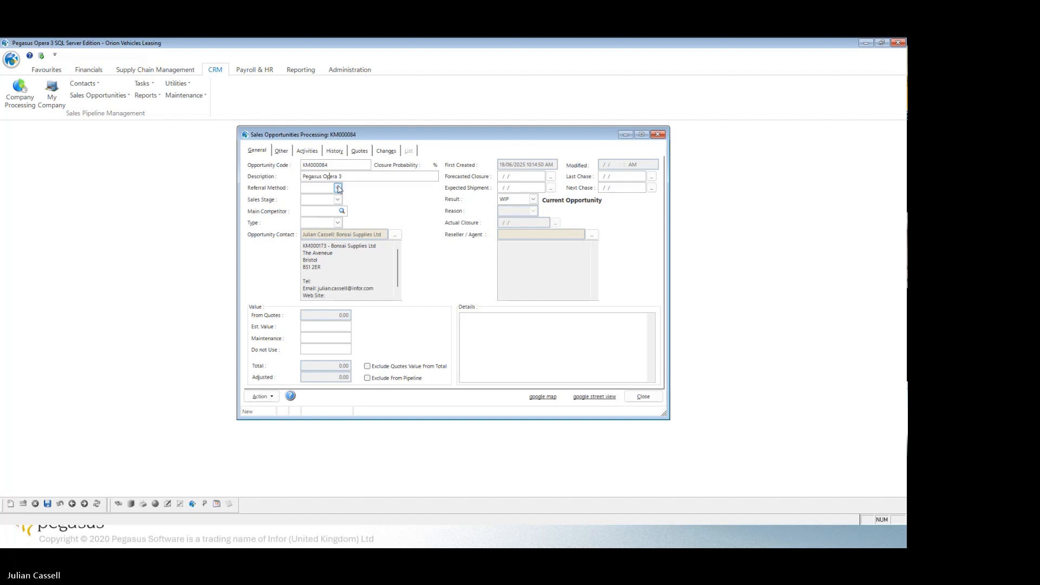
Classify the opportunity with referral method BEM (Bulk Emailing), sales stage IE (Initial Enquiry) and type NC (New car).
left_click(337, 187)
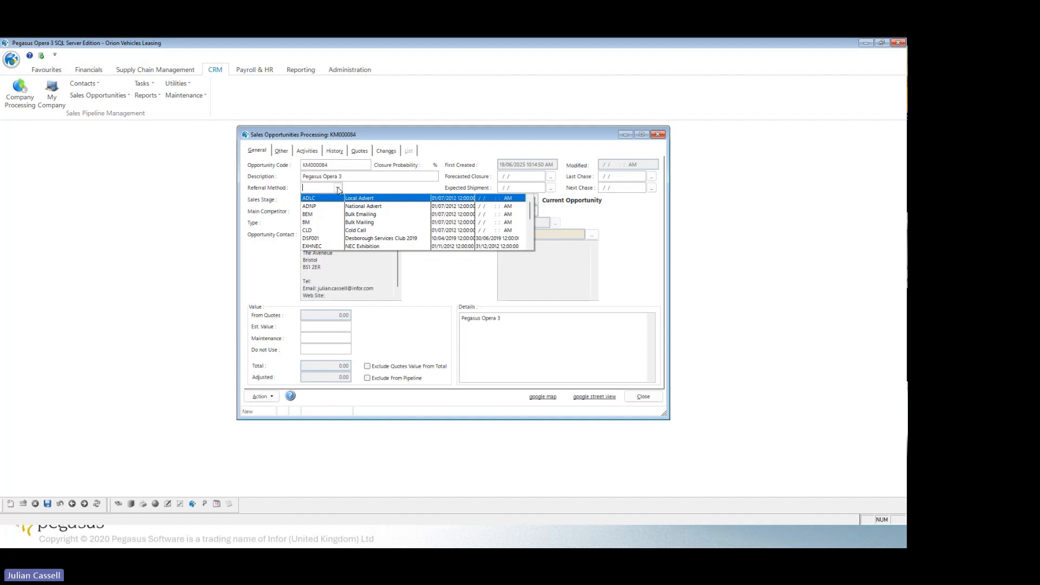
left_click(372, 215)
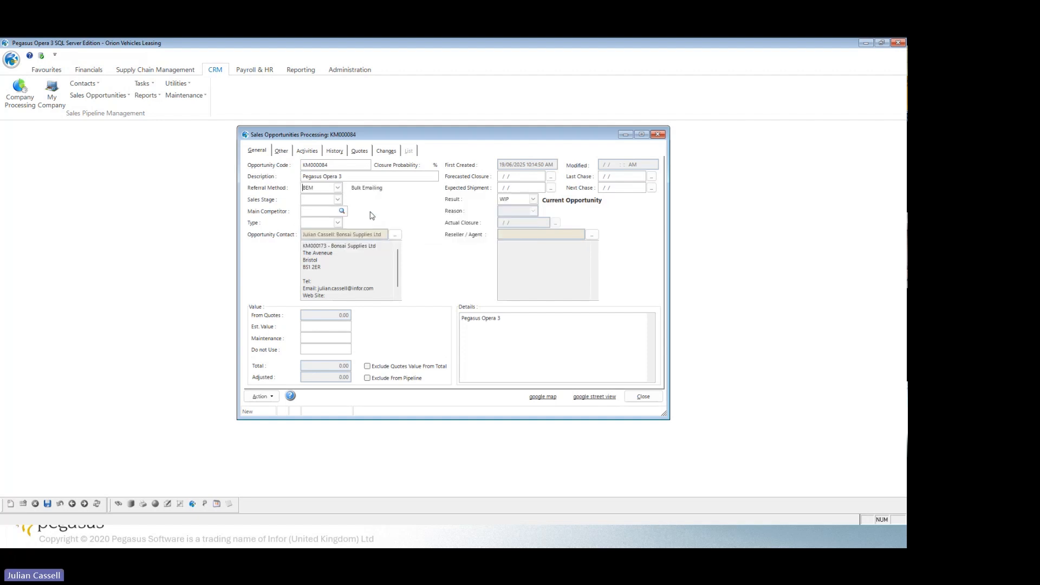
left_click(337, 200)
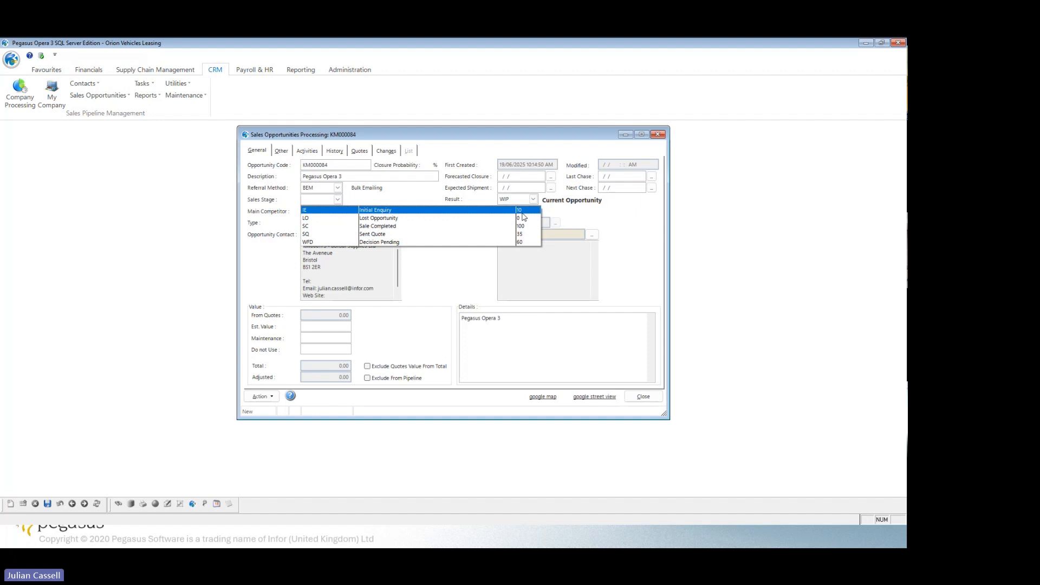
left_click(392, 211)
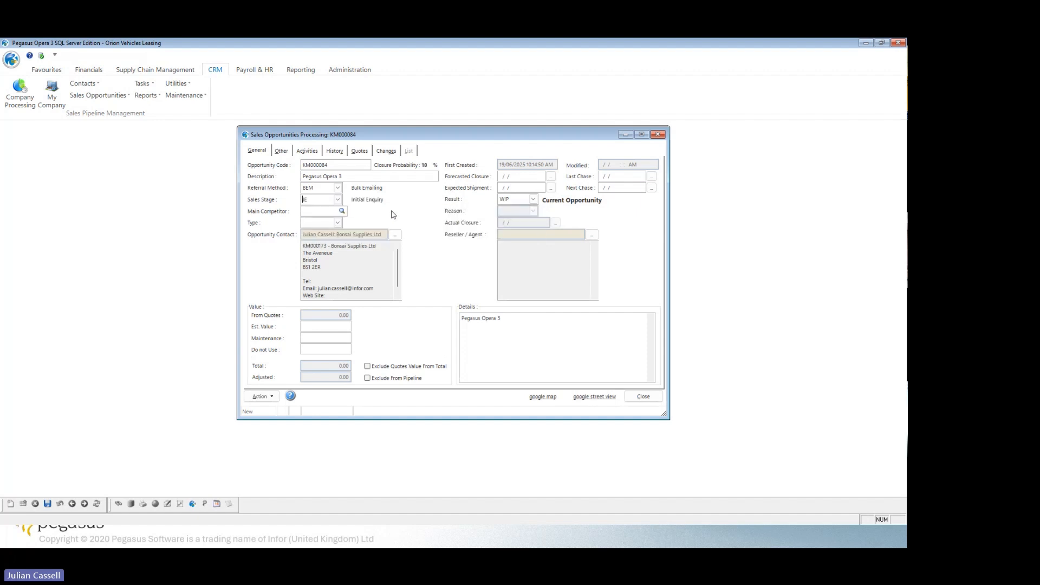
left_click(338, 223)
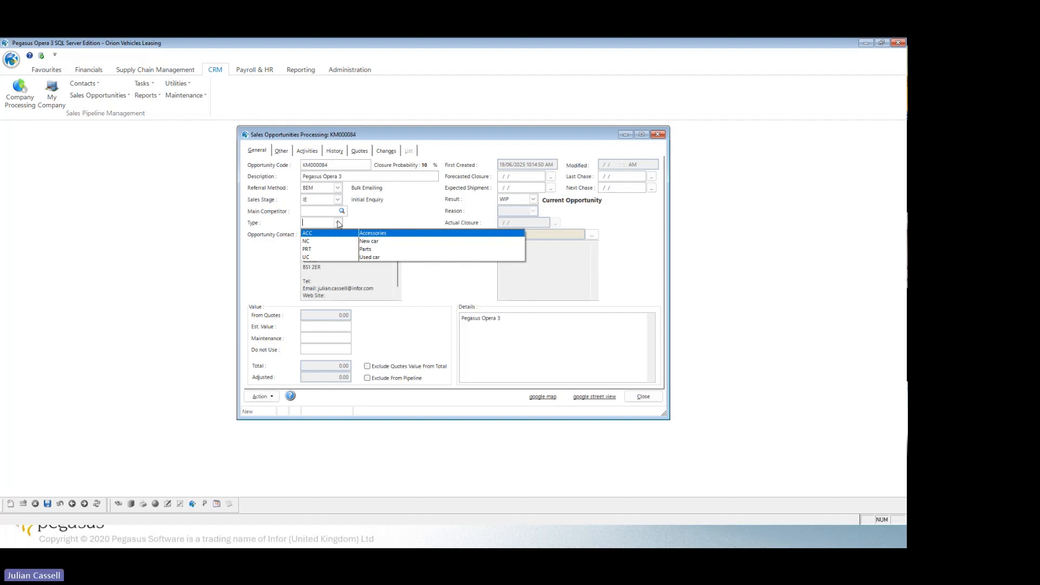
left_click(366, 241)
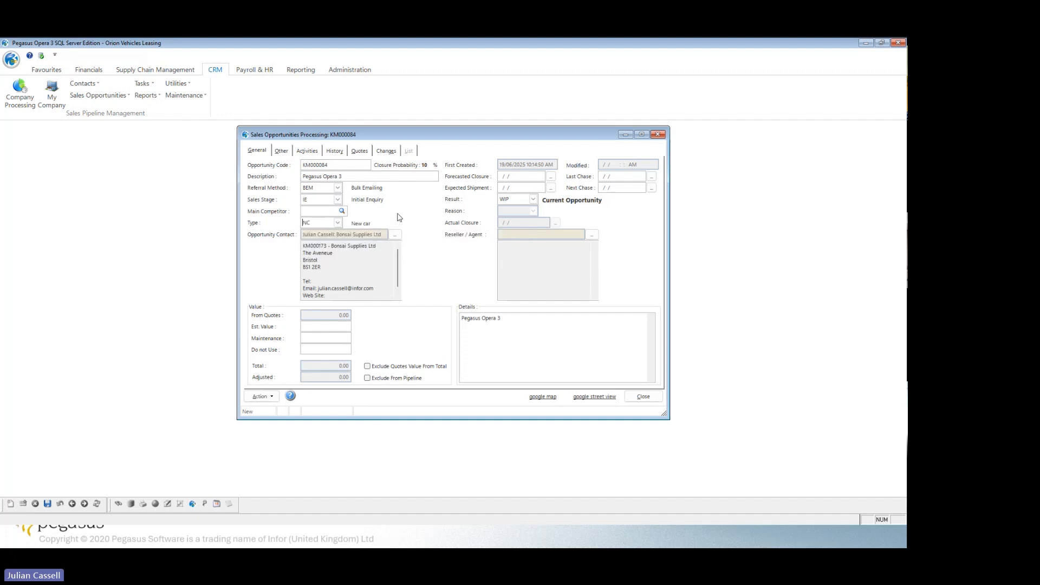
Set the opportunity's forecasted closure to 22/06/2025 and its next chase date to 19/06/2025.
left_click(550, 177)
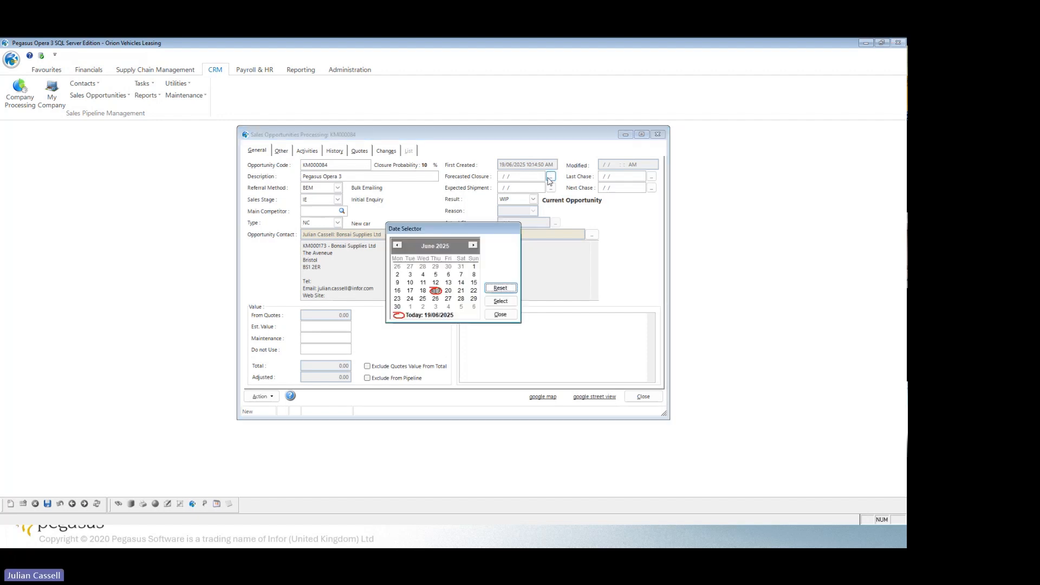
double_click(474, 291)
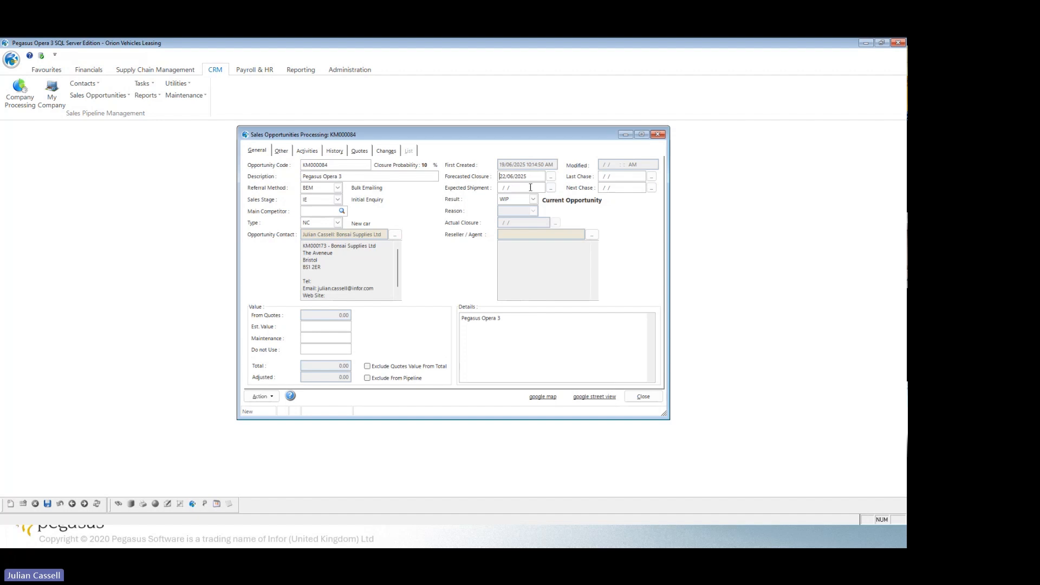
left_click(651, 188)
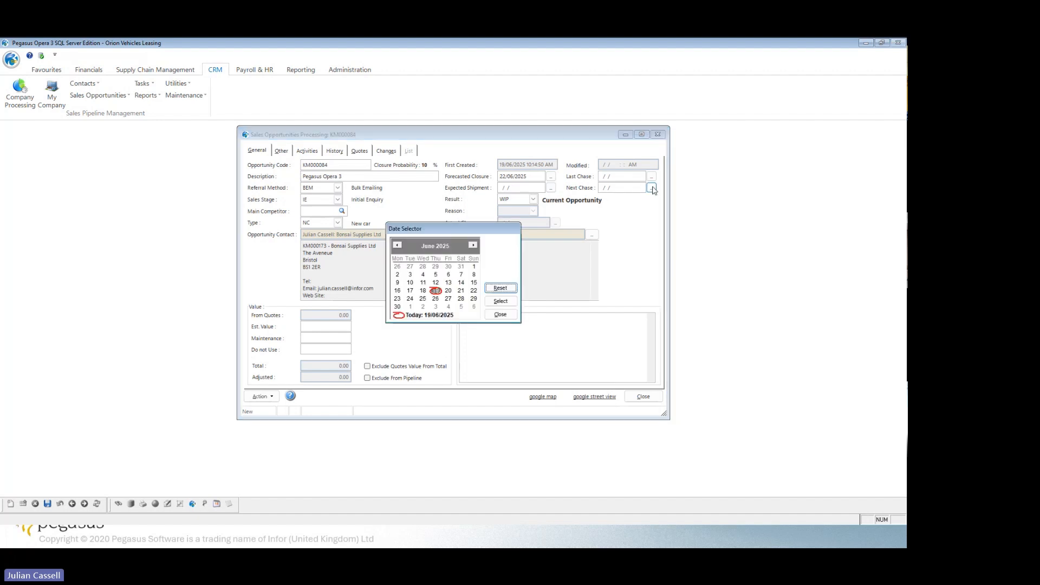
double_click(438, 291)
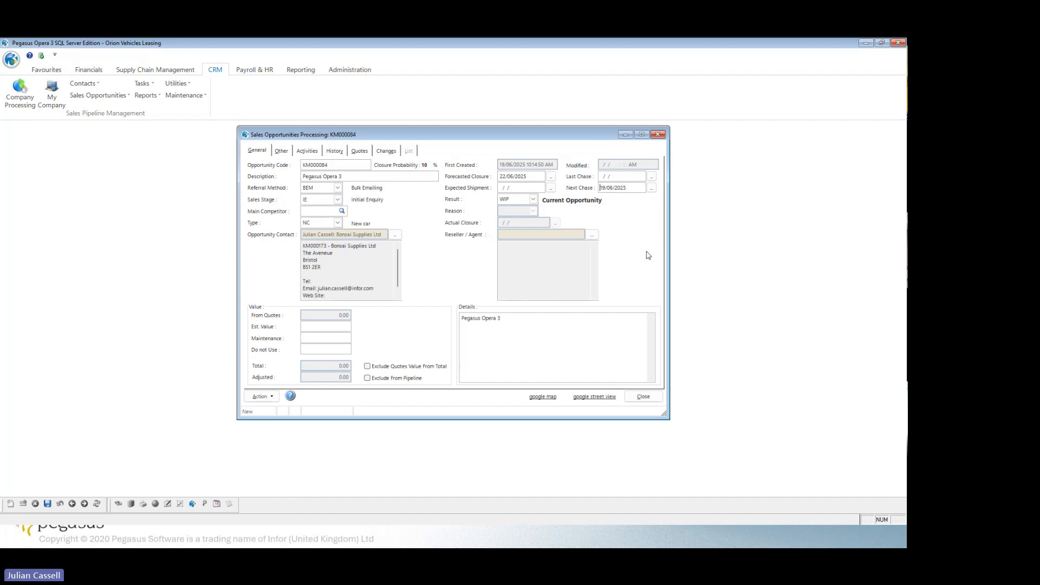
Set the opportunity's estimated value to 5000.00.
left_click(316, 326)
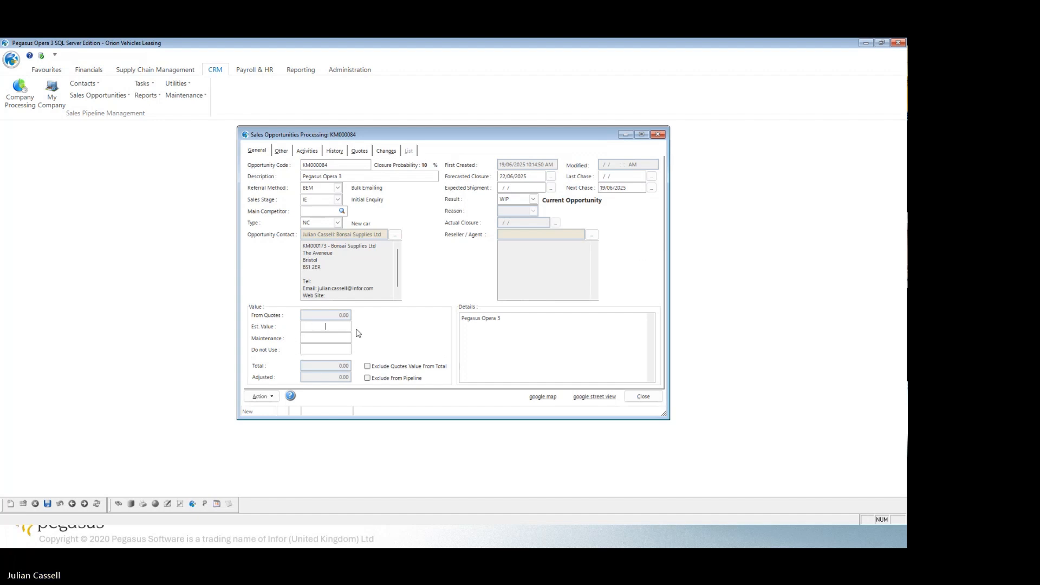
type("50000")
left_click(325, 338)
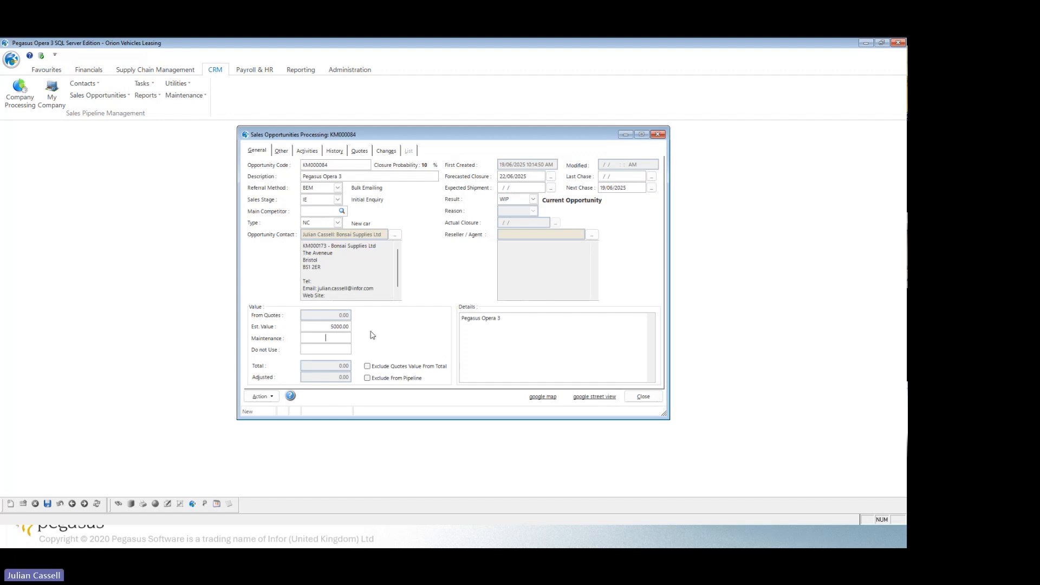
Try to save the opportunity, and set its Chase Hard field to Yes.
left_click(47, 502)
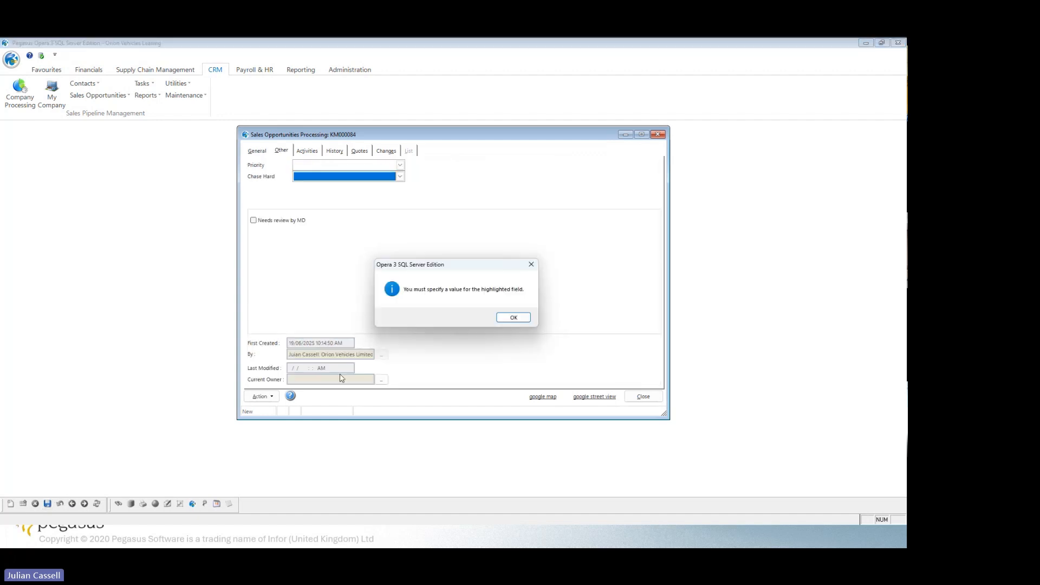
left_click(513, 318)
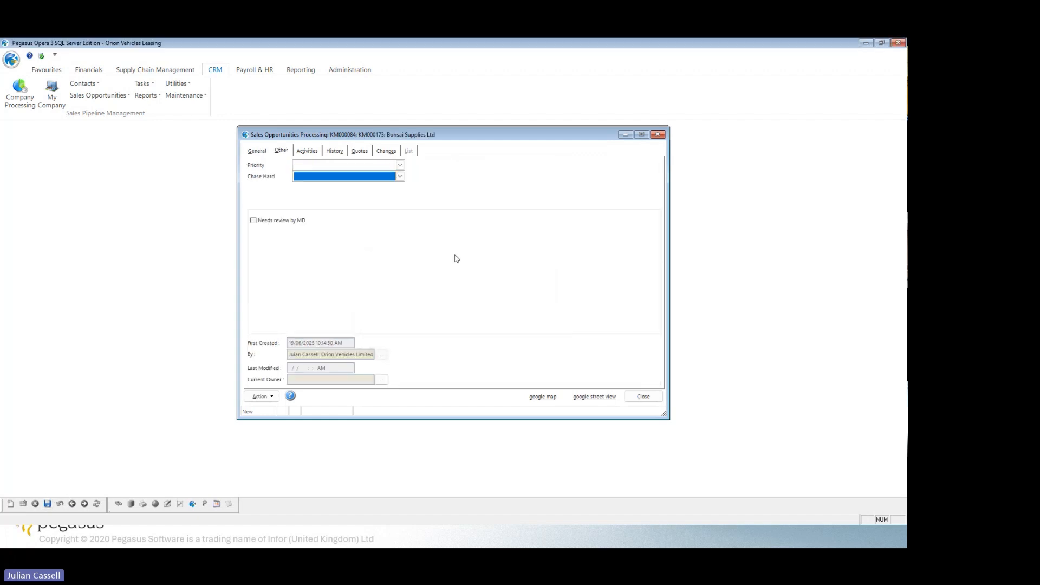
left_click(402, 178)
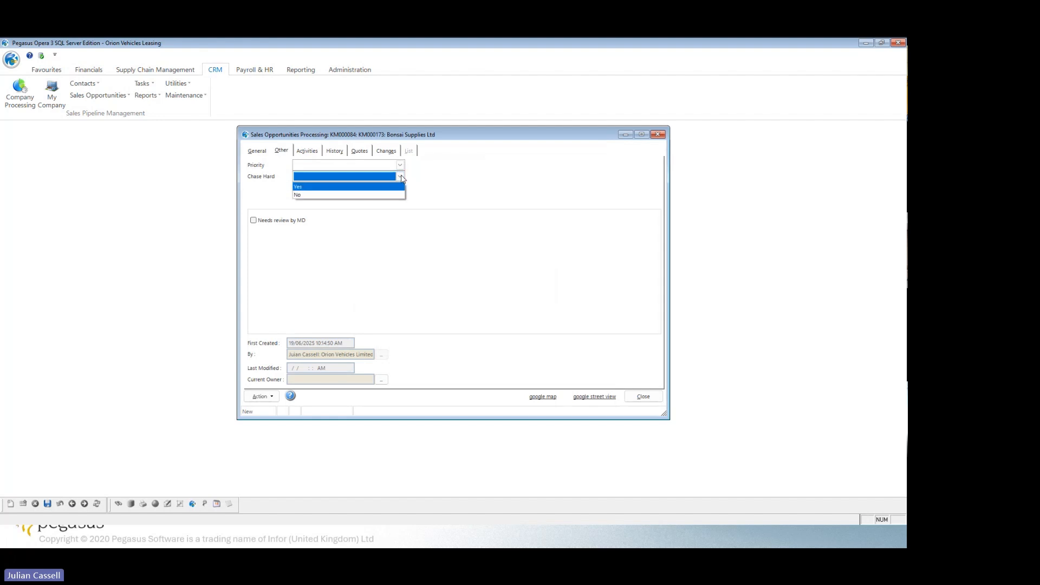
left_click(347, 190)
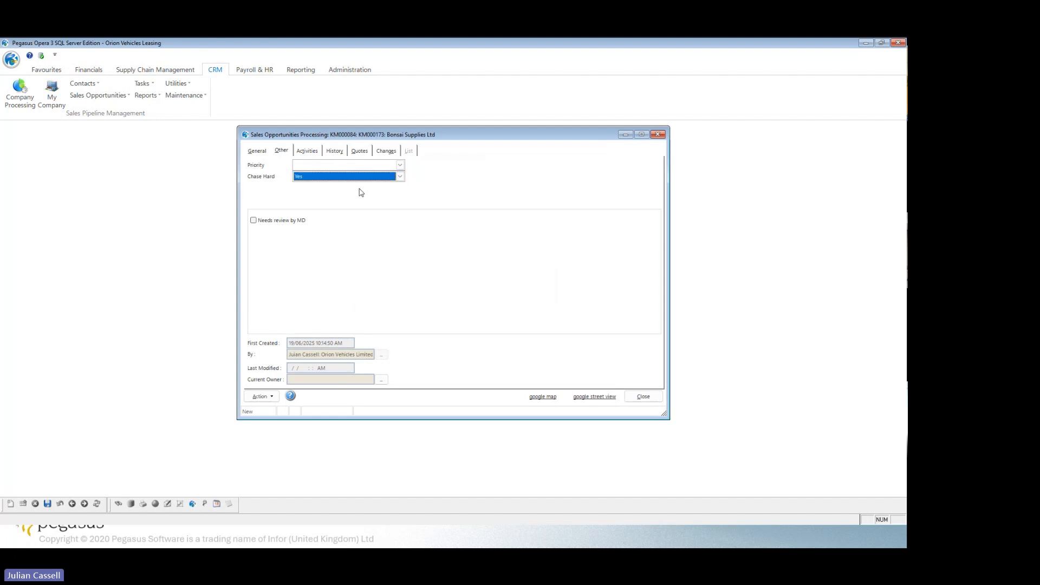
Save the opportunity and enter the note "please inspect server spec" in its new activity.
left_click(47, 509)
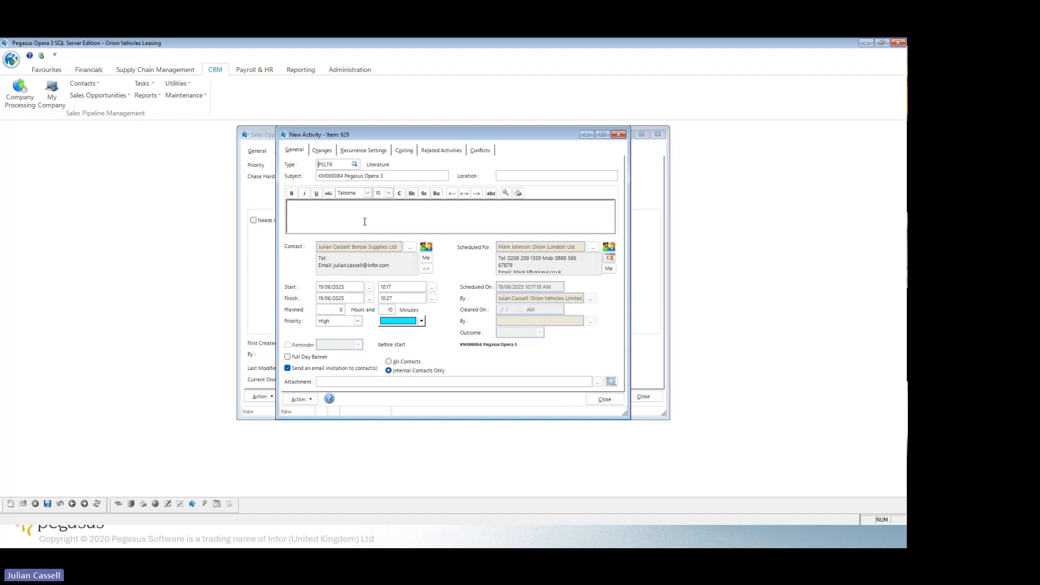
type("PLEASE DOC")
left_click(364, 221)
type("lease inspect server spec")
left_click(47, 504)
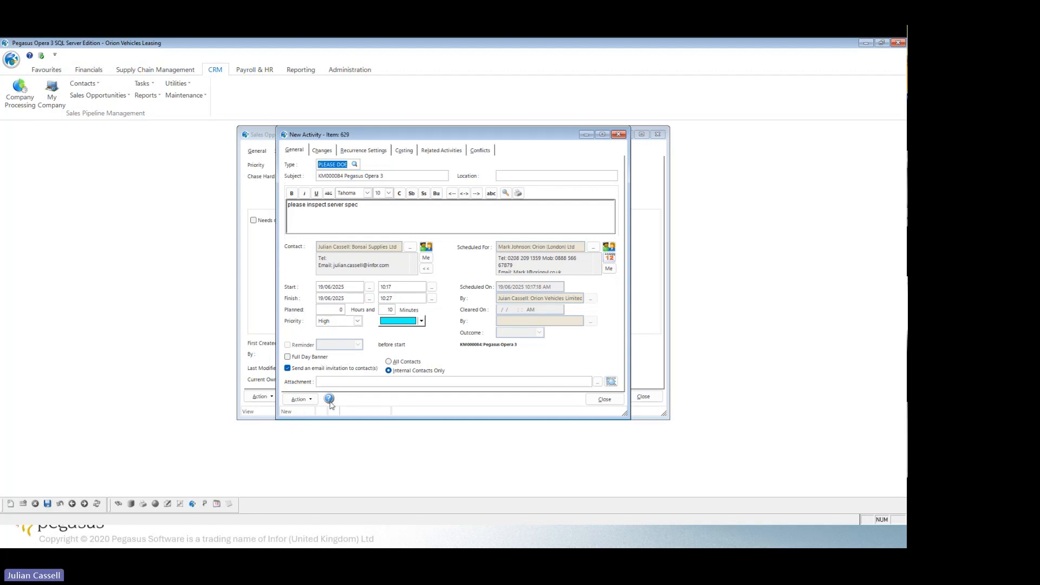
Replace the activity's invalid type with ASPR (Problem reported).
left_click(603, 401)
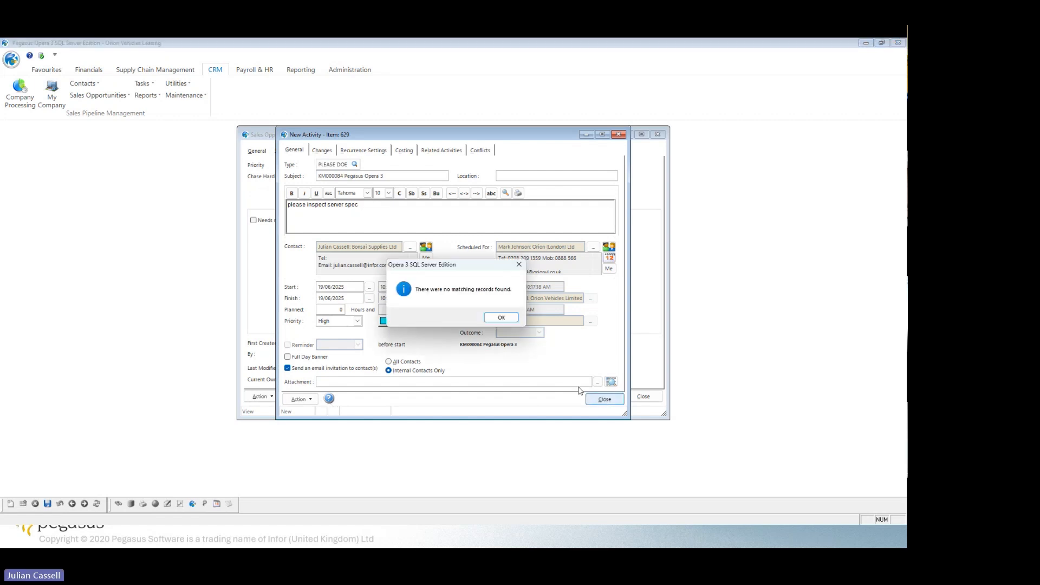
left_click(501, 318)
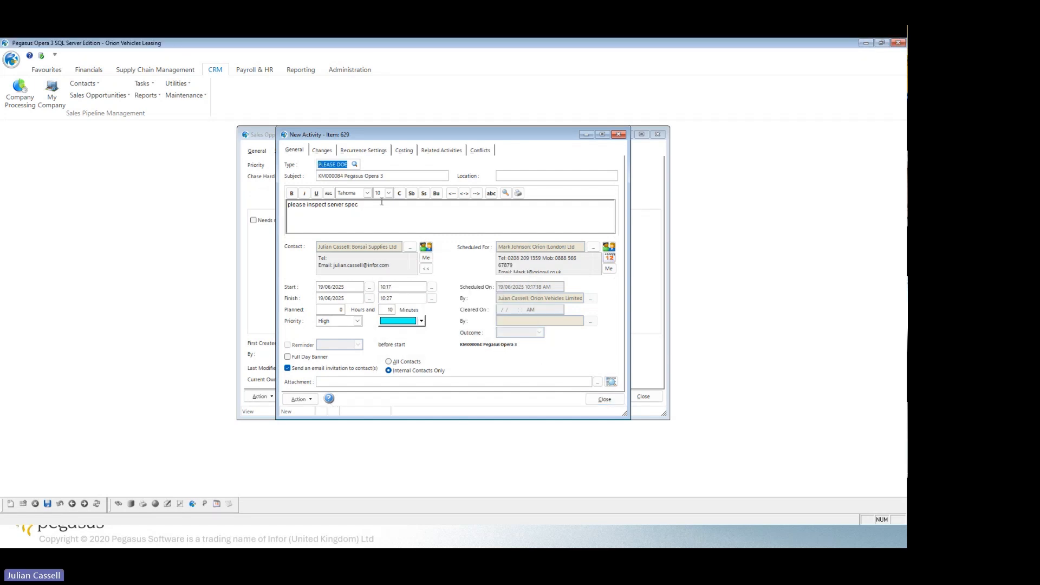
key("Delete")
left_click(355, 165)
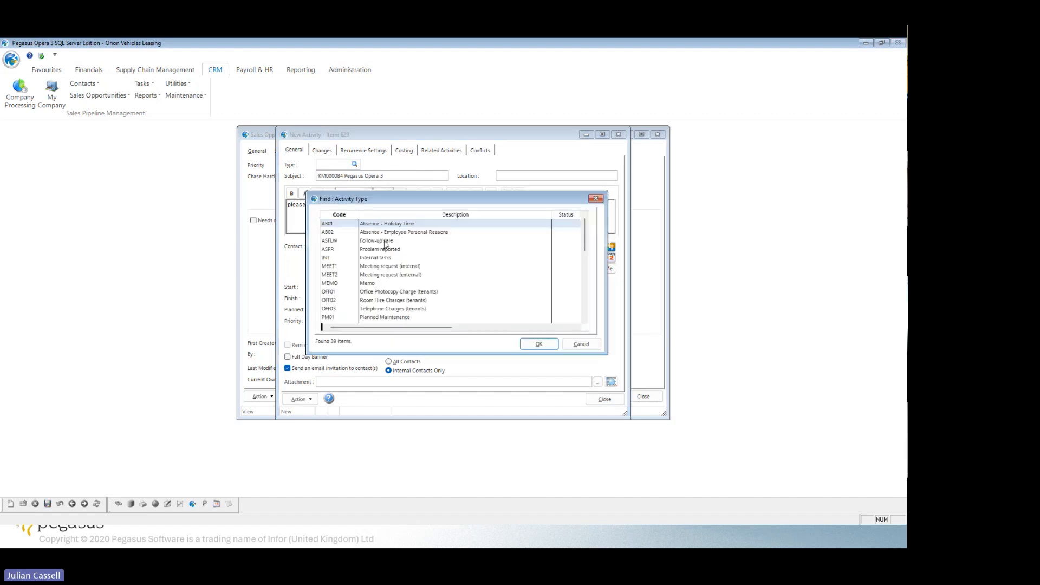
left_click(388, 249)
left_click(537, 345)
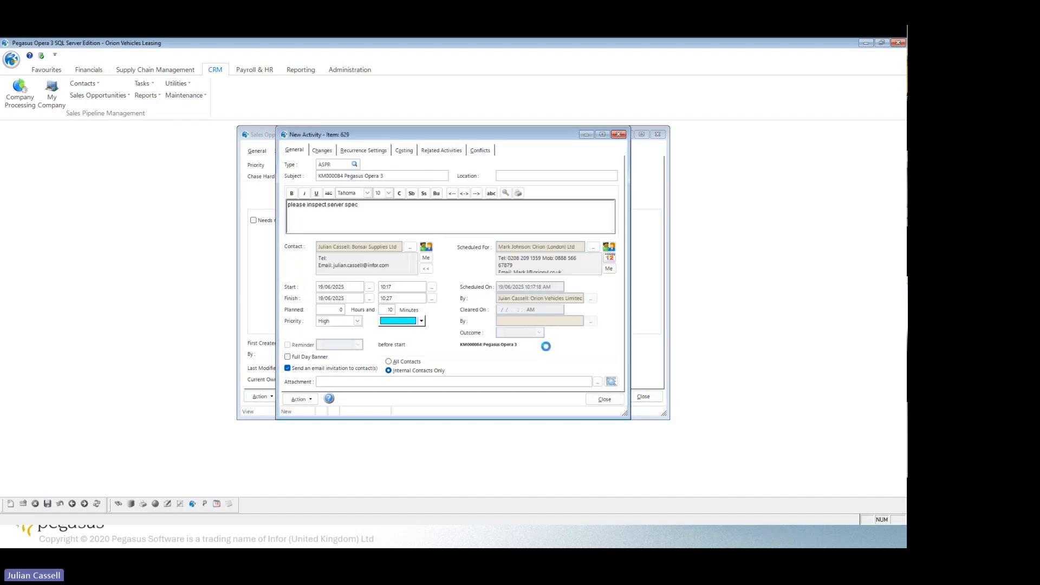
Set the activity's planned hours to 1 and its priority to High.
left_click(47, 504)
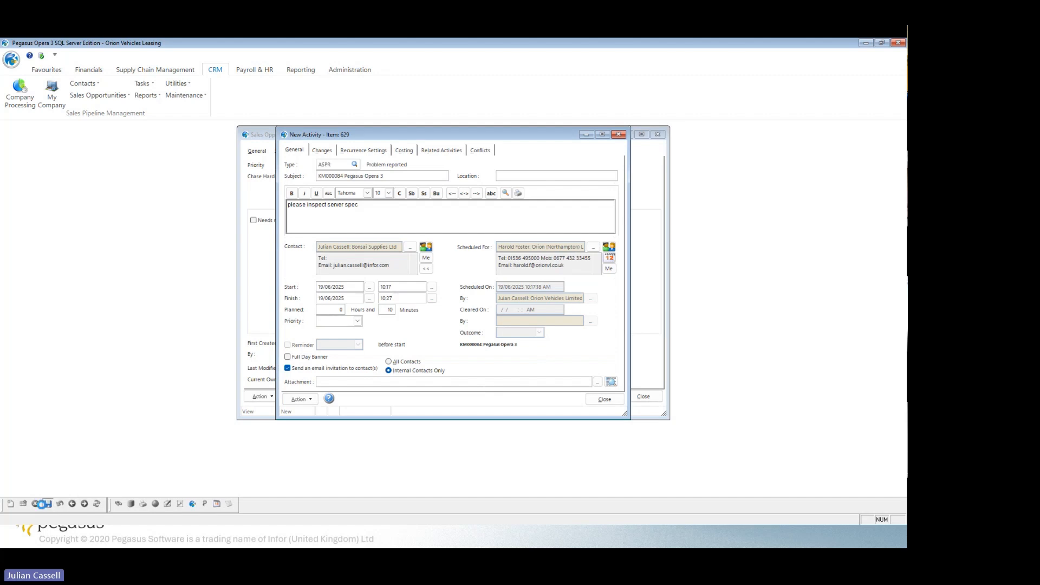
left_click(514, 317)
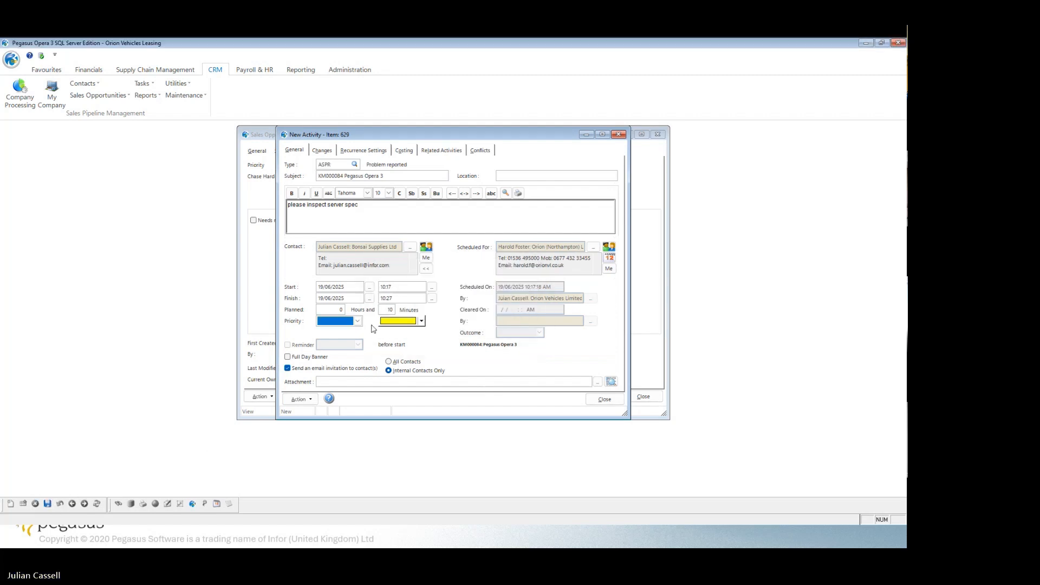
left_click(47, 504)
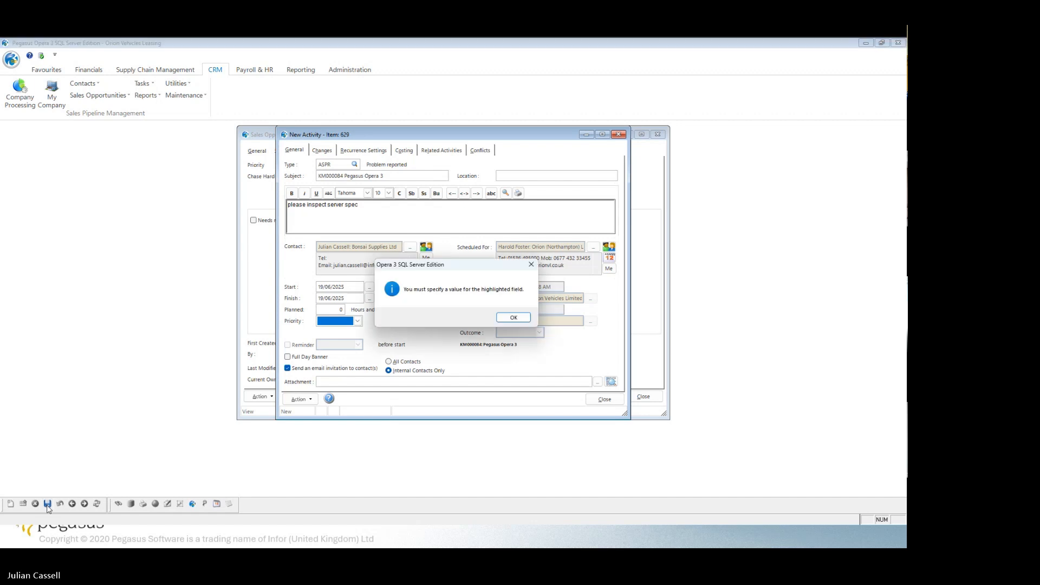
left_click(512, 318)
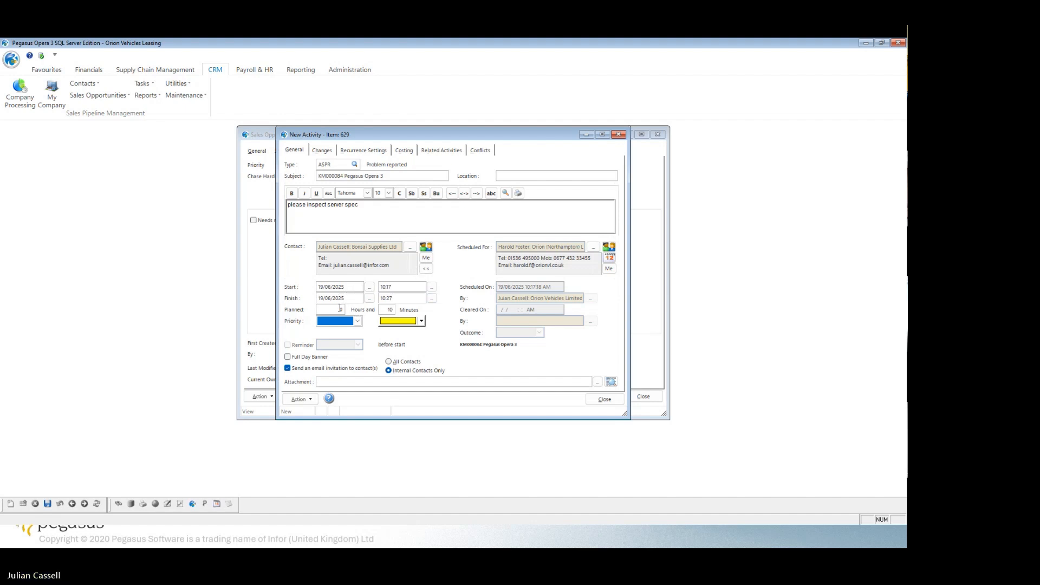
left_click(344, 309)
key("F1")
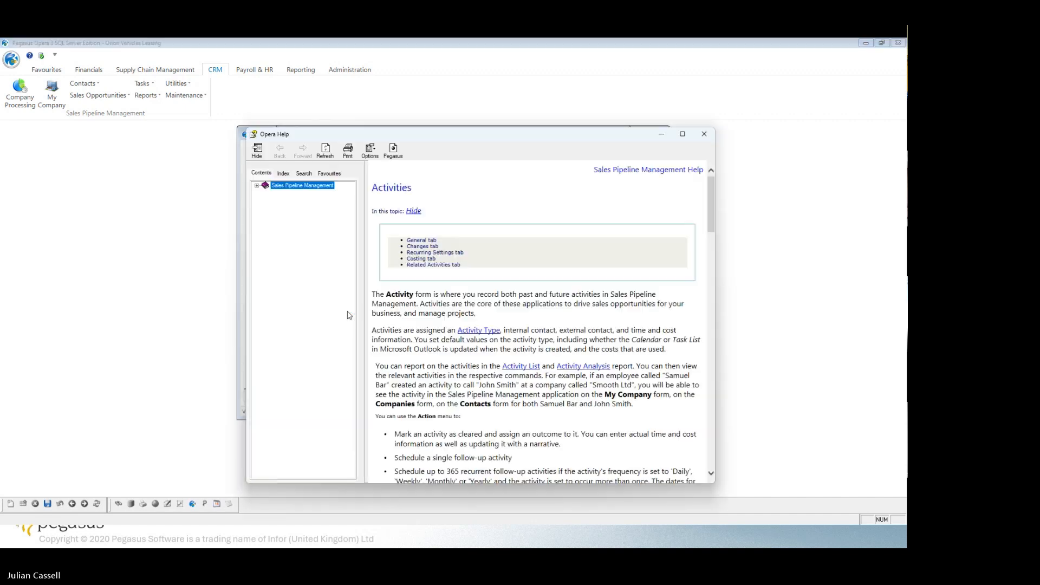
left_click(704, 134)
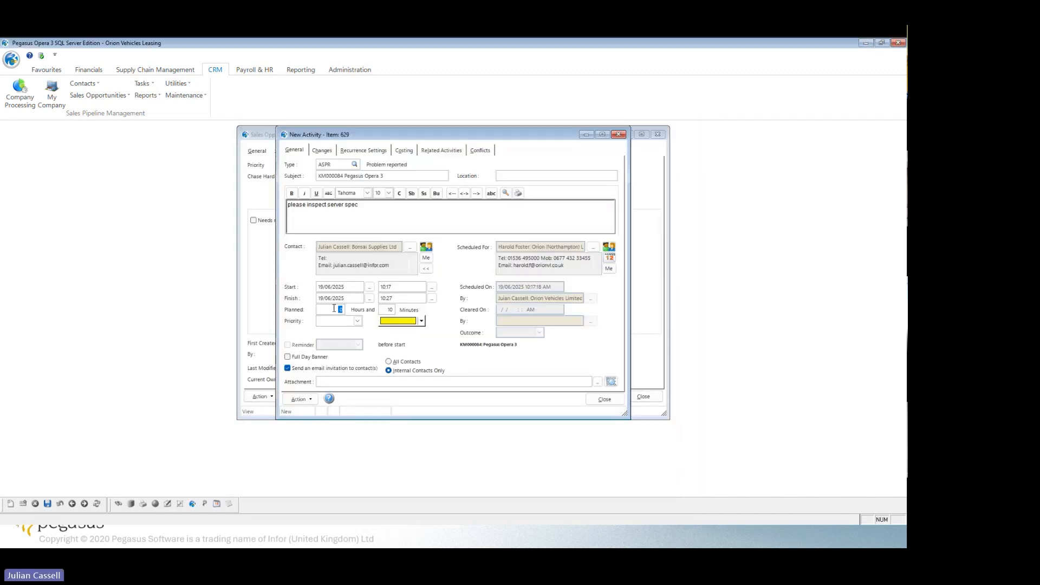
left_click(357, 321)
left_click(332, 333)
Save the activity, cancel its invitation email and close the activity.
left_click(47, 504)
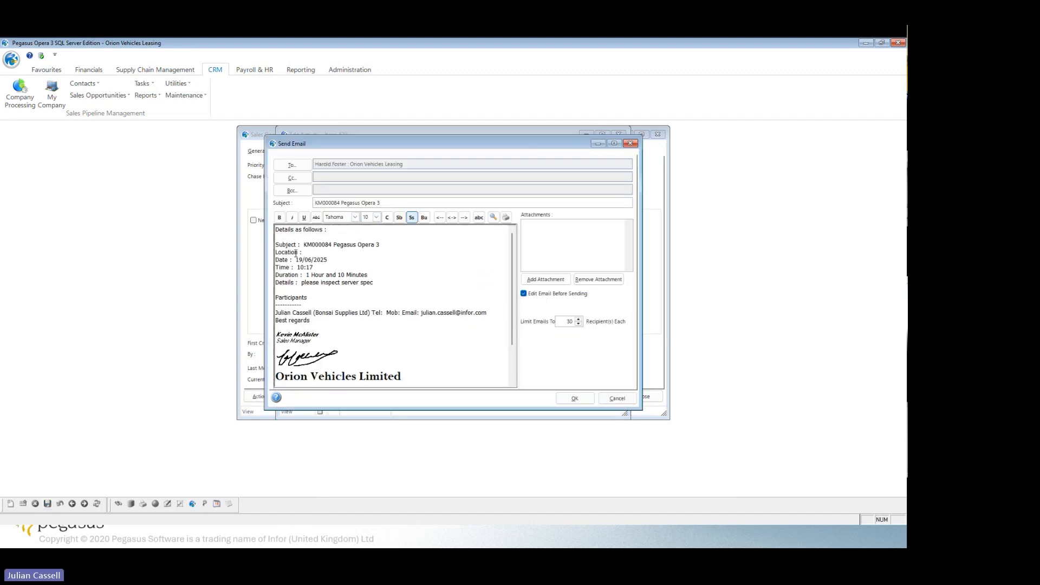
left_click(606, 398)
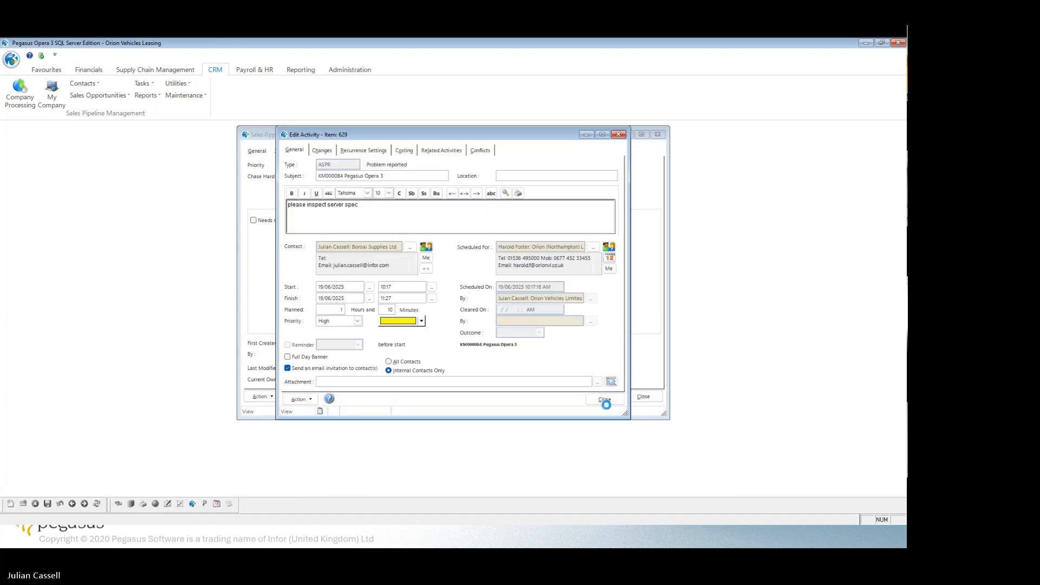
left_click(607, 401)
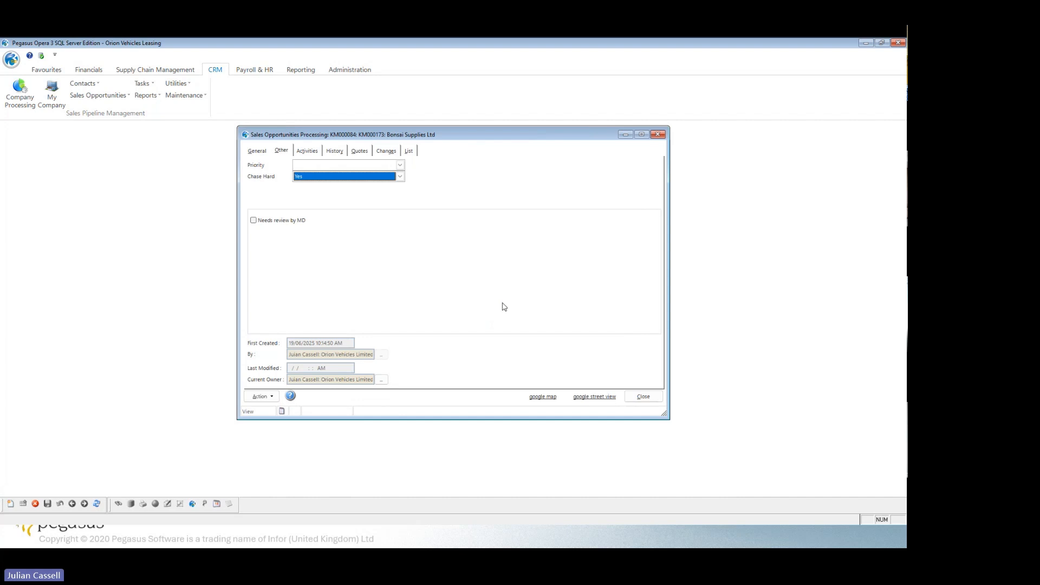
Raise a new quote for the opportunity from the Main Warehouse, accepting the default header details.
left_click(258, 151)
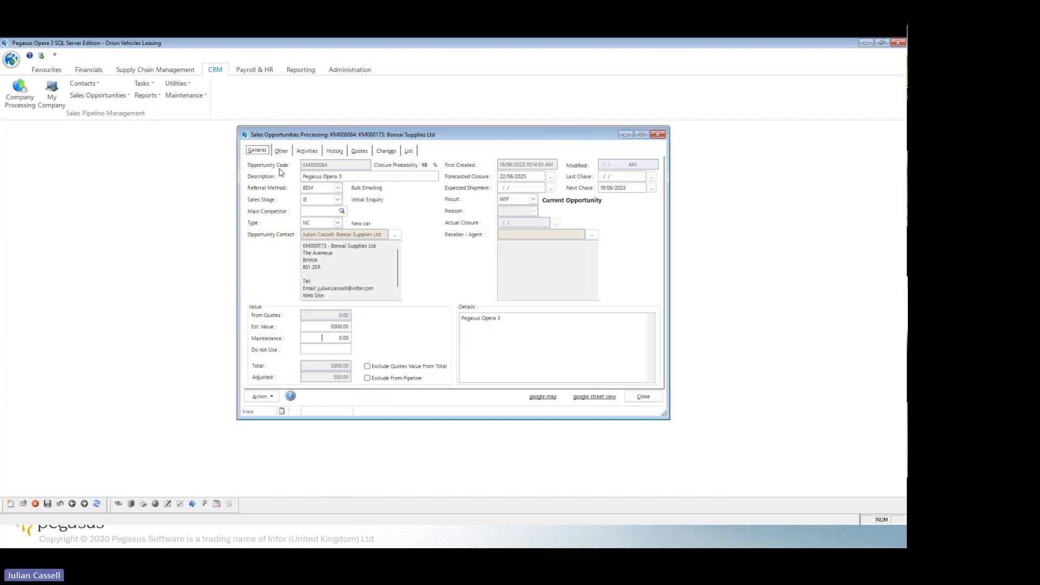
left_click(359, 153)
left_click(360, 207)
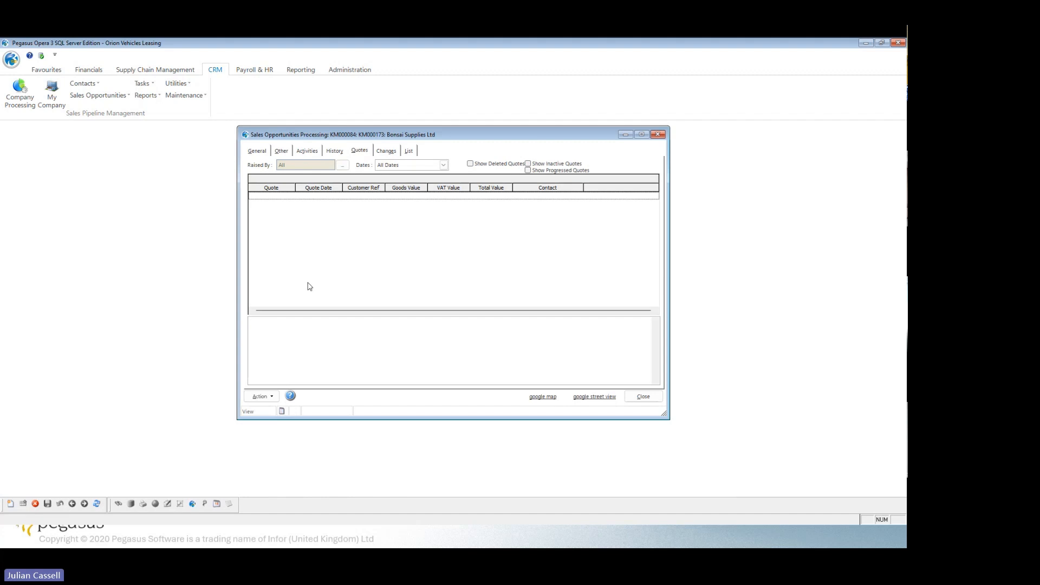
left_click(11, 504)
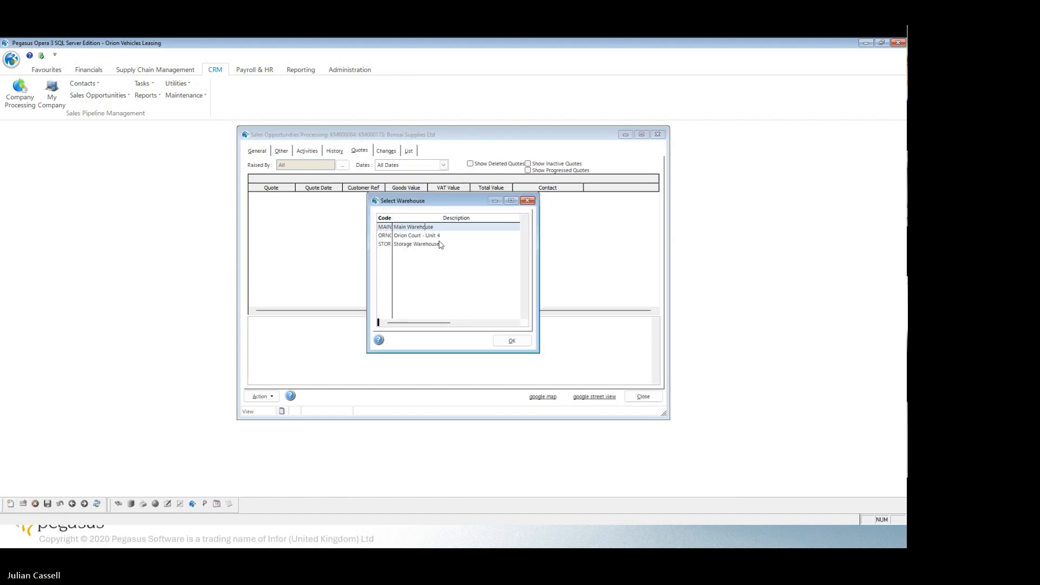
left_click(513, 340)
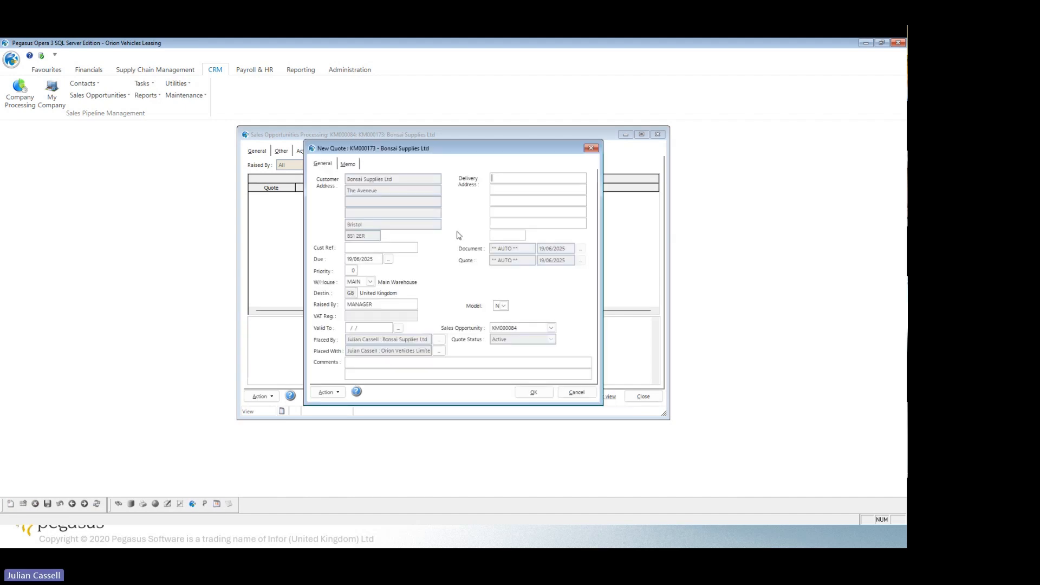
left_click(529, 393)
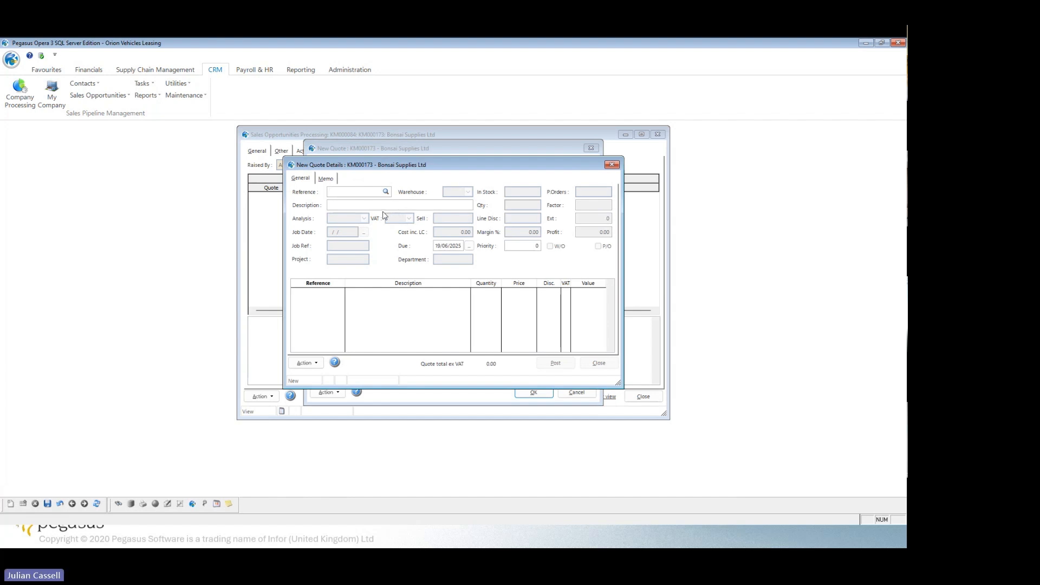
Add the stock item CPOL001 Electric Car Polisher to the quote with its standard memo text.
left_click(385, 192)
left_click(383, 249)
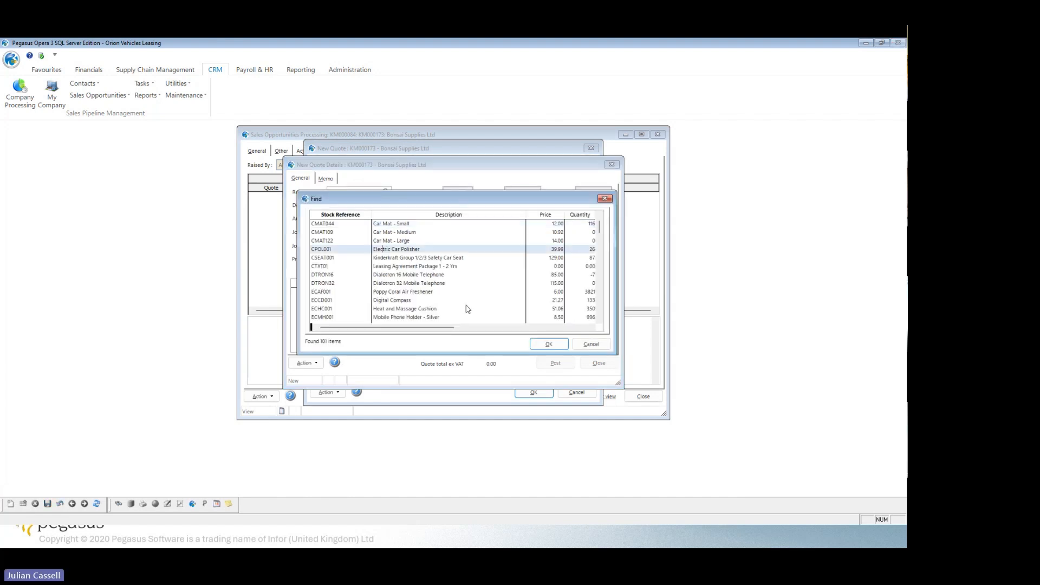
left_click(543, 346)
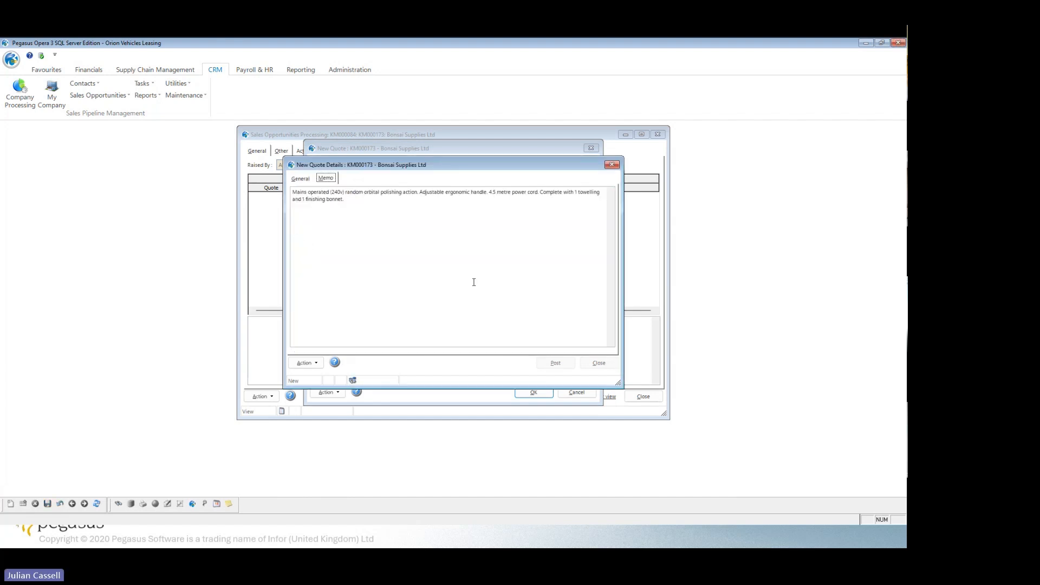
left_click(306, 179)
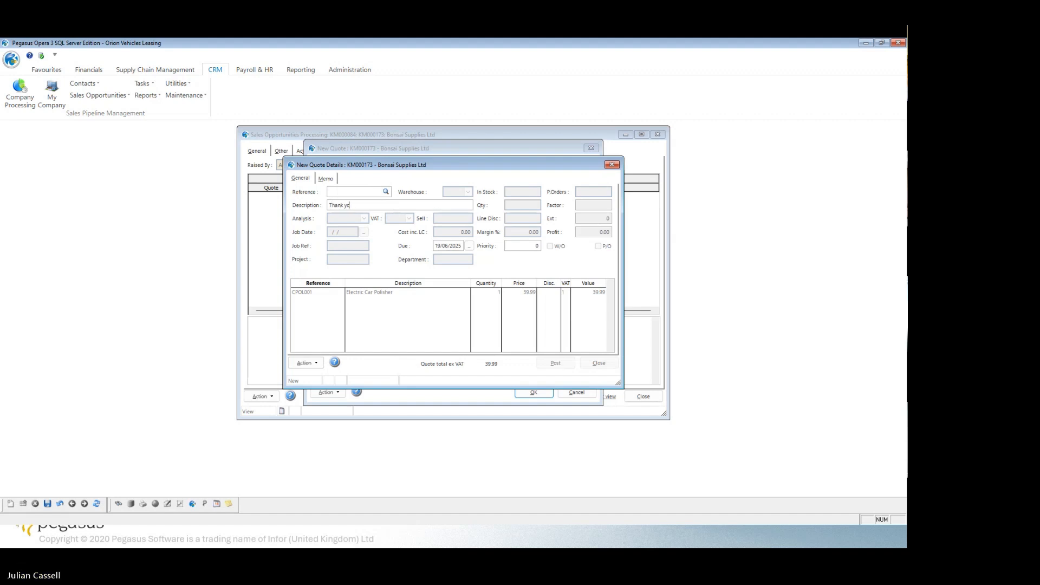
Add a "Thank you" text line to the quote and post it, accepting the document value update.
type("u")
key("Return")
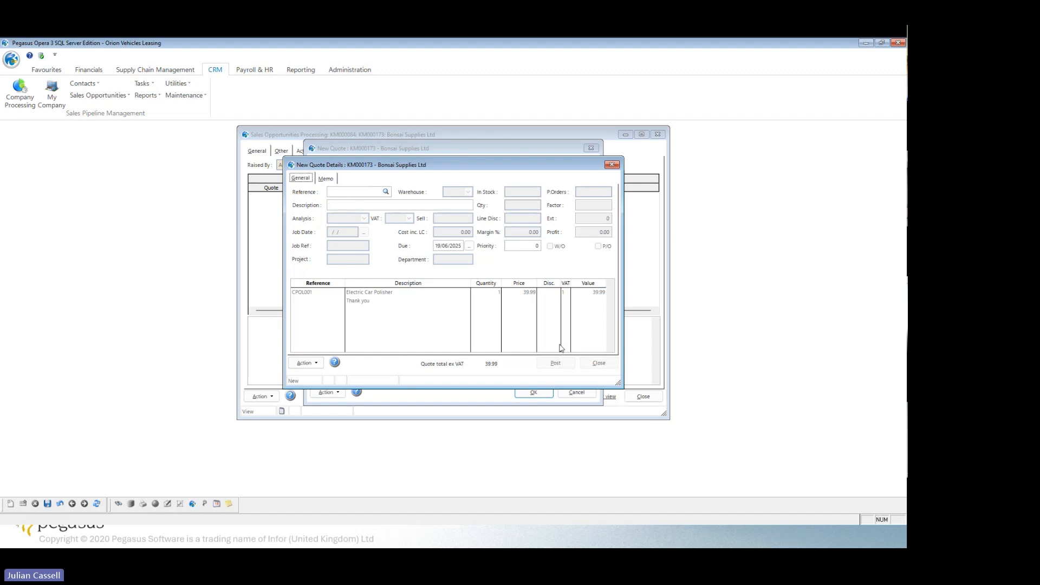
left_click(557, 364)
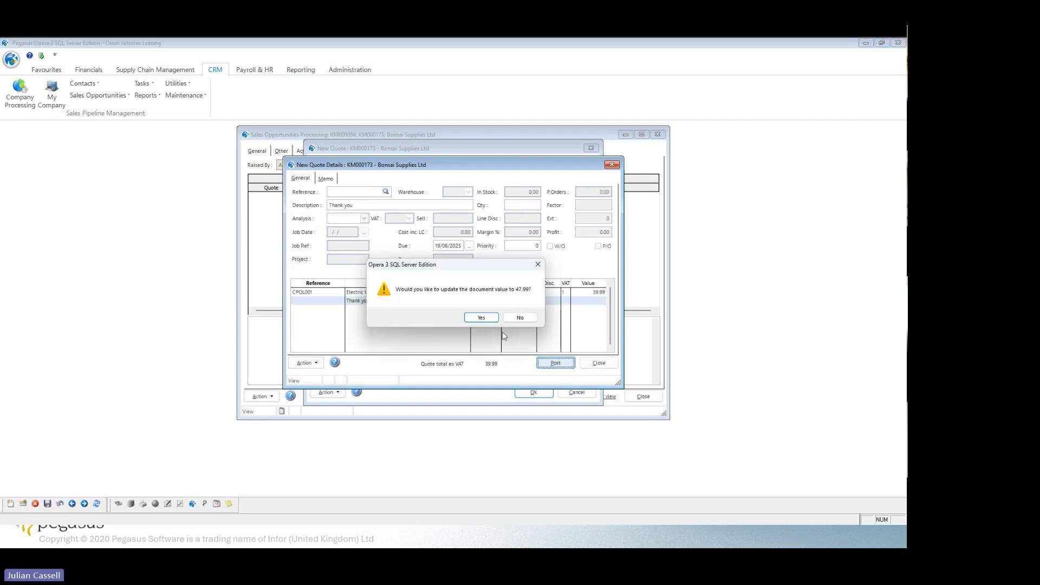
left_click(481, 317)
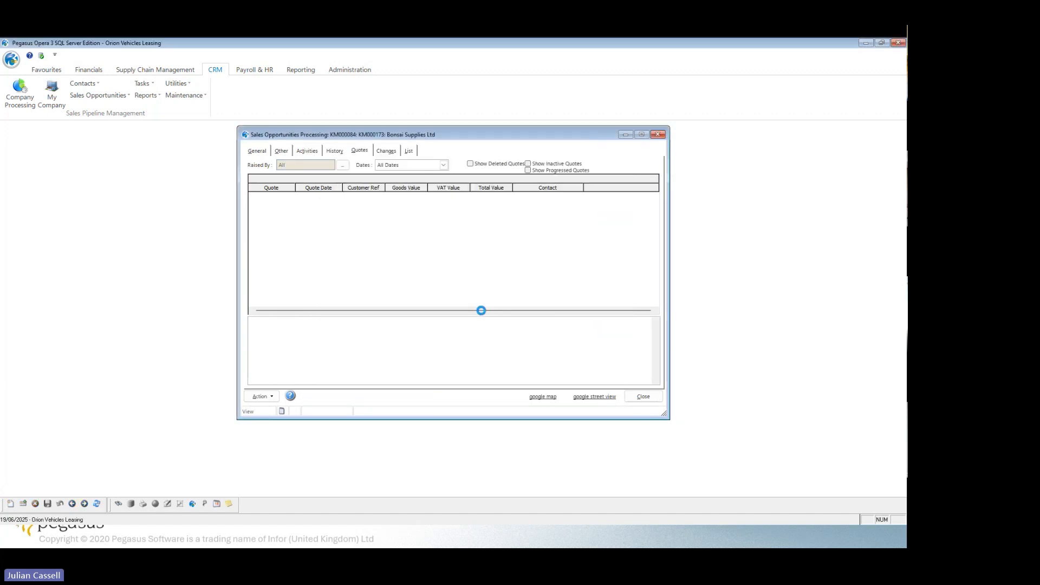
Print the quote to screen with the PEG630 Quote Multi-Purpose Laser layout, review the PDF and close it.
left_click(272, 398)
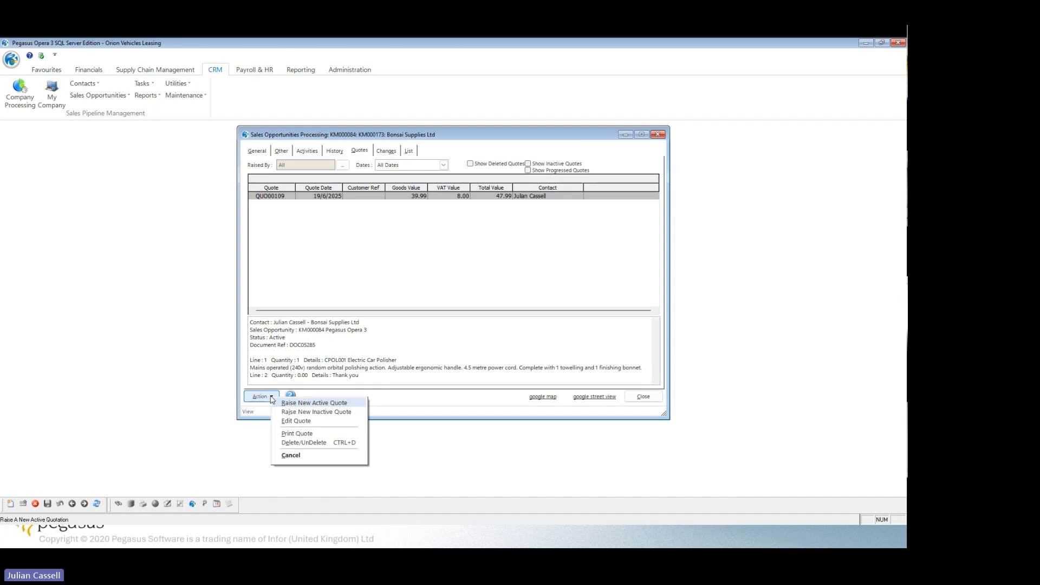
left_click(296, 433)
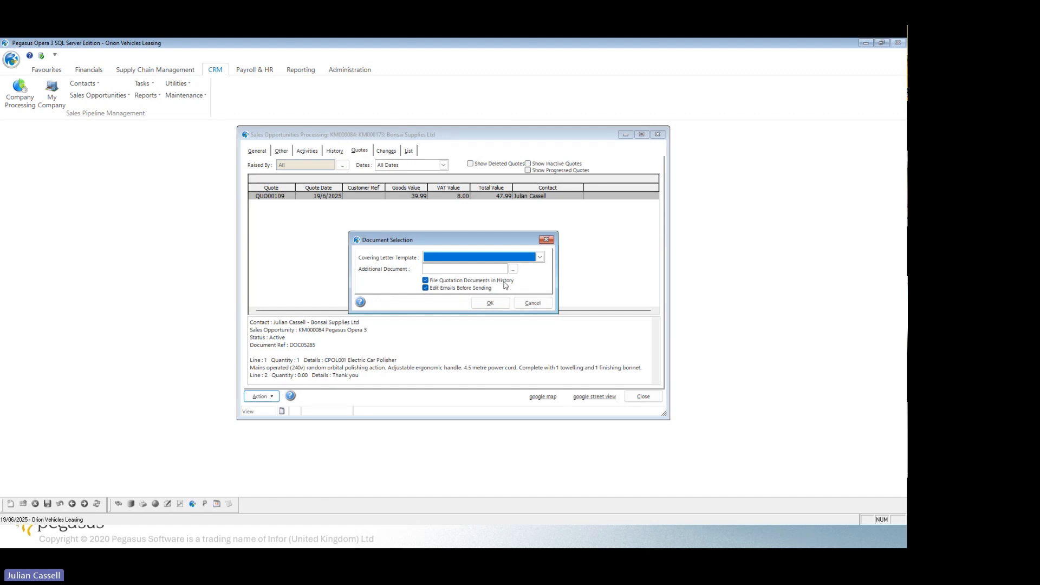
left_click(488, 308)
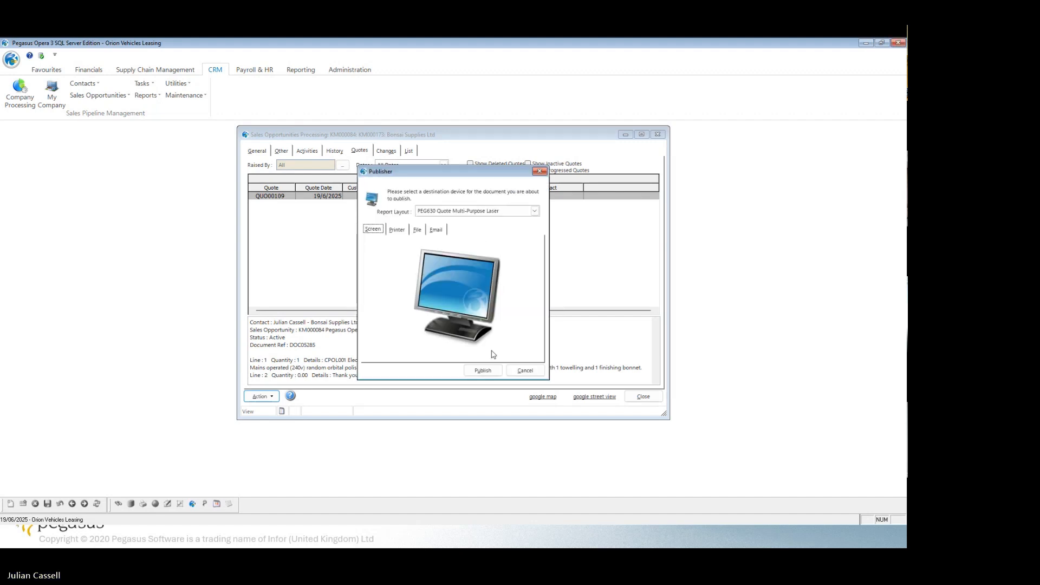
left_click(481, 370)
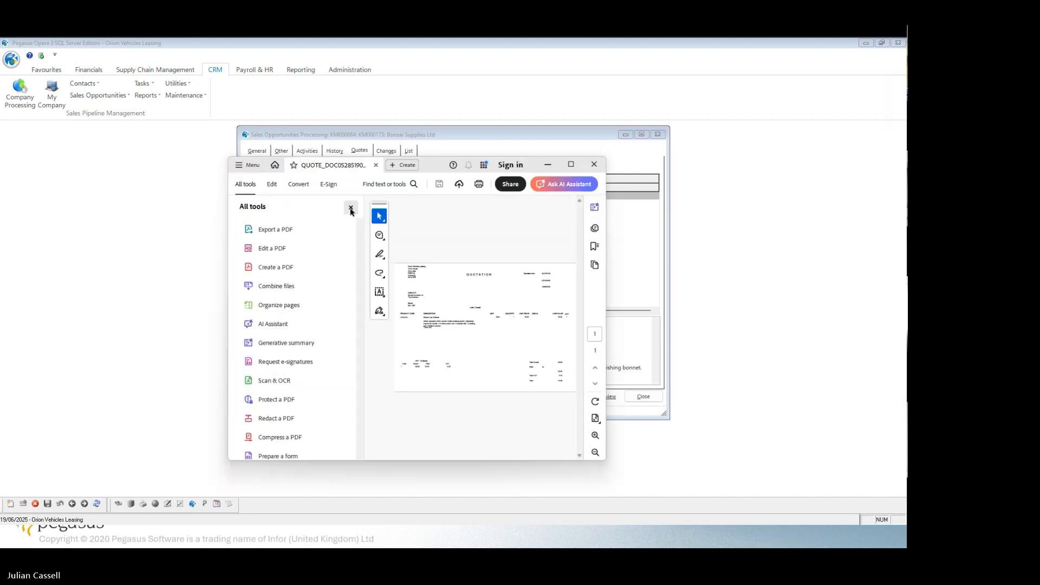
left_click(350, 209)
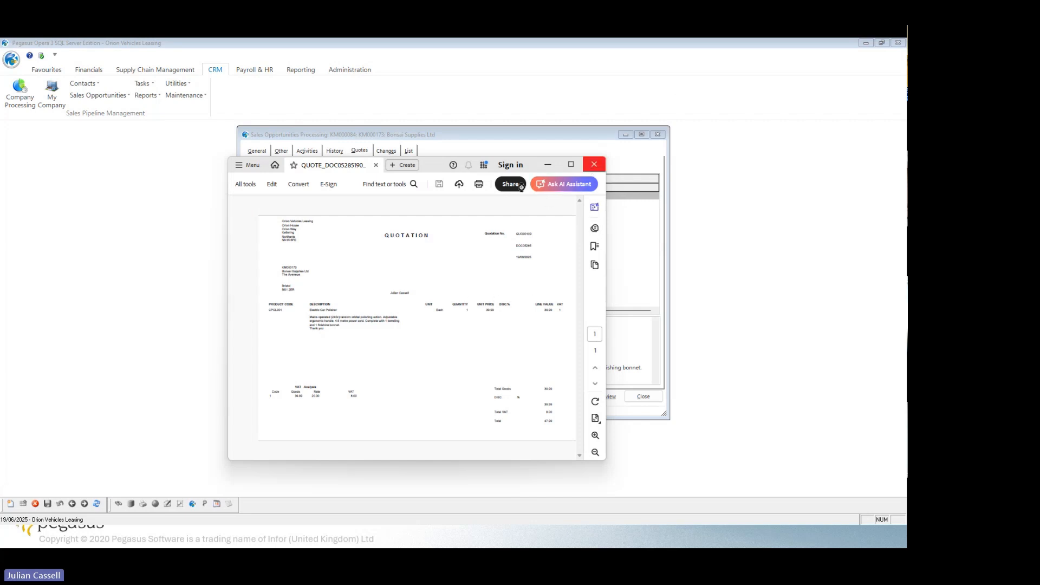
left_click(594, 164)
left_click(187, 95)
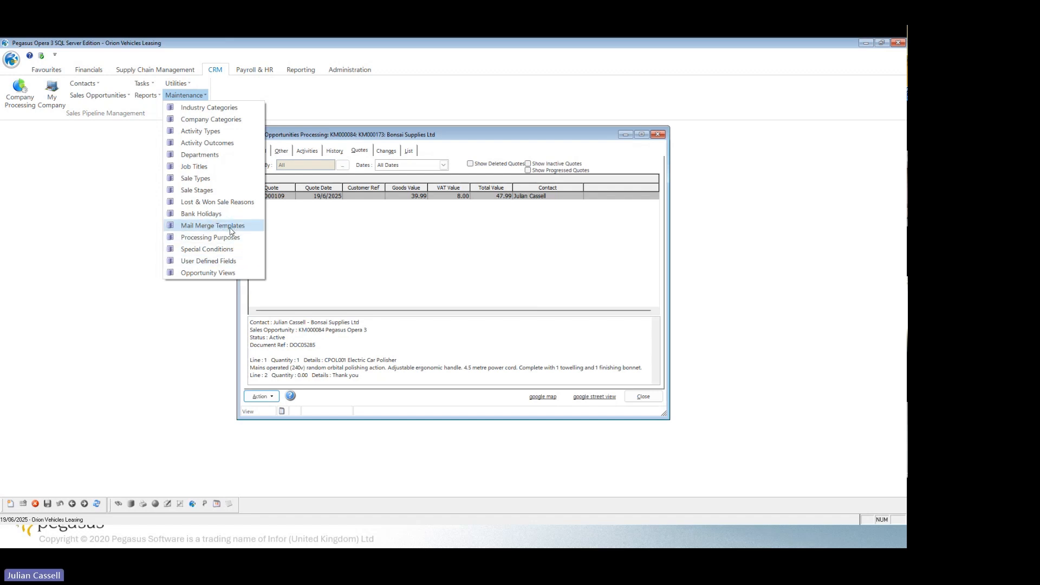
left_click(421, 231)
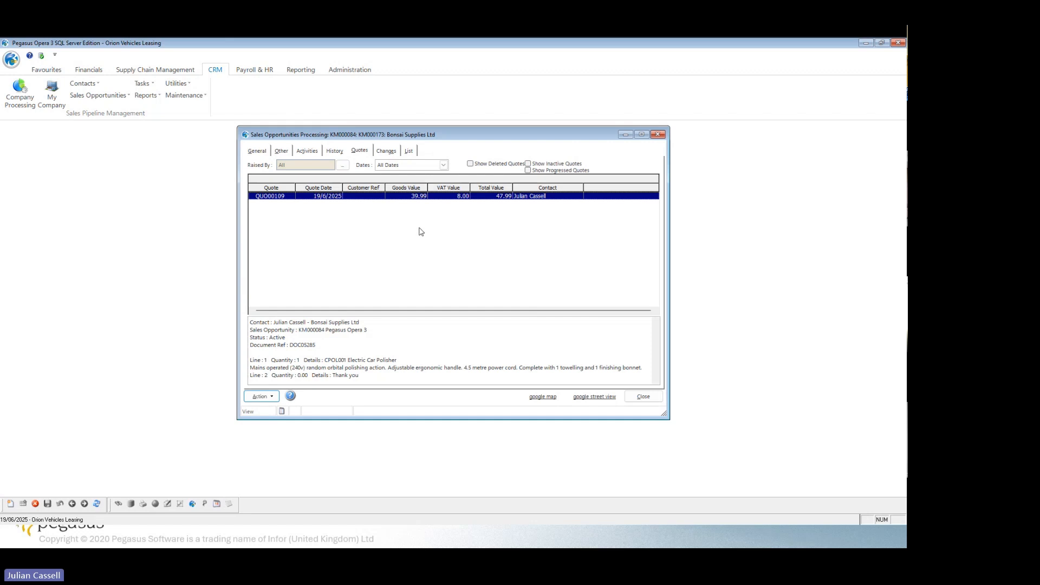
Review the opportunity's history for the printed quotation and close the opportunity.
left_click(340, 155)
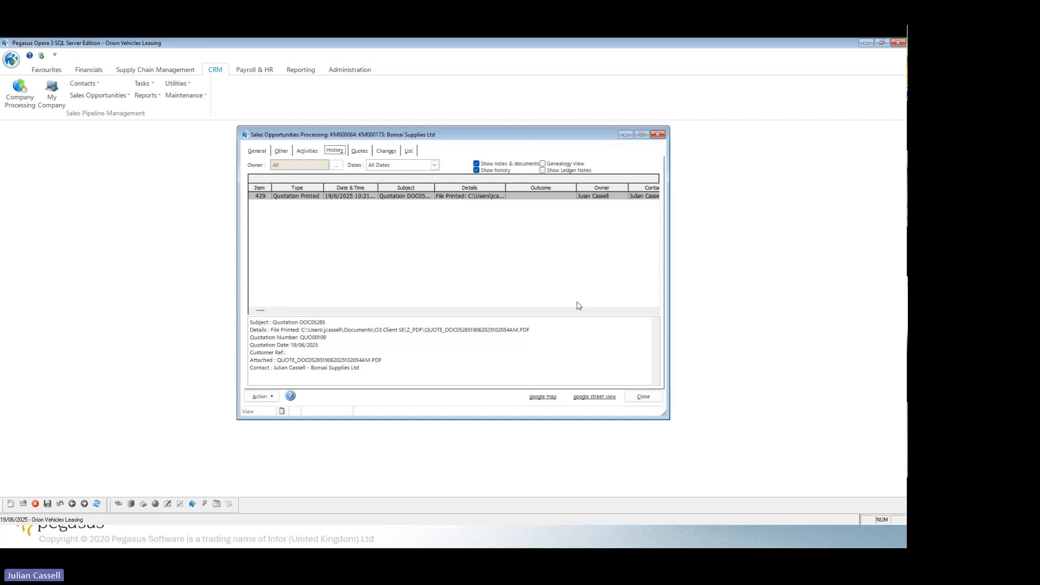
left_click(643, 397)
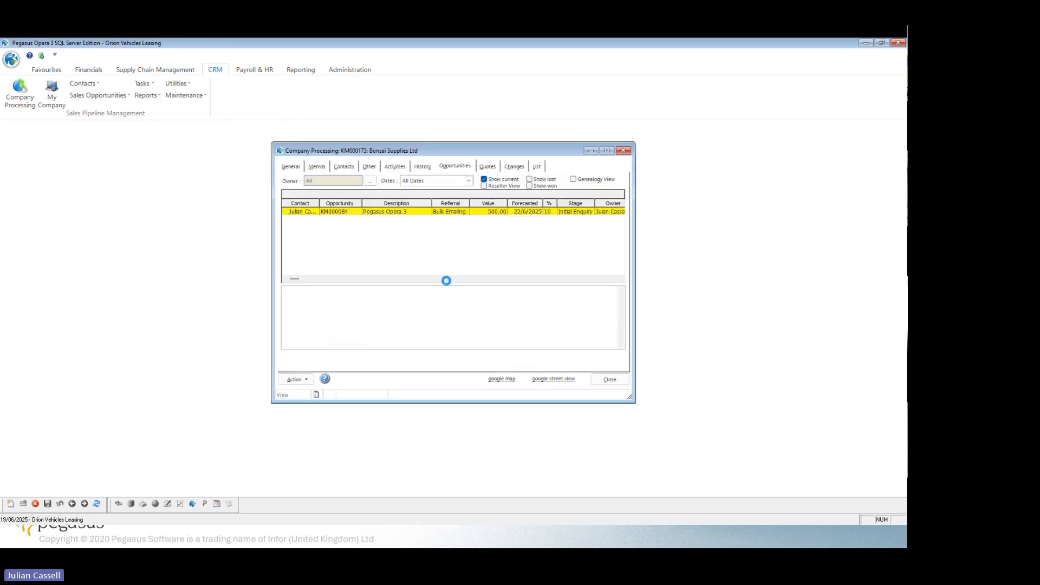
Close the company record and review the Task List with its selectable owners, leaving the owner as it is.
left_click(610, 381)
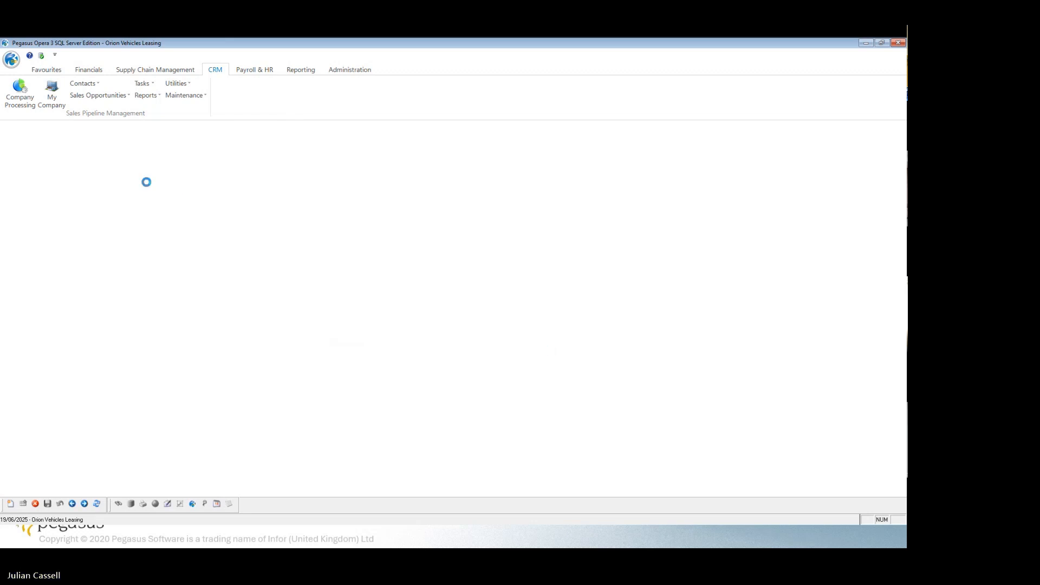
left_click(144, 85)
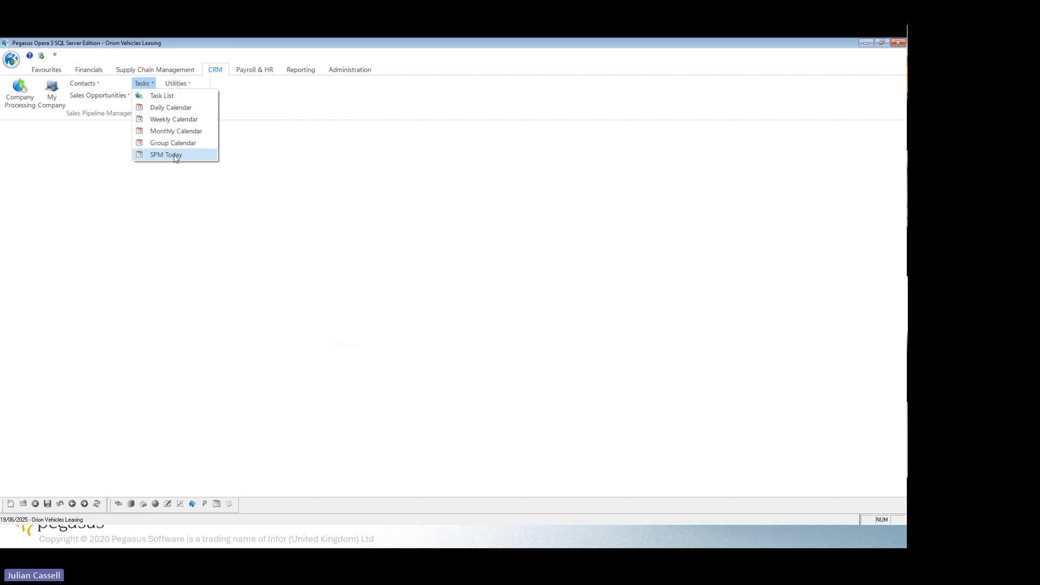
left_click(171, 100)
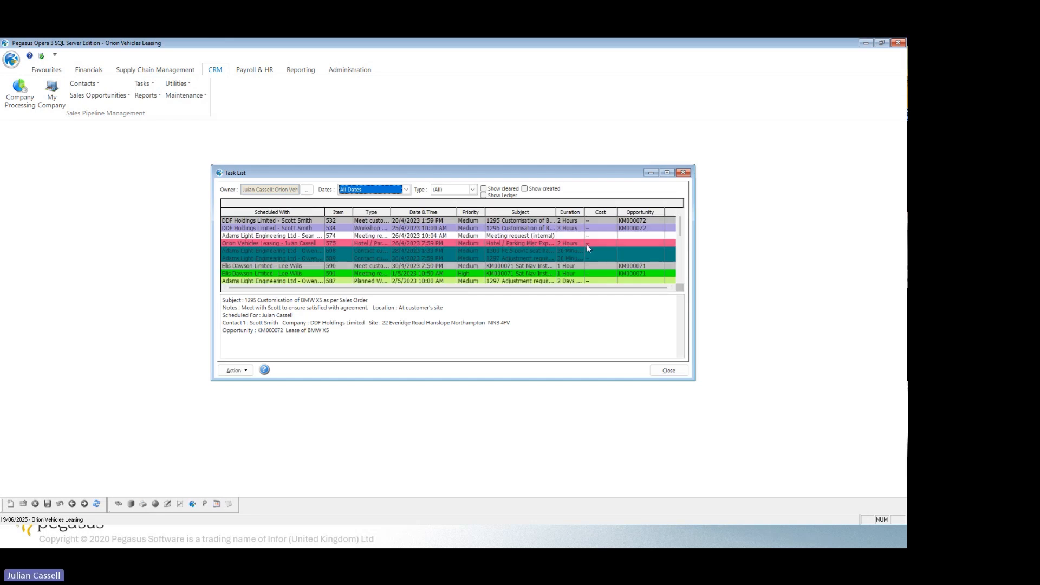
left_click(307, 192)
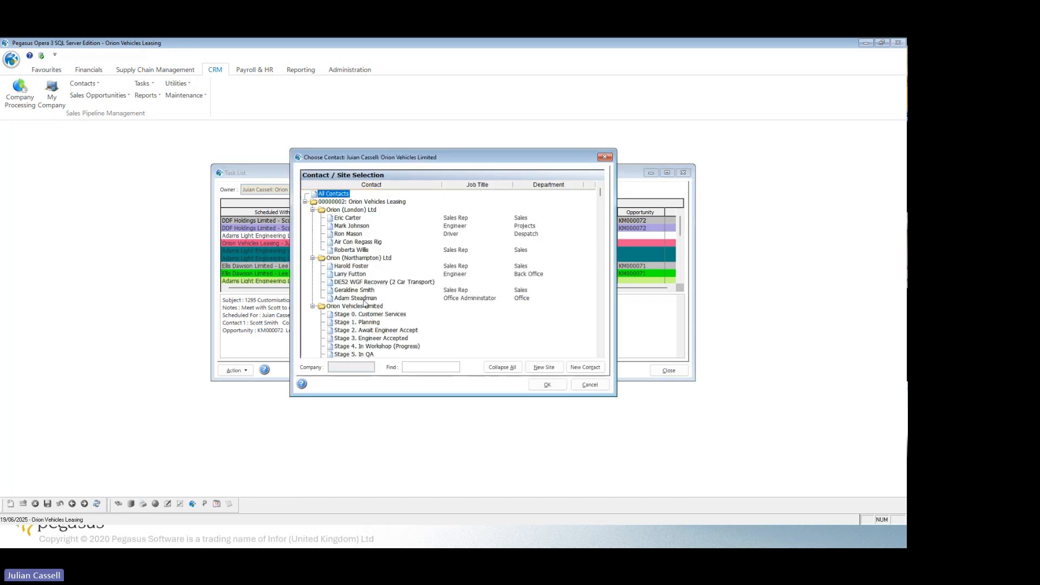
scroll(375, 312, "down", 2)
scroll(376, 312, "up", 2)
left_click(594, 388)
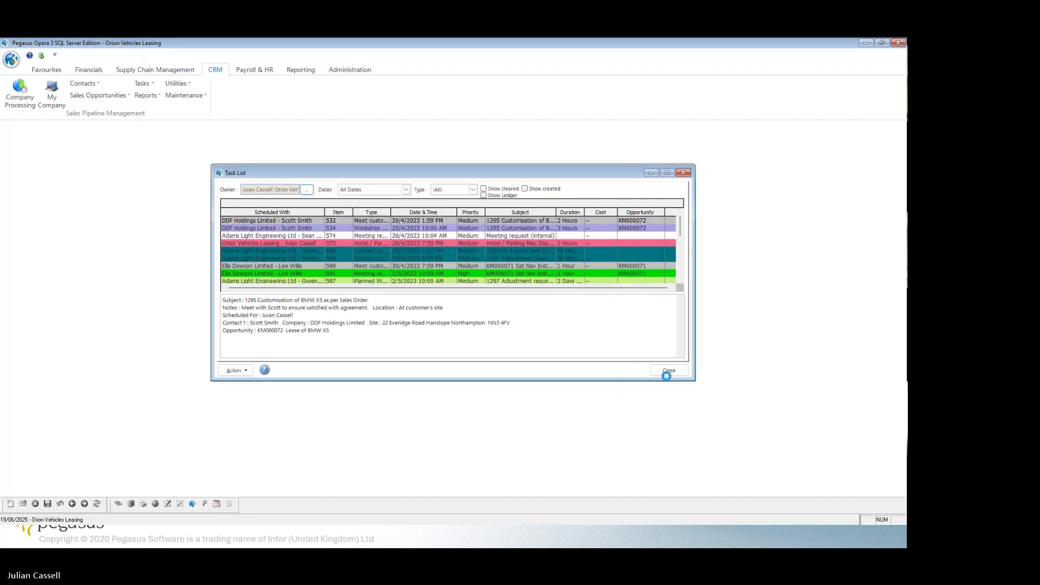
left_click(667, 371)
Open SPM Today and view the details of the Hotel / Parking Misc Expense activity.
left_click(143, 84)
left_click(167, 156)
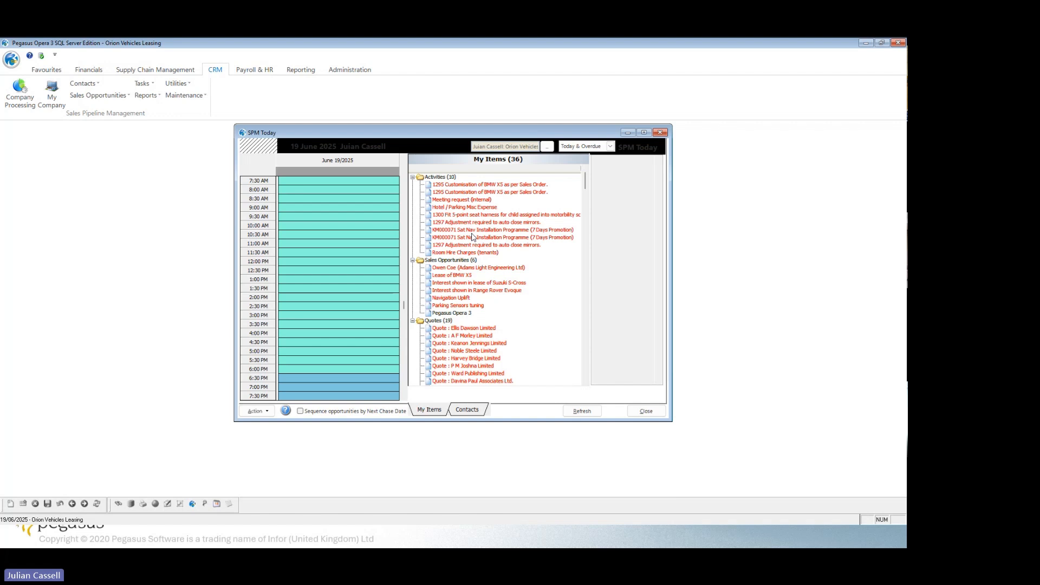
left_click(470, 207)
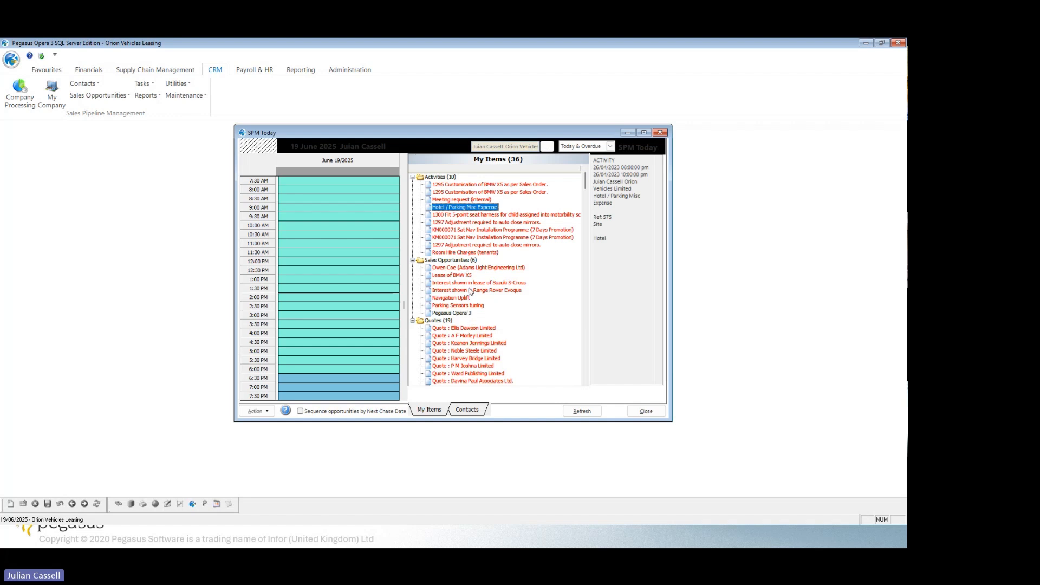
Open the Pegasus Opera 3 sales opportunity for processing from the SPM Today items.
left_click(451, 313)
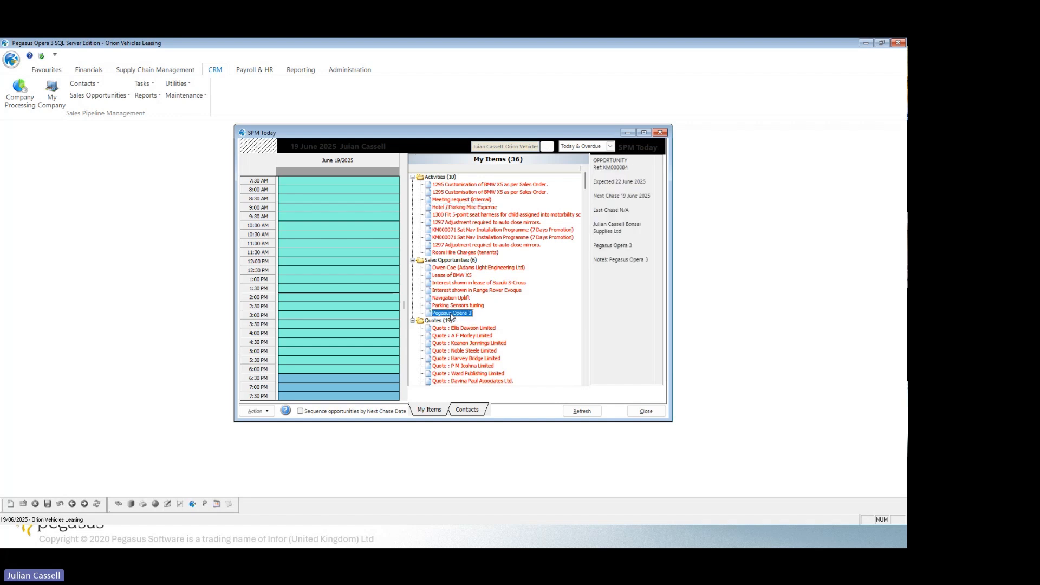
left_click(266, 412)
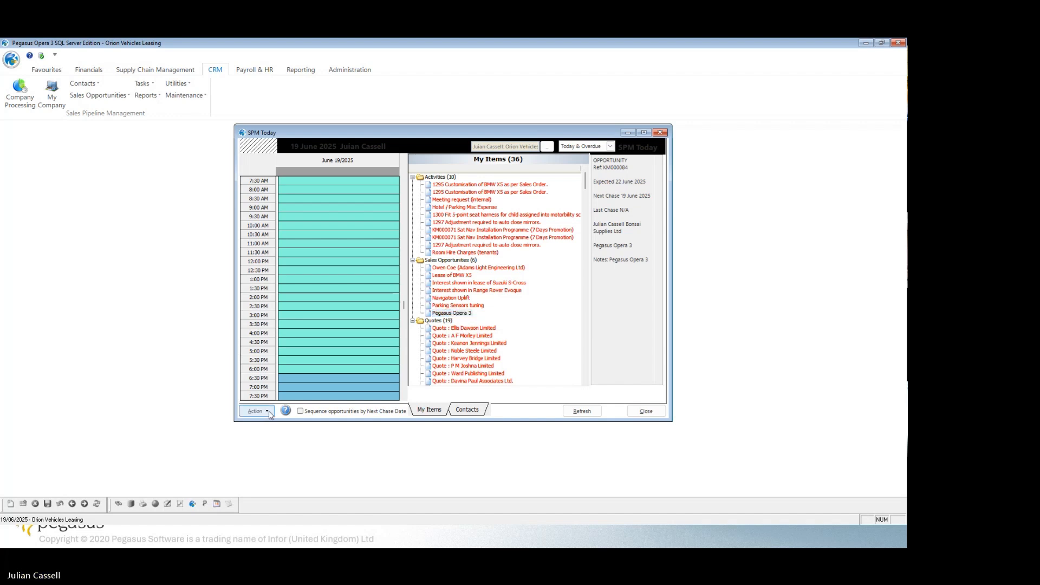
left_click(269, 413)
left_click(299, 468)
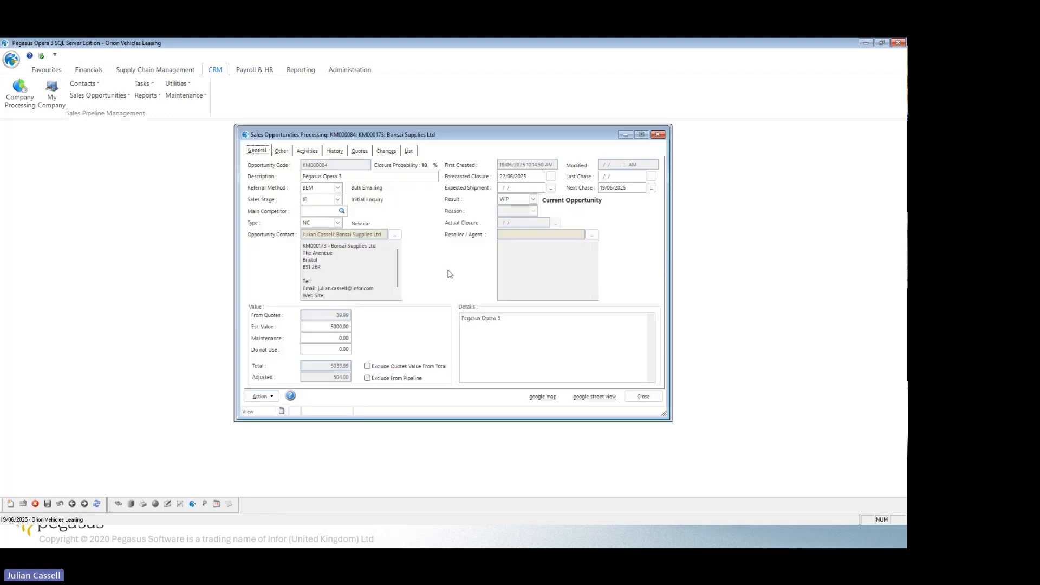
Add a history item of type ASFLW Follow-up sale with the note "is still interested" to the opportunity and save it.
left_click(332, 153)
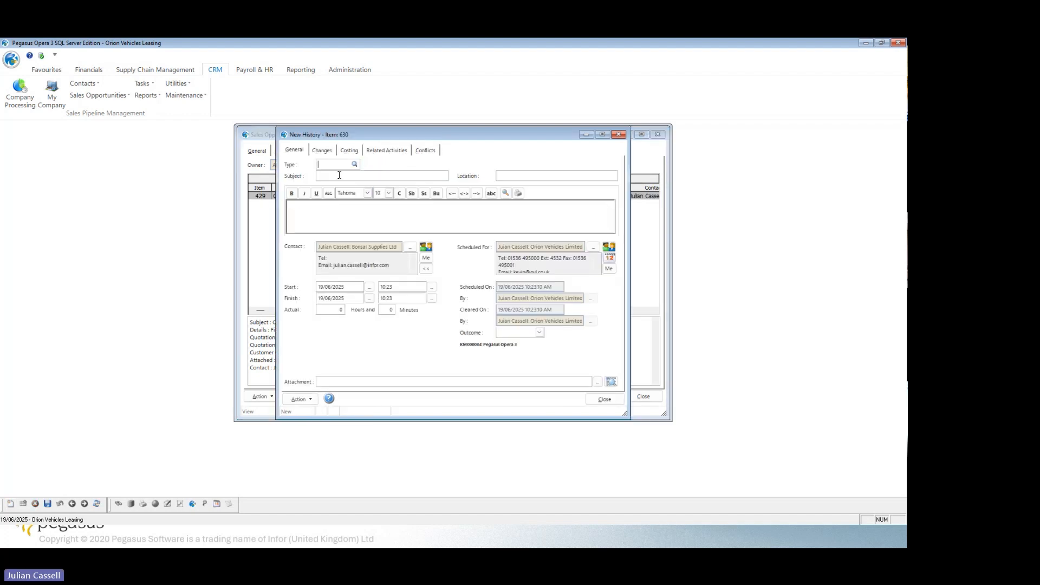
left_click(354, 164)
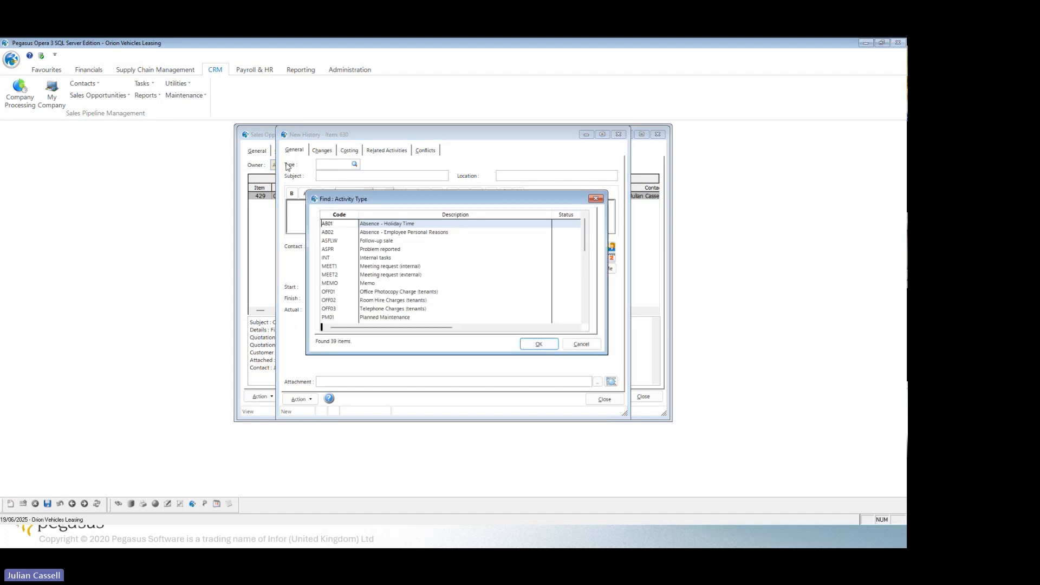
left_click(384, 244)
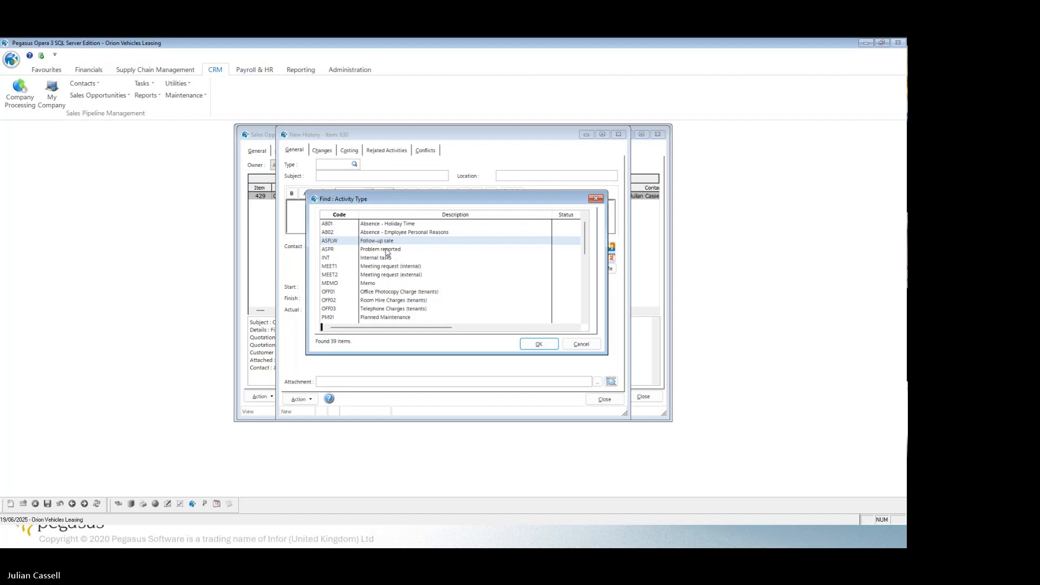
left_click(539, 349)
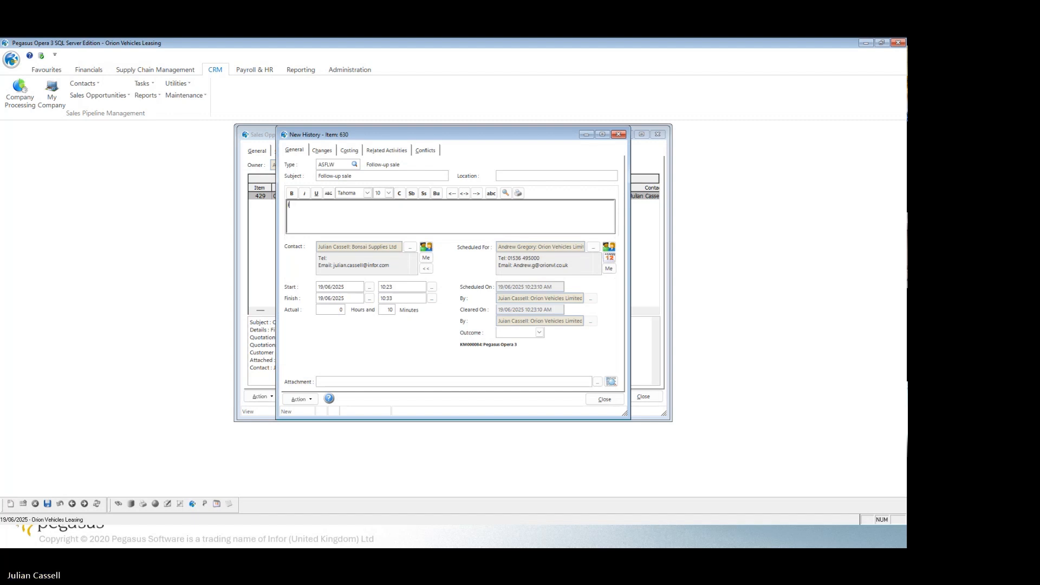
type("till interested")
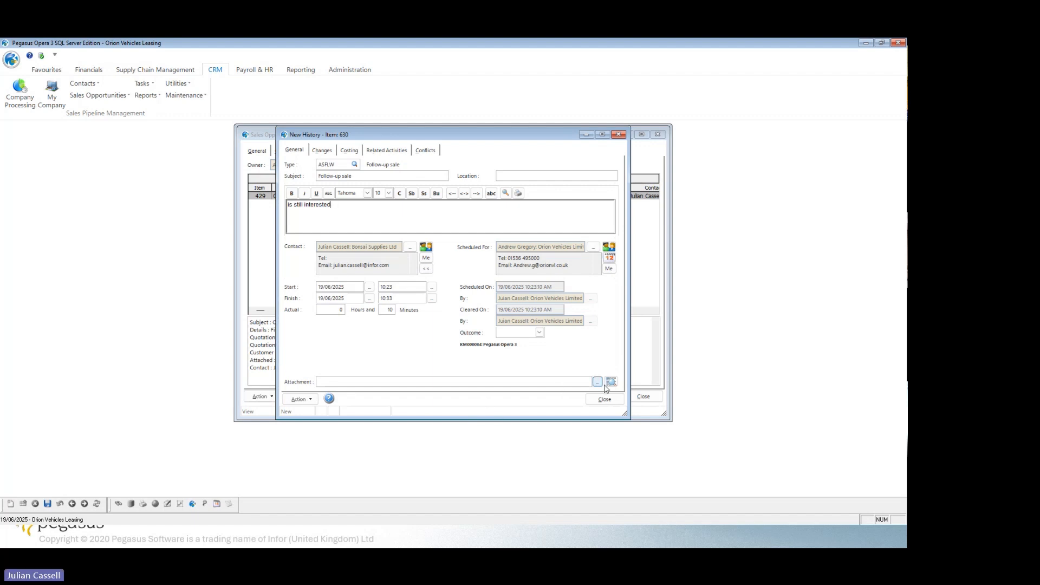
left_click(48, 504)
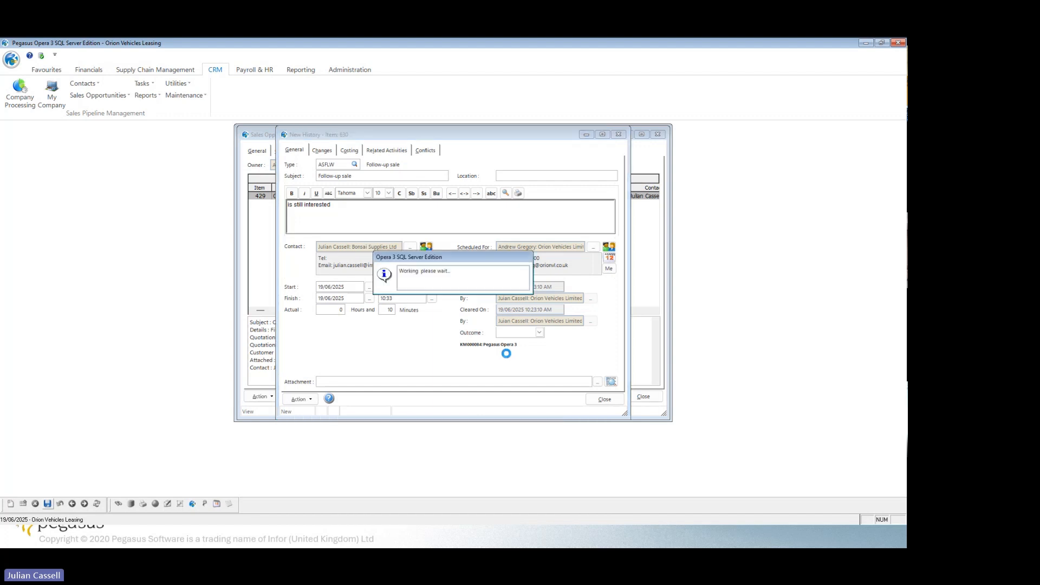
left_click(603, 400)
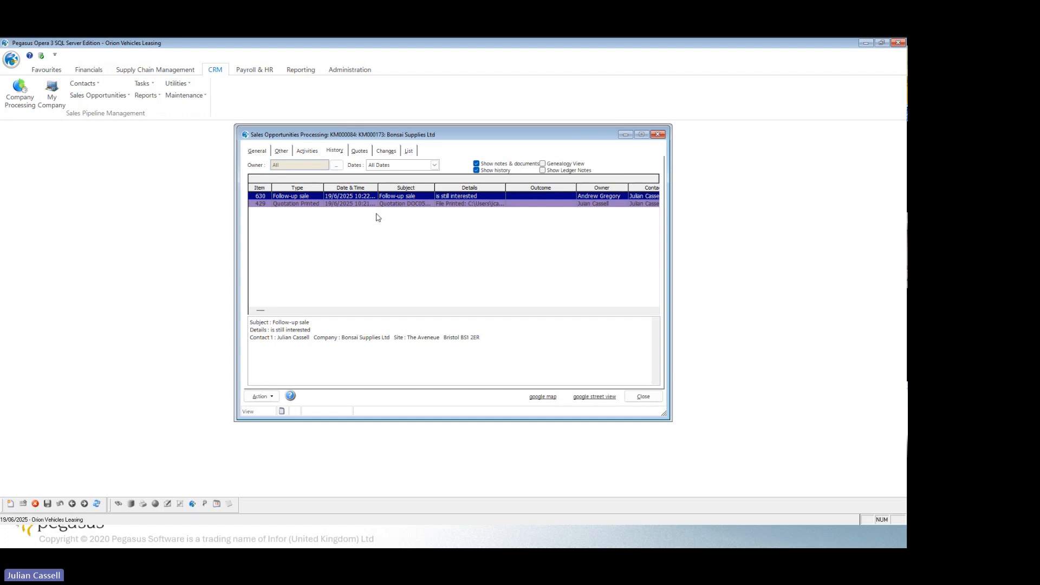
Review the opportunity's general details and close both the opportunity and SPM Today.
left_click(257, 151)
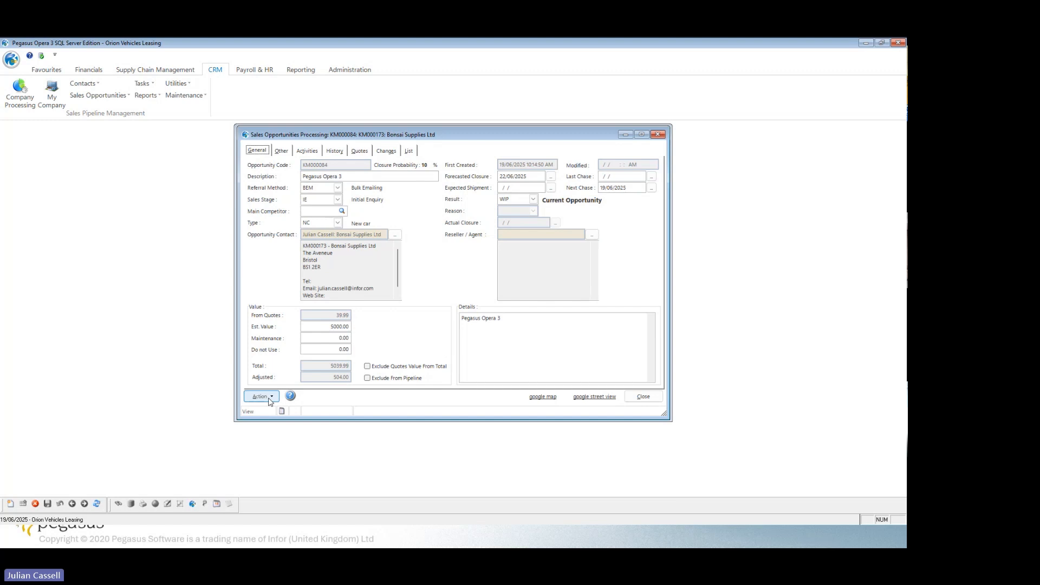
left_click(650, 401)
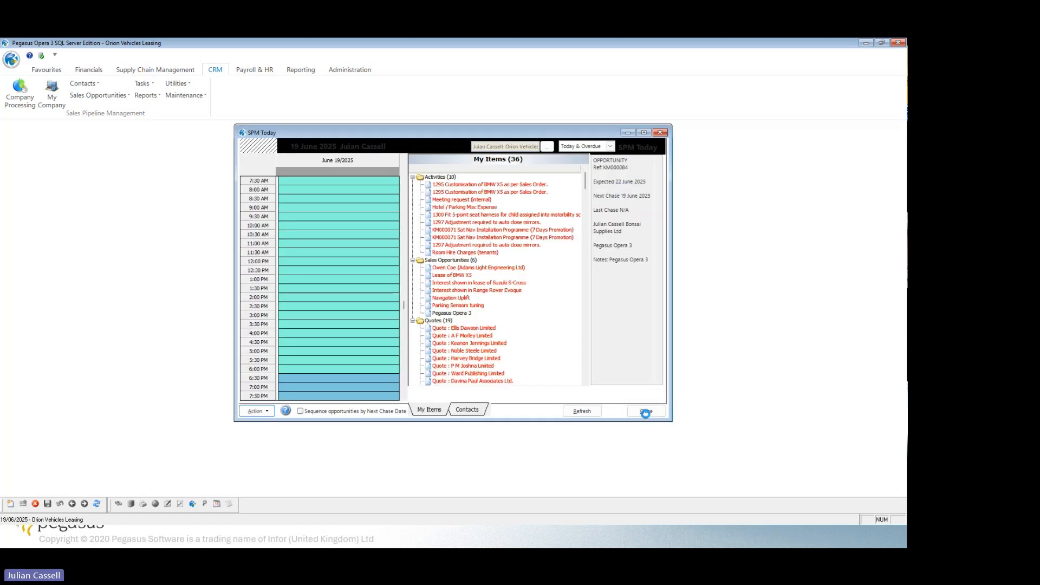
left_click(646, 411)
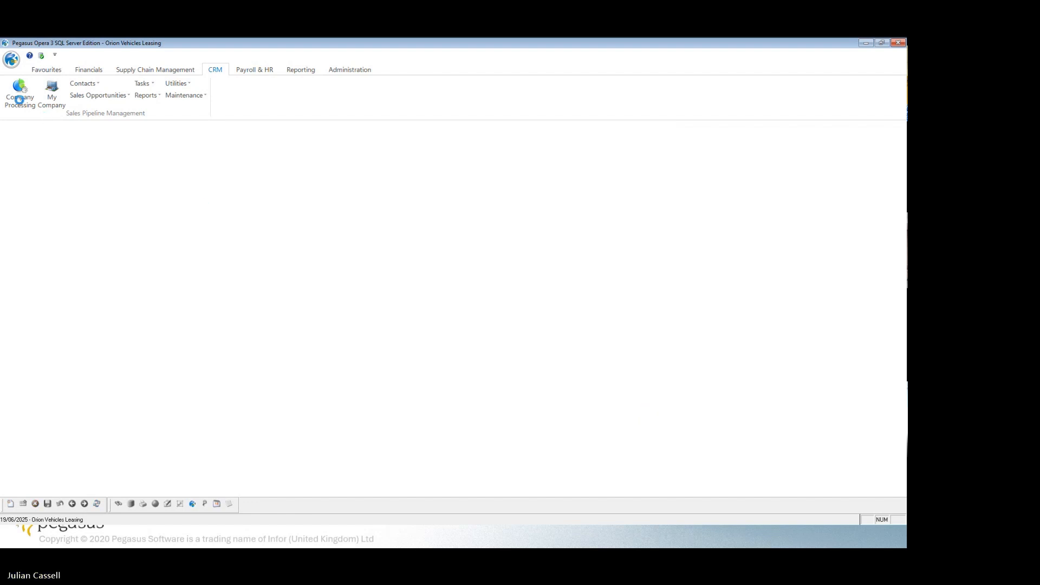
Find the prospect Bonsai Supplies Ltd in Company Processing and show its general details.
left_click(20, 103)
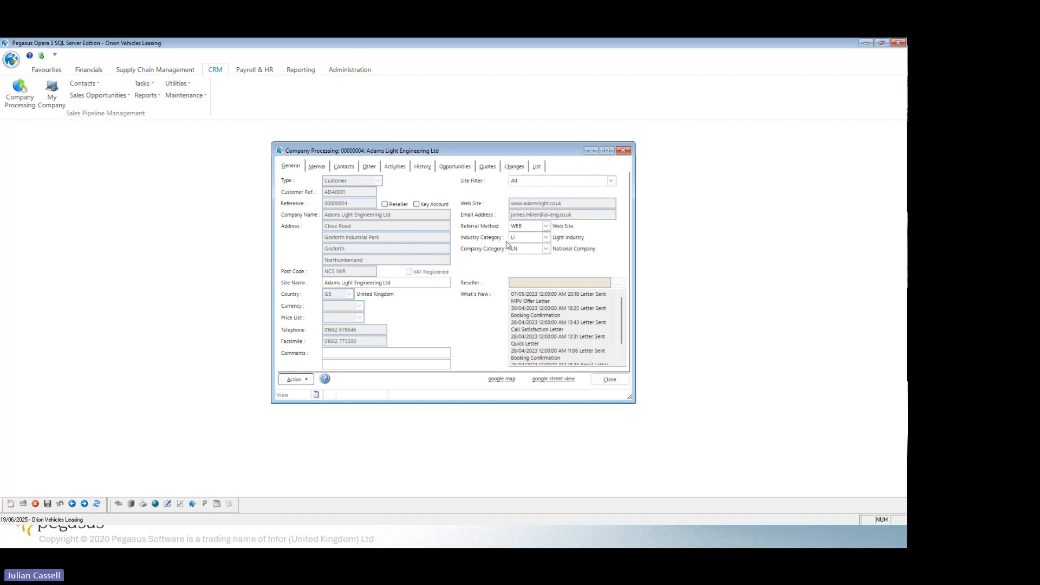
left_click(539, 167)
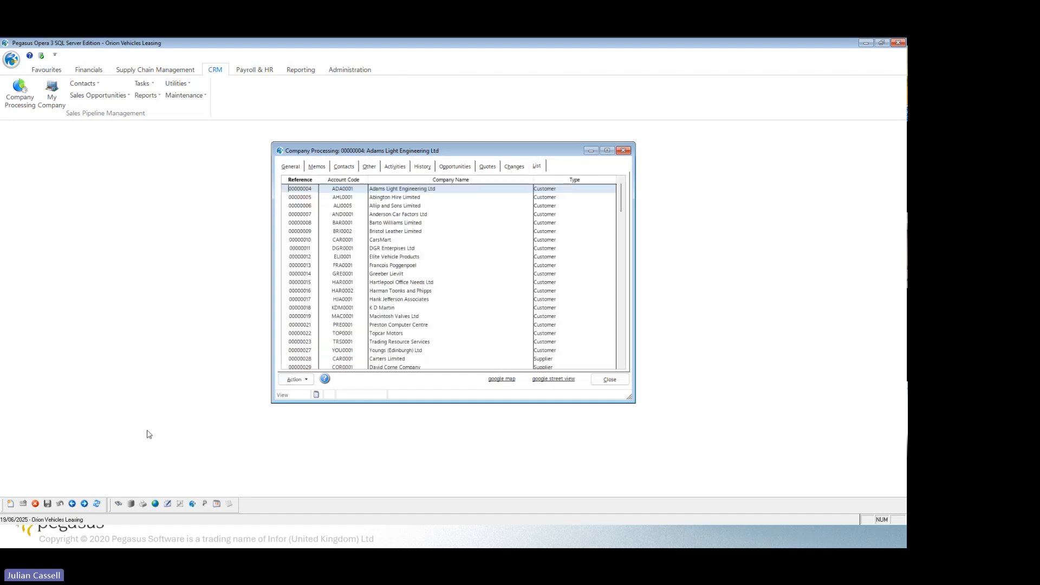
left_click(119, 504)
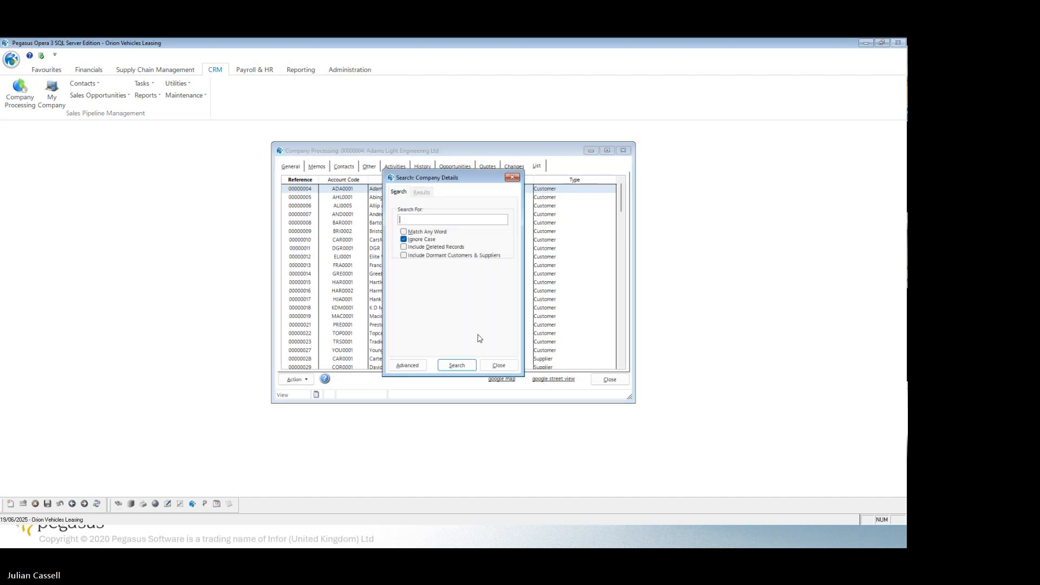
left_click(457, 365)
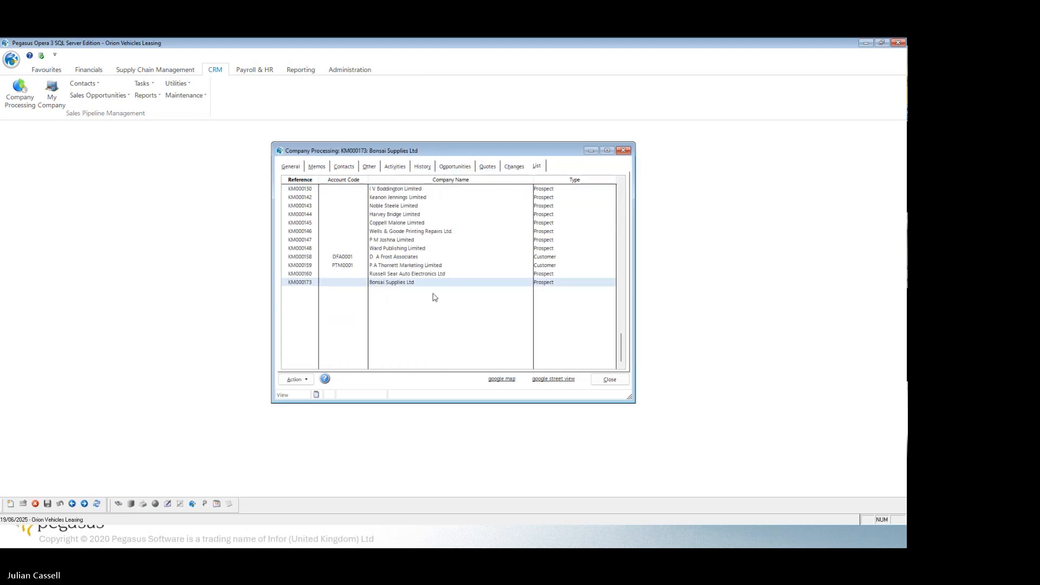
left_click(291, 167)
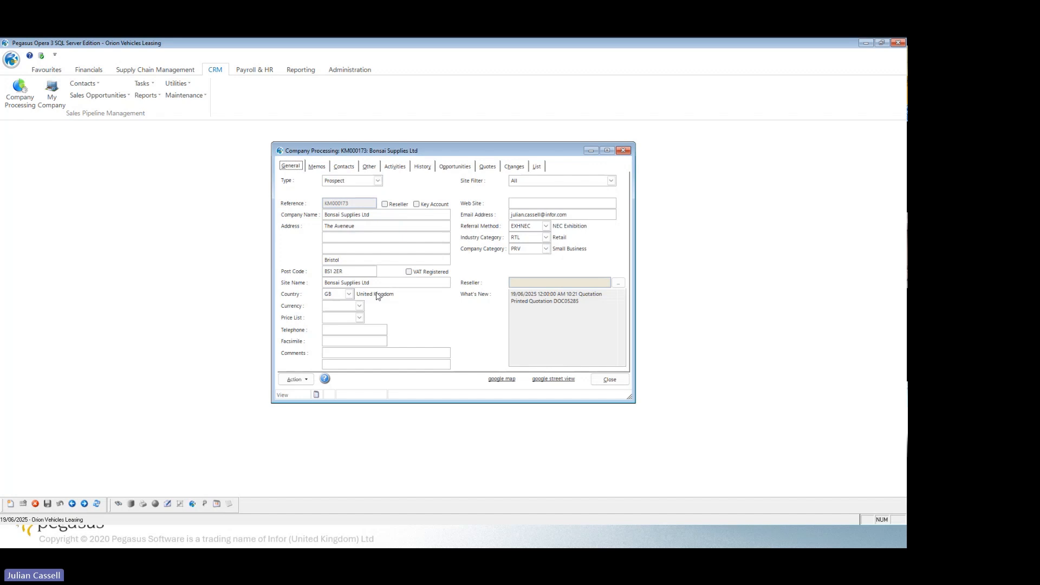
Create a sales ledger account for Bonsai Supplies Ltd, accepting the proposed customer account code.
left_click(300, 380)
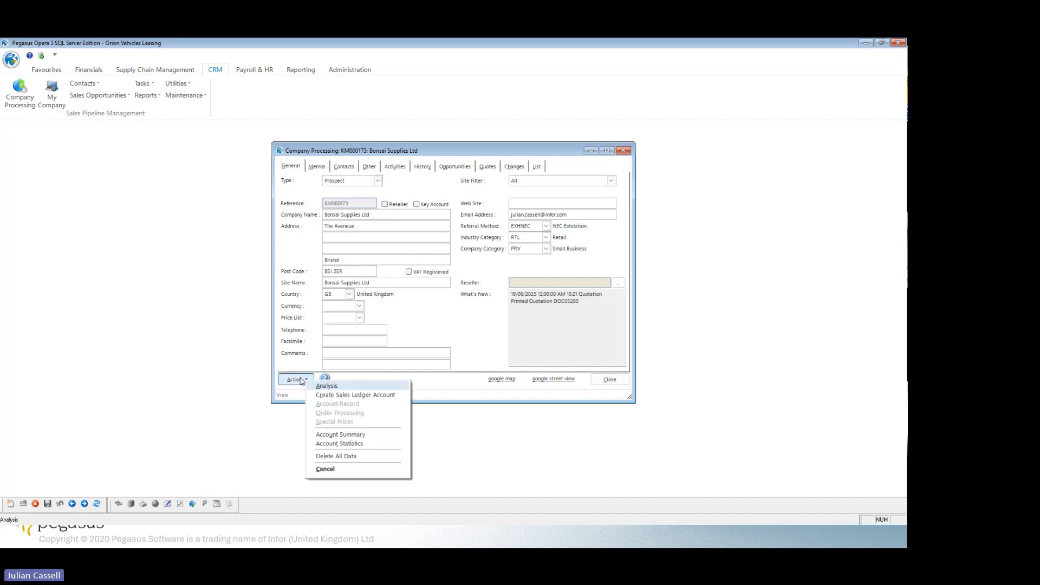
left_click(378, 395)
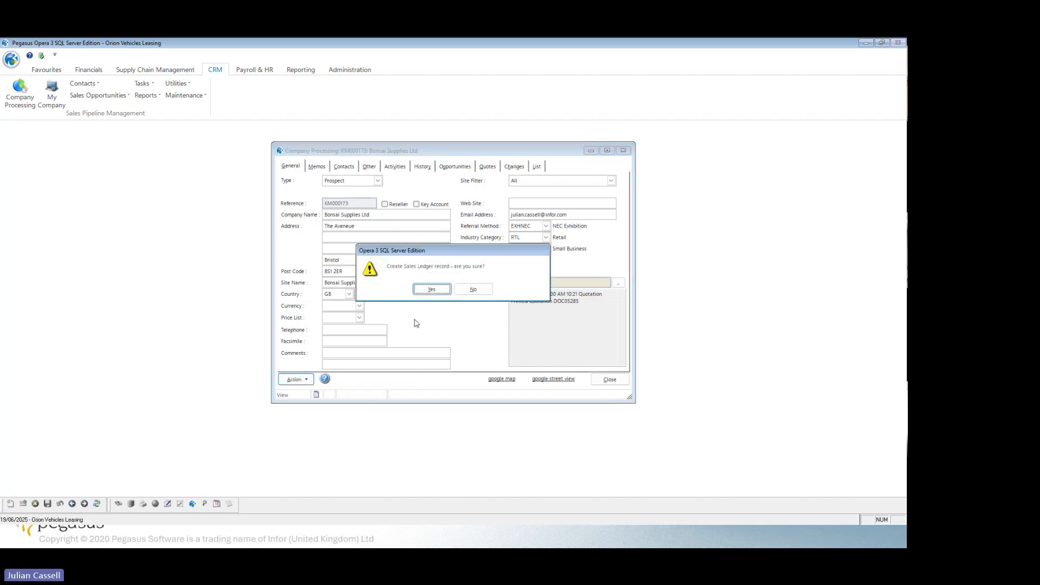
left_click(432, 291)
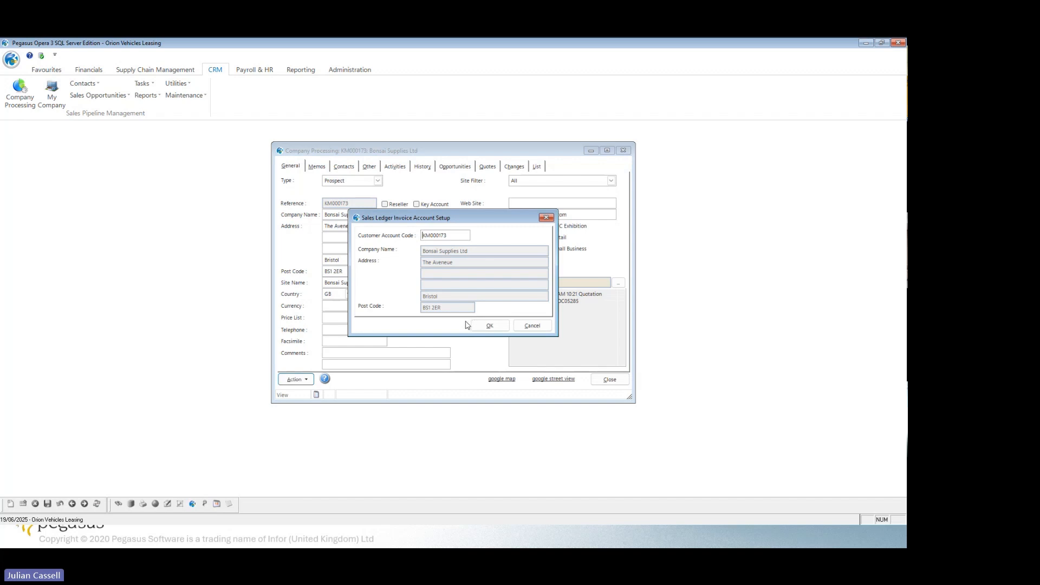
left_click(490, 326)
left_click(491, 326)
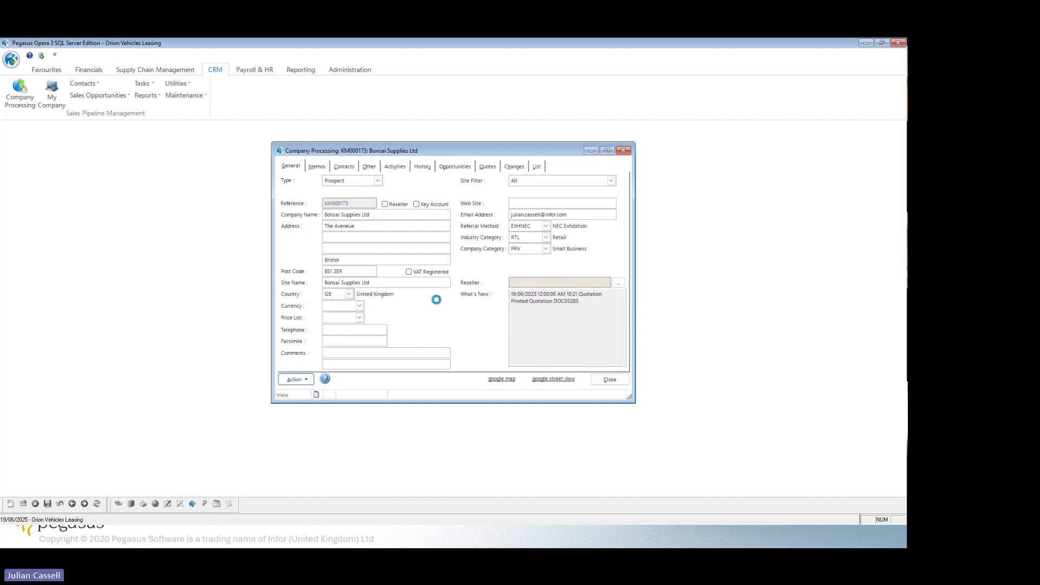
Accept the new account's default options and terms, leaving the currency and price list blank.
left_click(440, 218)
left_click(441, 218)
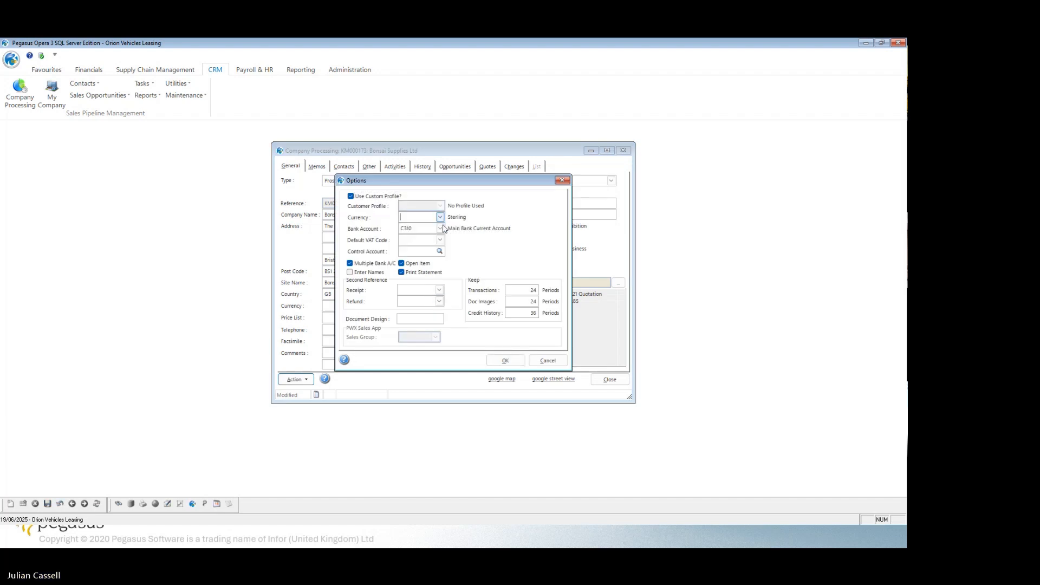
left_click(504, 361)
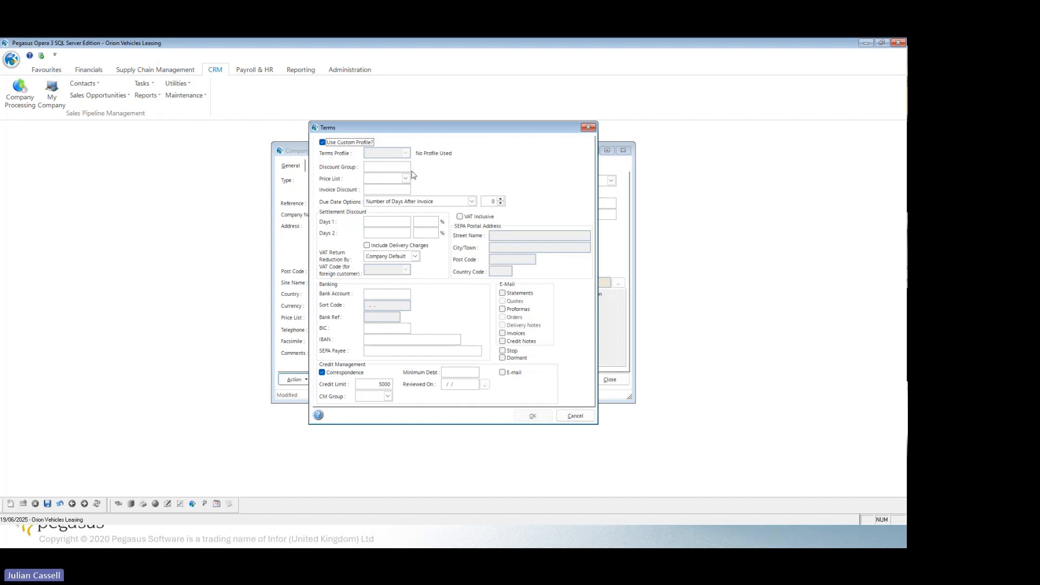
left_click(405, 178)
left_click(406, 179)
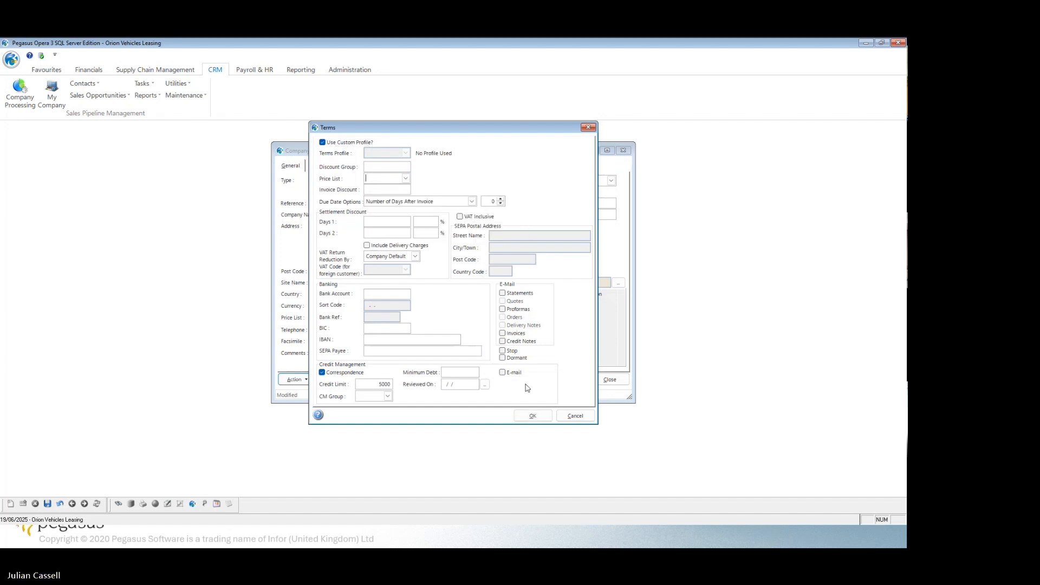
left_click(532, 416)
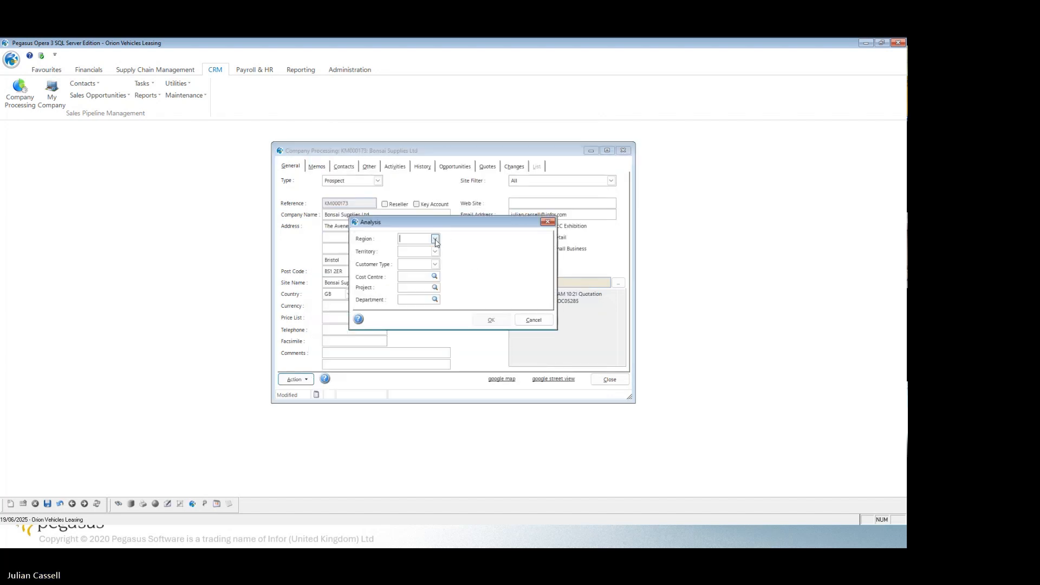
Set the new account's analysis region to SW (South-West & Wales).
left_click(493, 320)
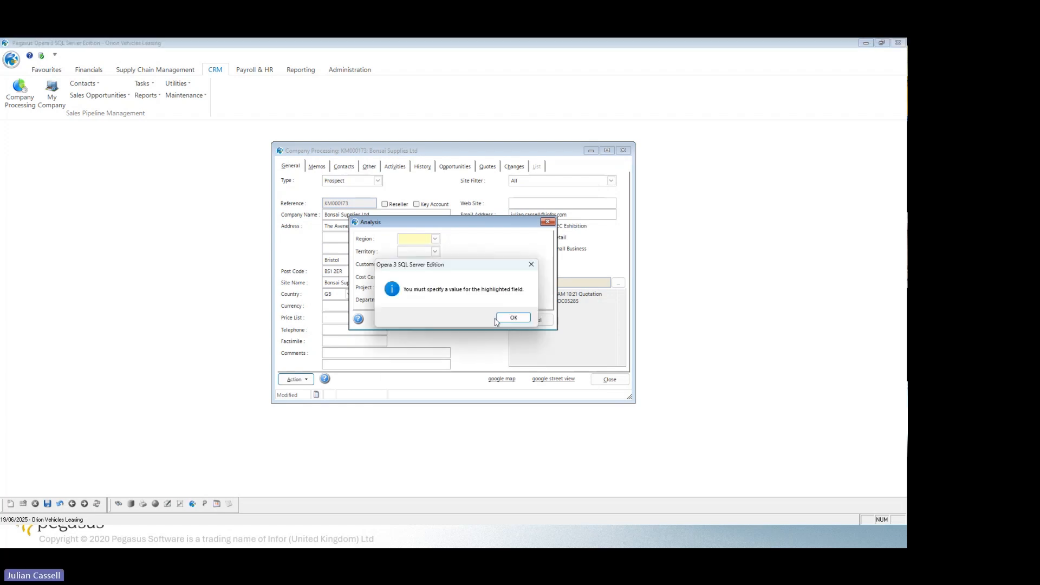
left_click(510, 318)
left_click(435, 239)
scroll(457, 273, "down", 2)
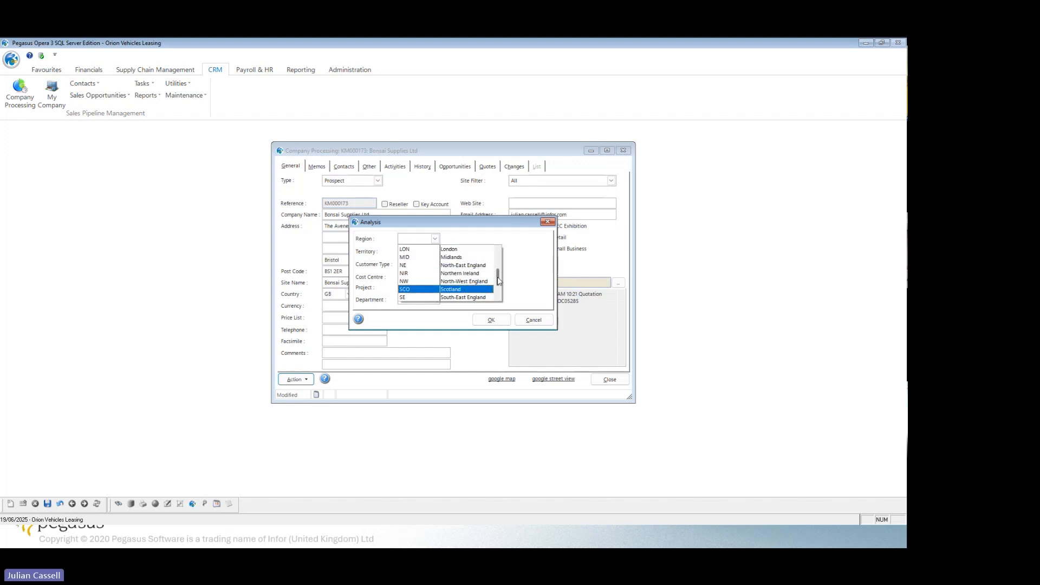
scroll(497, 277, "down", 2)
left_click(461, 292)
Set the analysis territory to EX1, choose a customer type and accept the analysis details.
left_click(491, 321)
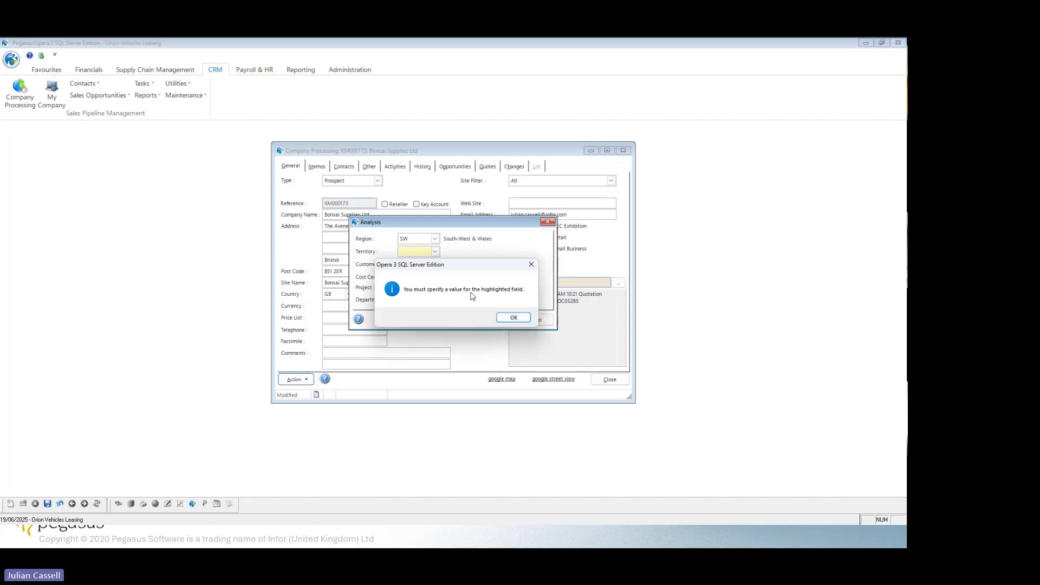
key("Return")
left_click(435, 252)
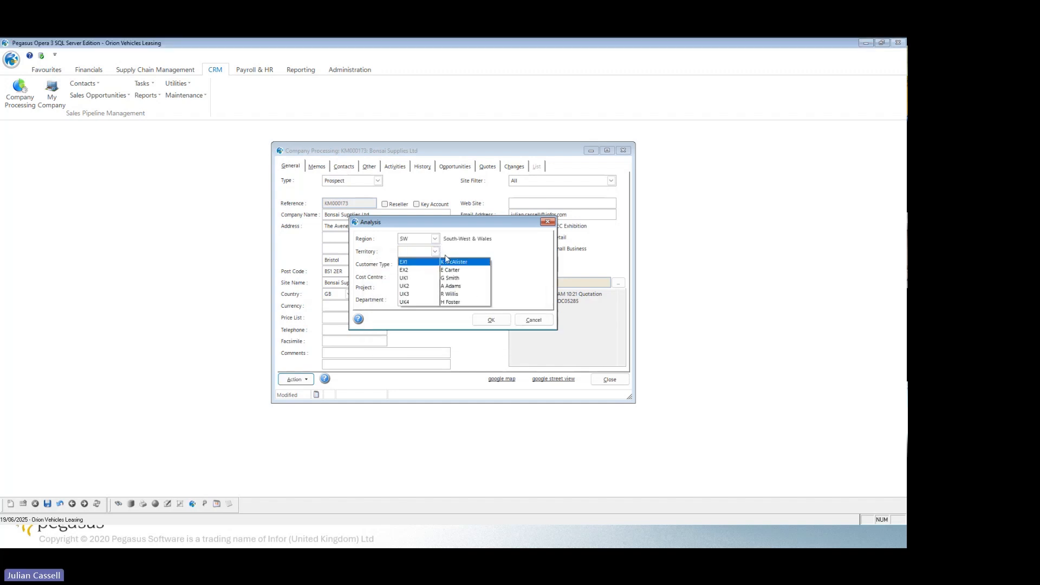
left_click(453, 263)
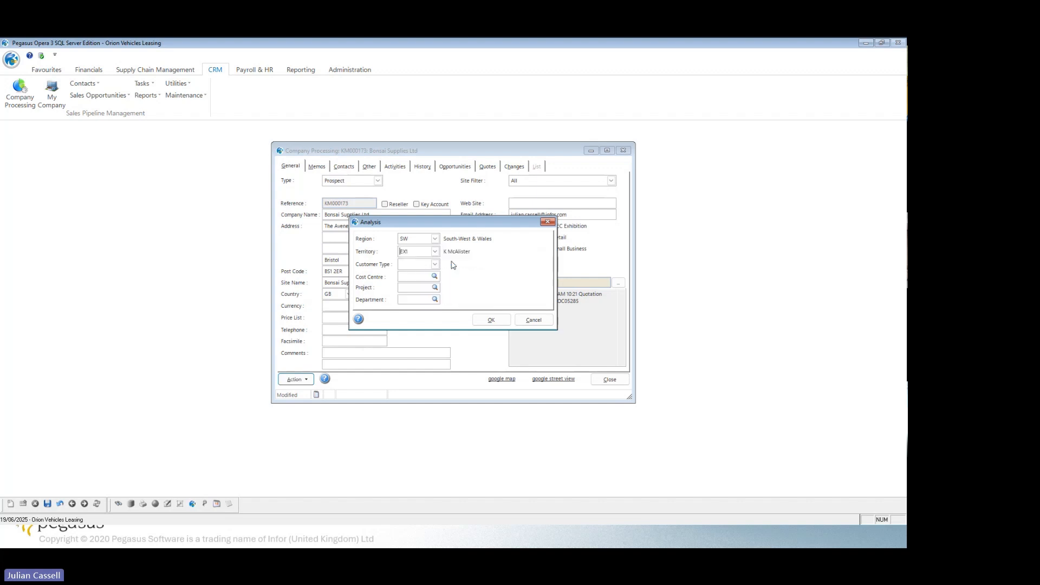
left_click(490, 321)
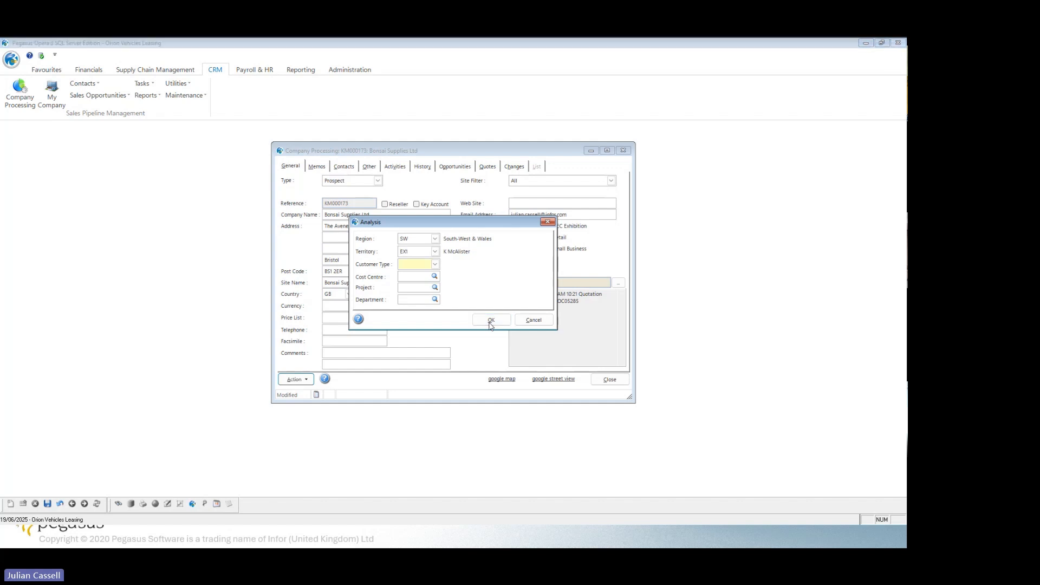
left_click(502, 321)
left_click(434, 264)
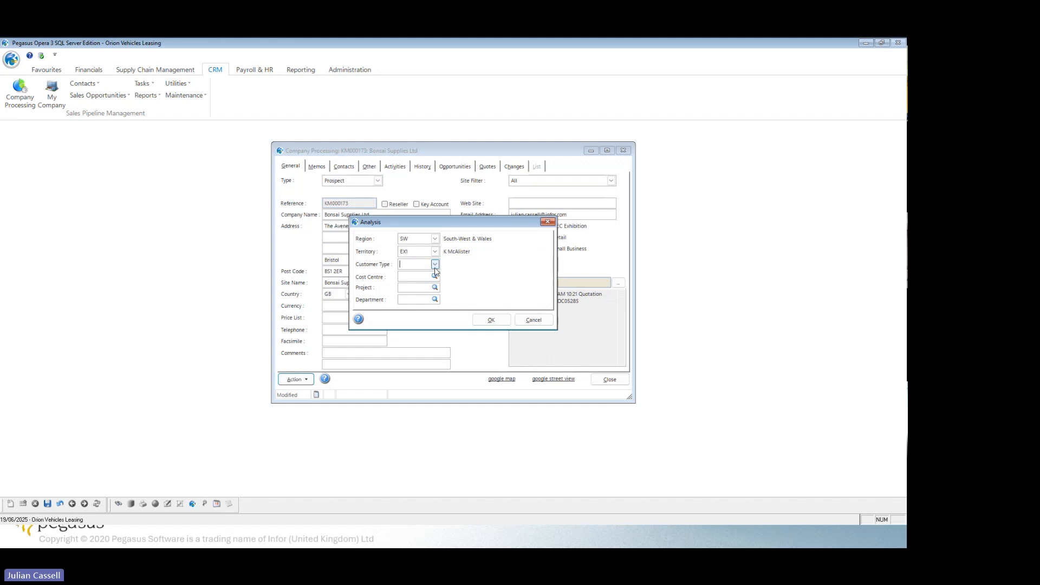
left_click(461, 293)
left_click(485, 320)
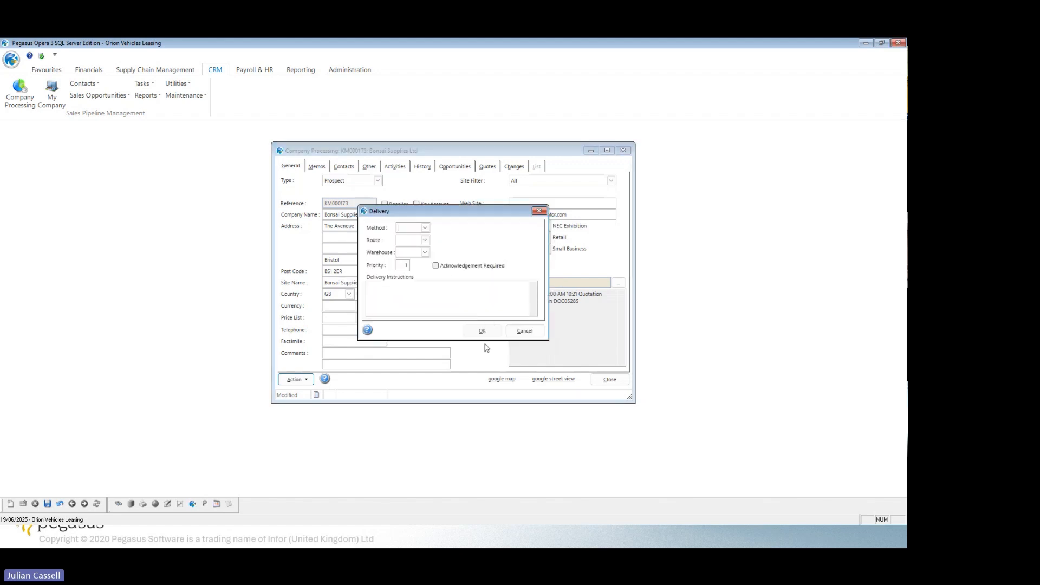
Set the new account's delivery method to COL (Collection).
left_click(426, 227)
left_click(425, 227)
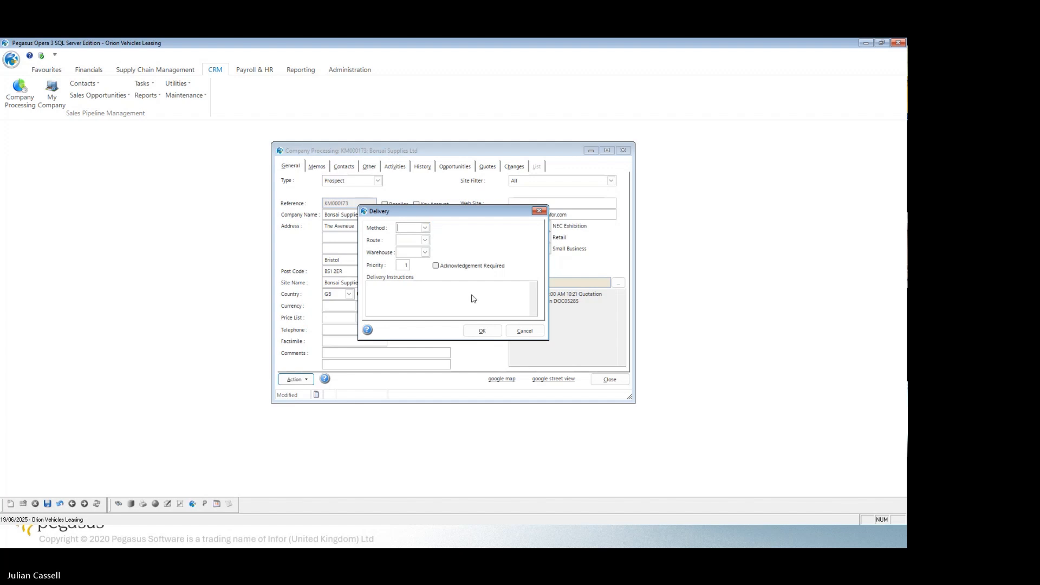
left_click(482, 331)
left_click(508, 318)
left_click(425, 228)
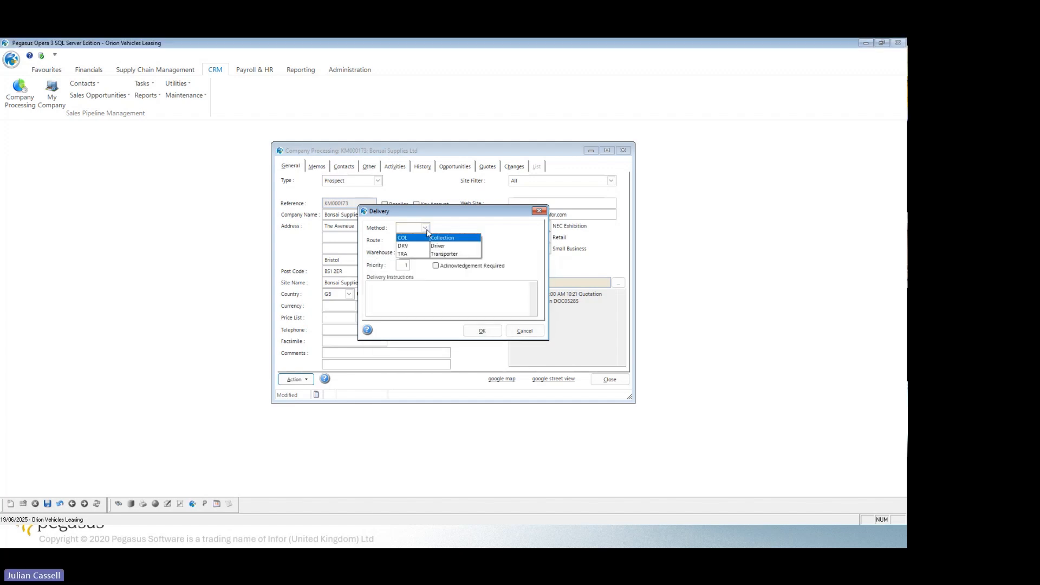
left_click(427, 241)
Choose a delivery route and a warehouse for the account and accept the delivery details.
left_click(482, 331)
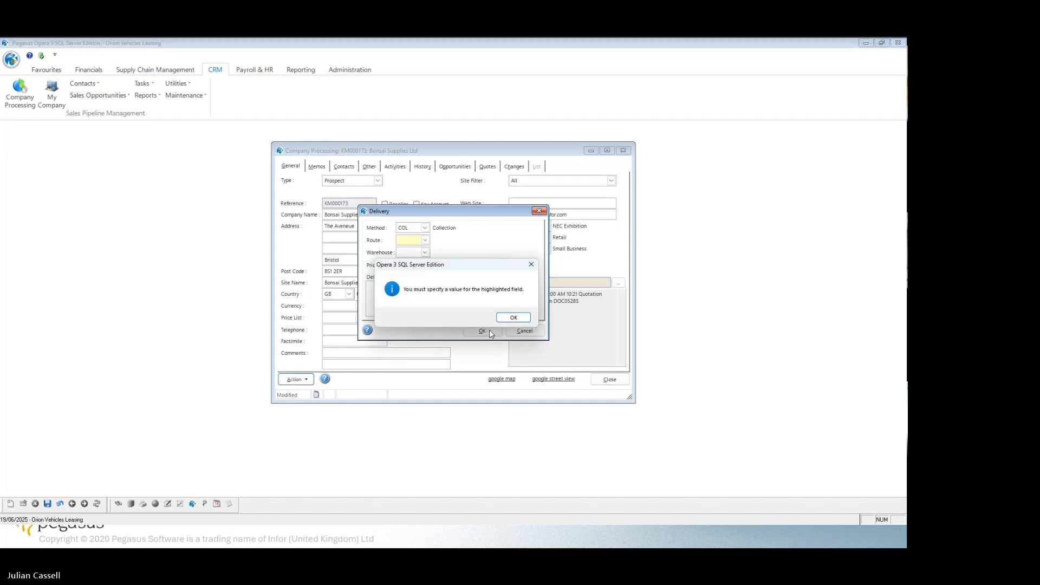
left_click(509, 319)
left_click(426, 240)
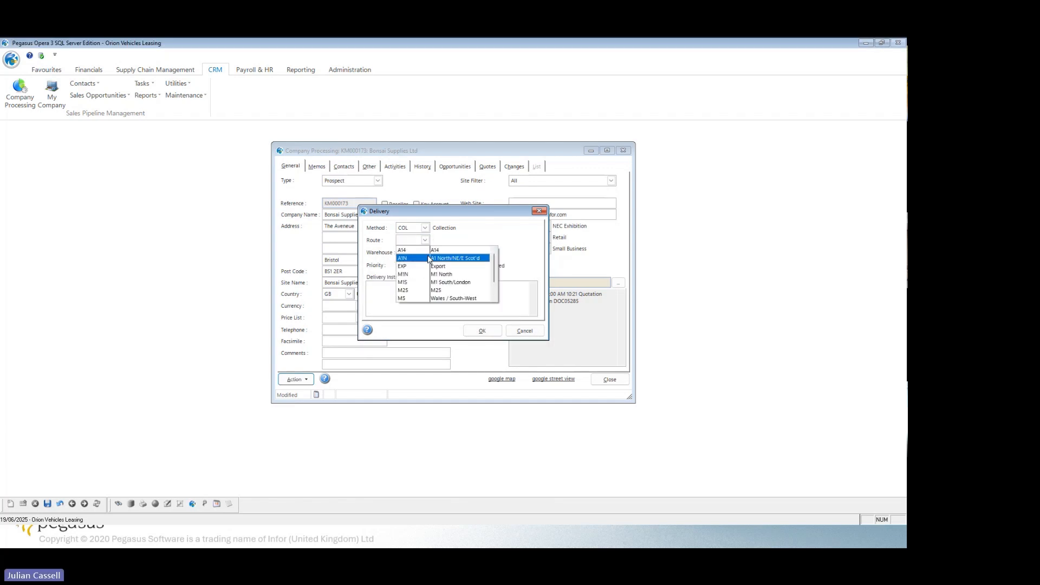
left_click(428, 250)
left_click(426, 253)
left_click(444, 271)
left_click(427, 252)
left_click(450, 270)
left_click(480, 330)
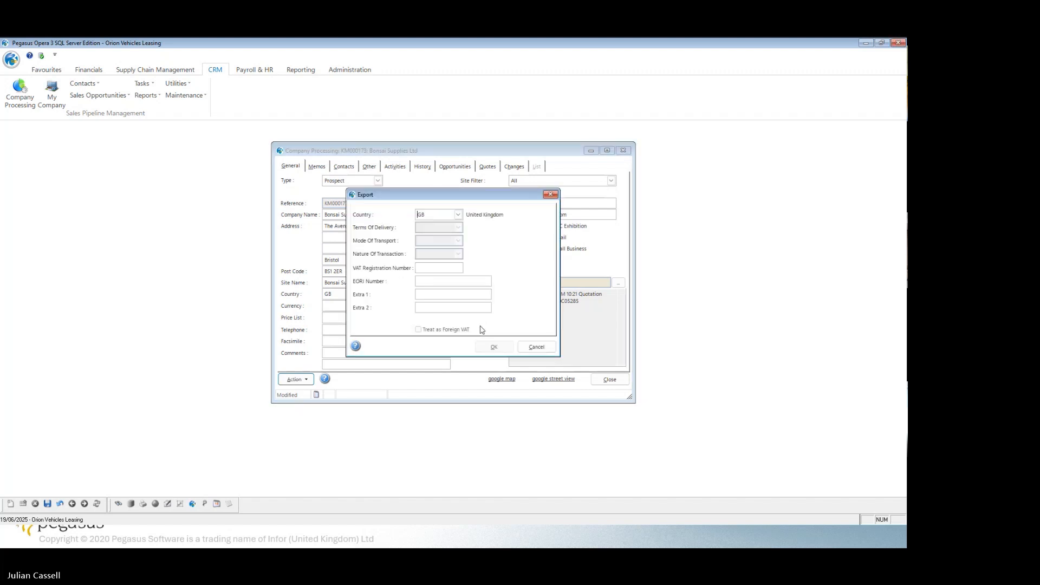
Accept the export details with country GB and complete the customer account creation.
left_click(460, 215)
left_click(459, 215)
left_click(494, 347)
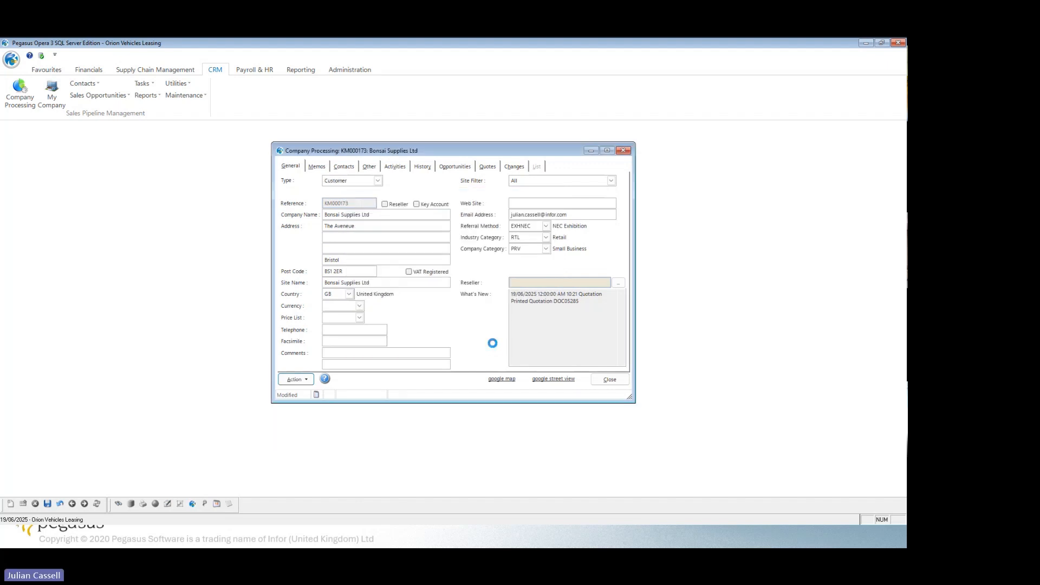
left_click(503, 317)
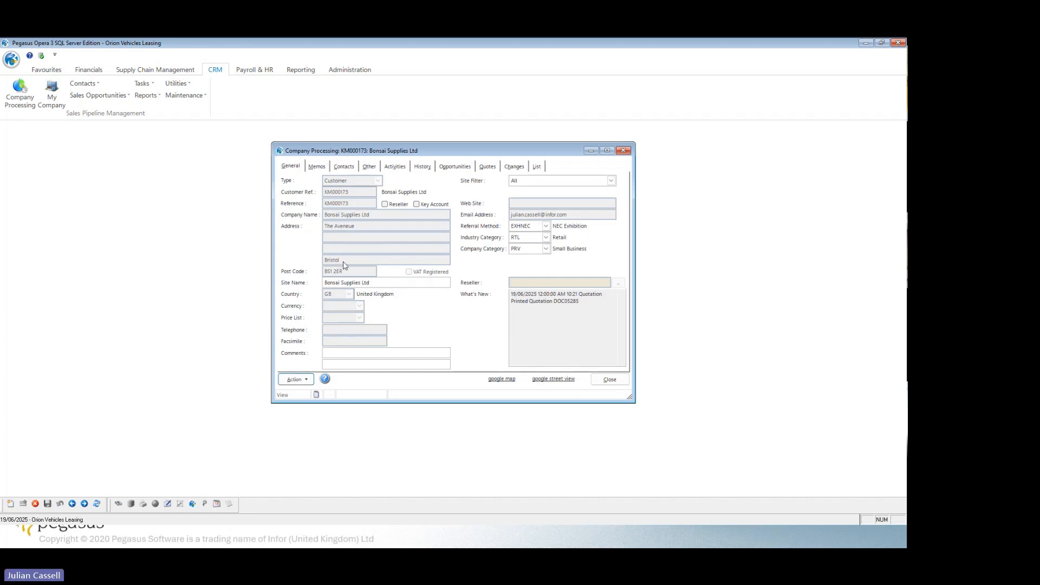
Find the Bonsai Supplies Ltd account in the sales ledger's Sales Processing list.
left_click(85, 71)
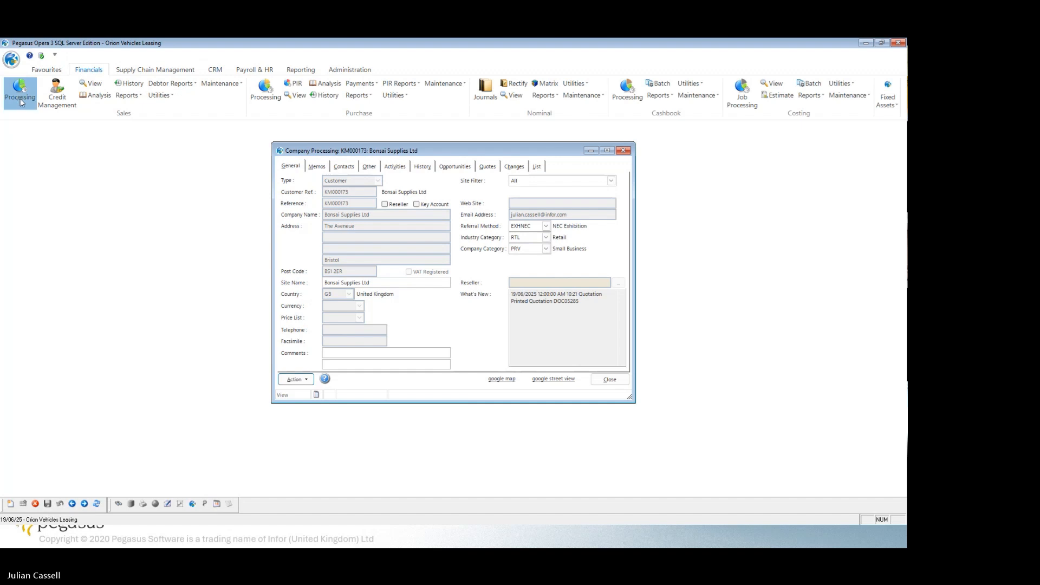
left_click(24, 98)
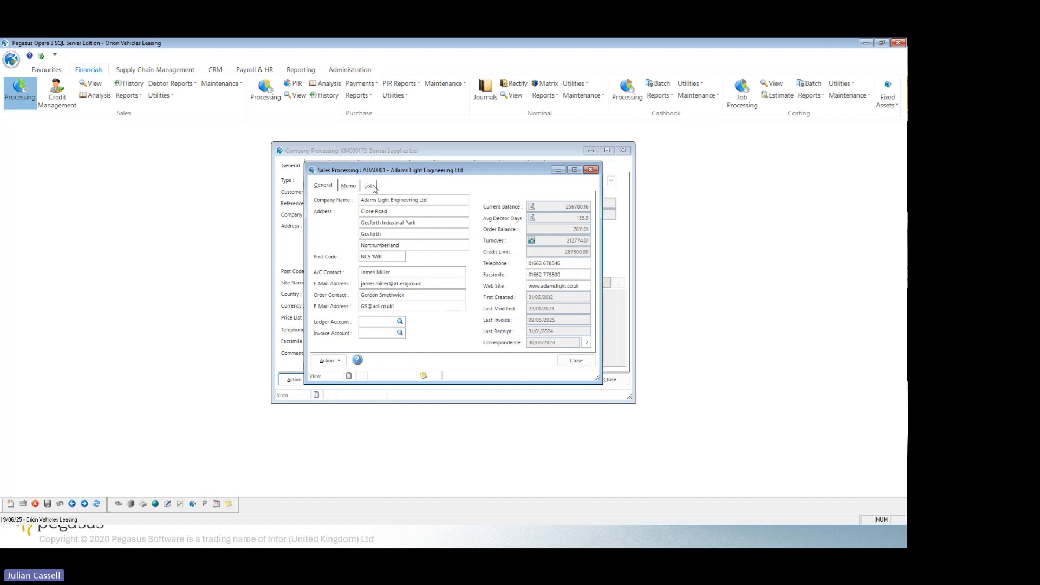
left_click(371, 187)
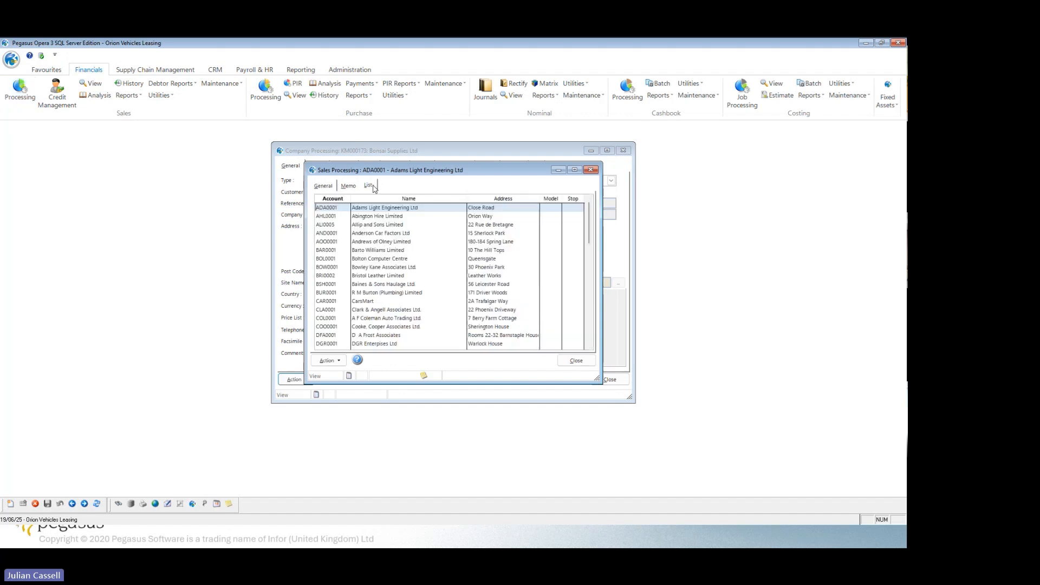
left_click(119, 504)
type("bor")
type("s")
key("Return")
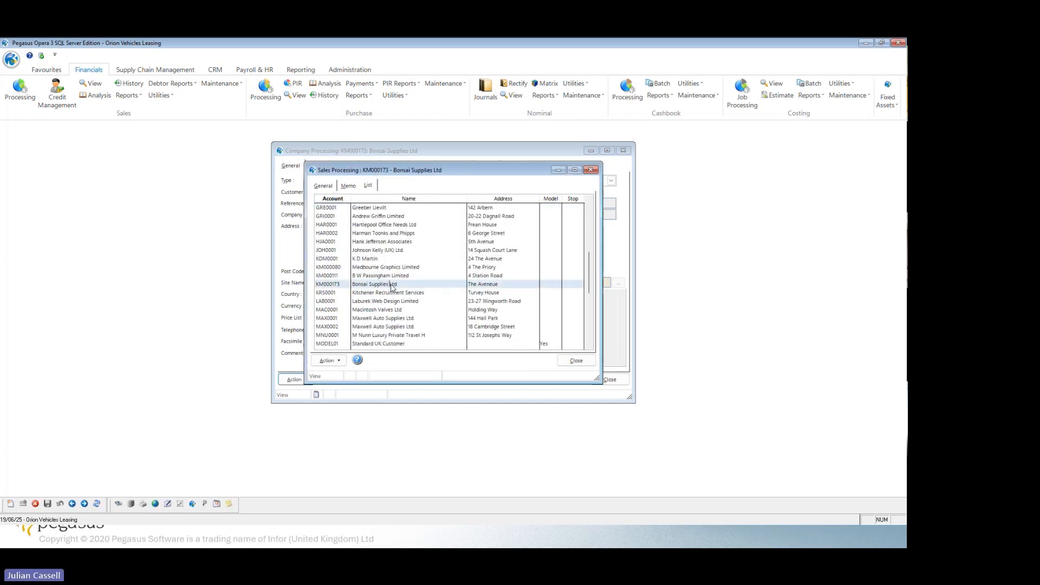
Review the sales ledger account's general details and close Sales Processing.
left_click(323, 185)
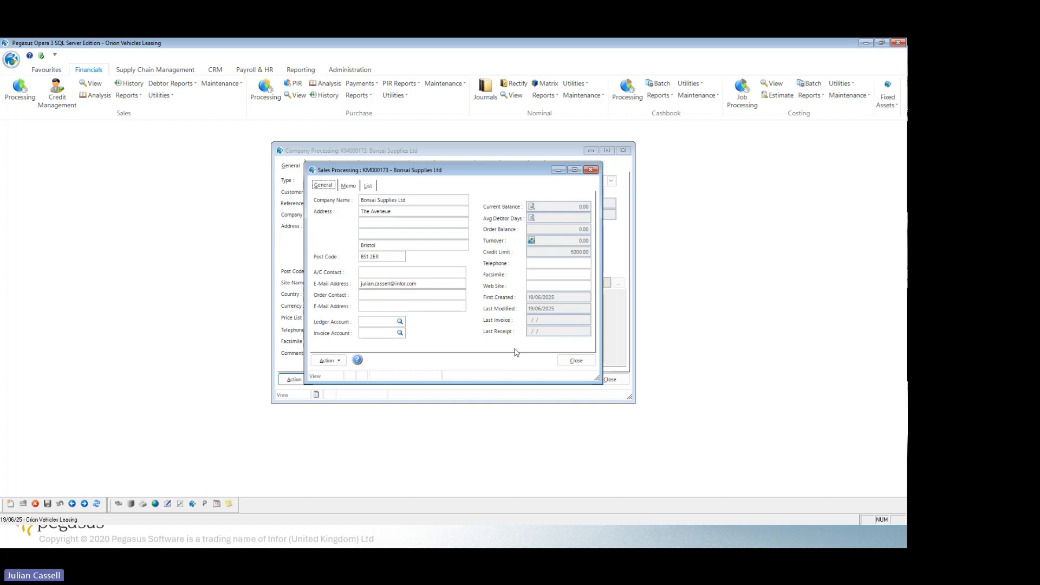
left_click(583, 363)
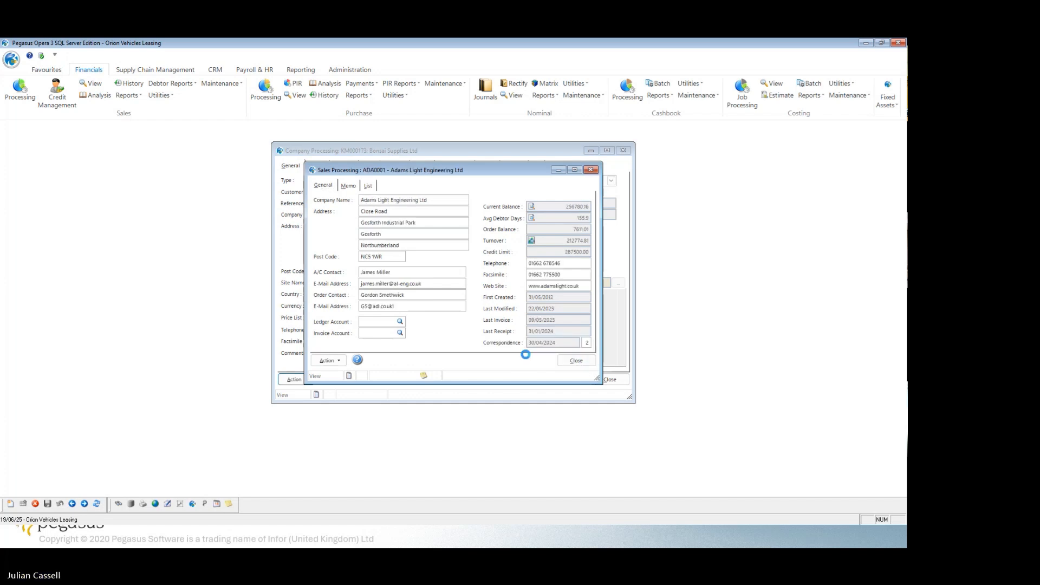
left_click(580, 363)
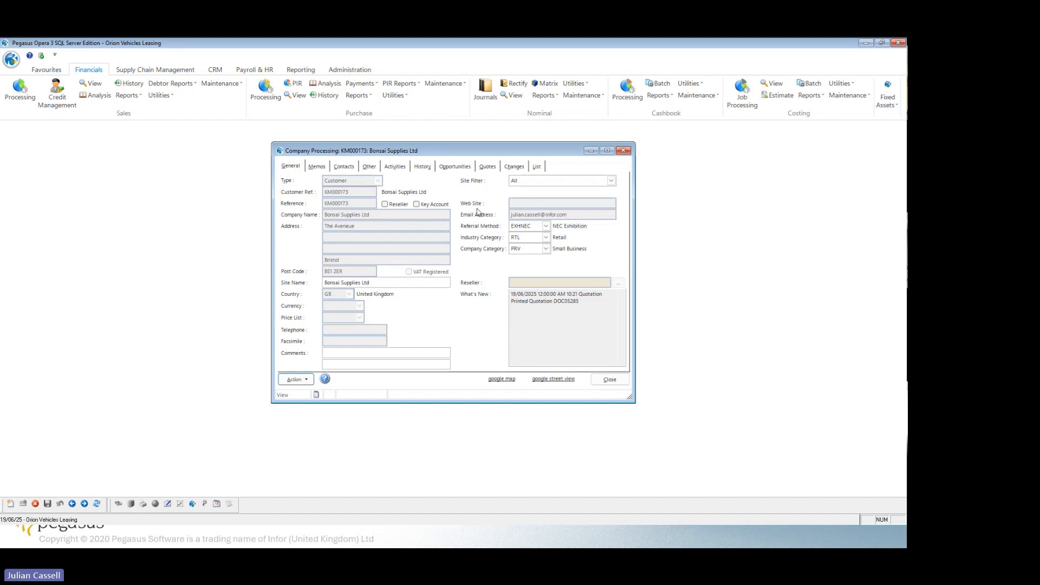
Show the activities recorded for Bonsai Supplies Ltd in Company Processing.
left_click(390, 167)
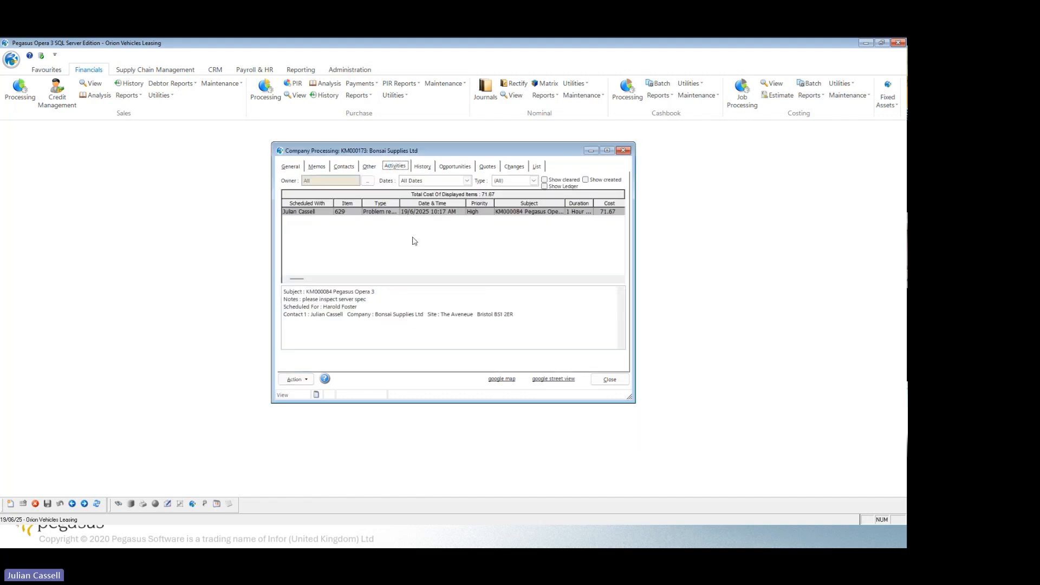
left_click(415, 241)
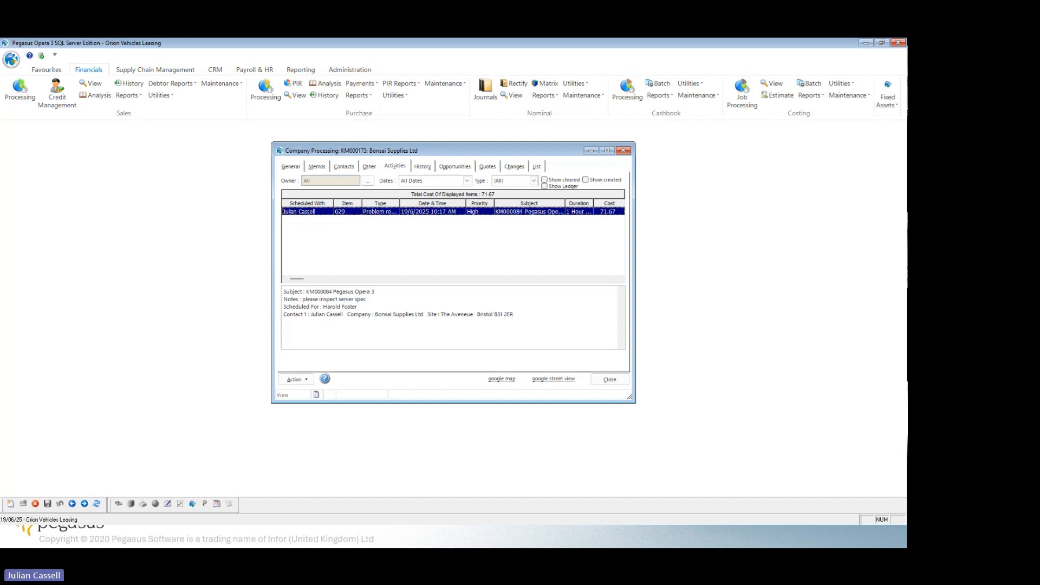
left_click(10, 504)
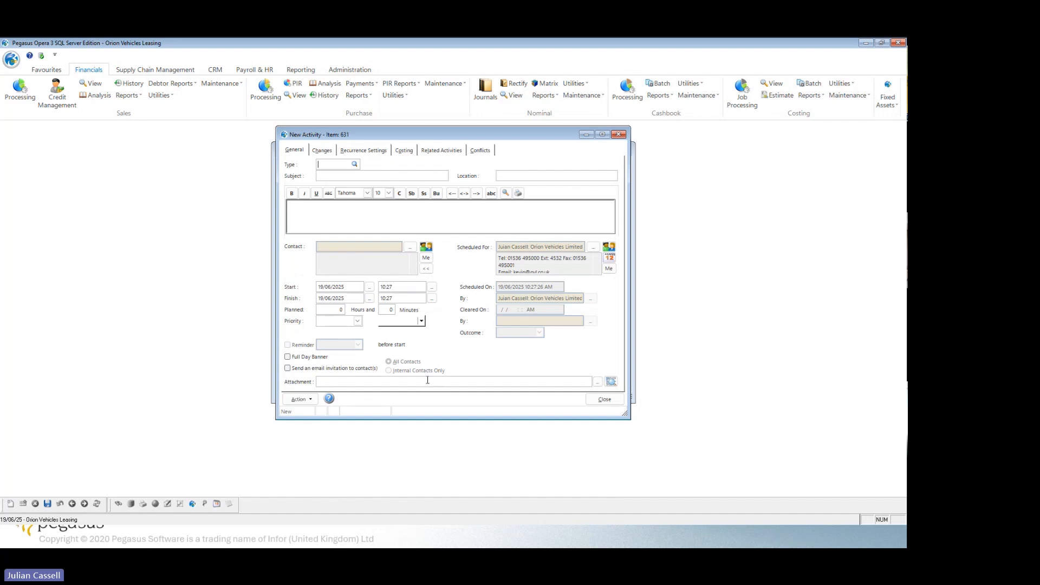
left_click(608, 400)
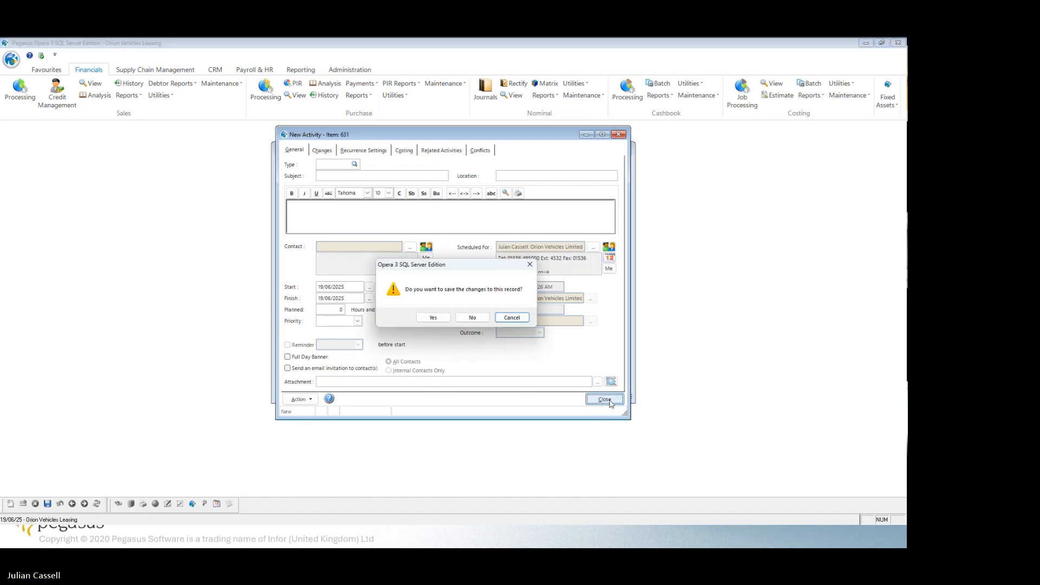
left_click(433, 318)
left_click(506, 319)
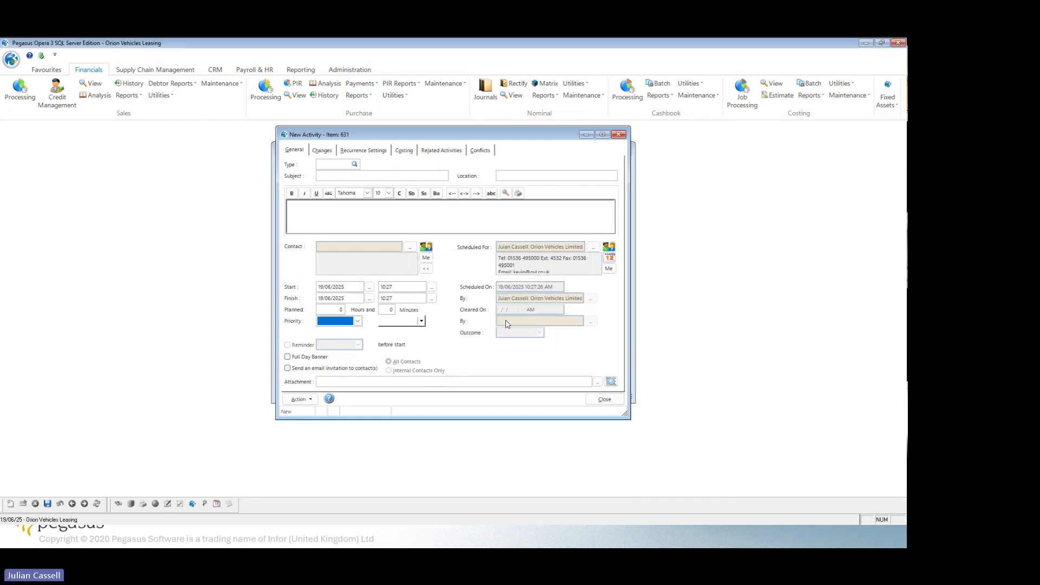
left_click(598, 396)
left_click(479, 320)
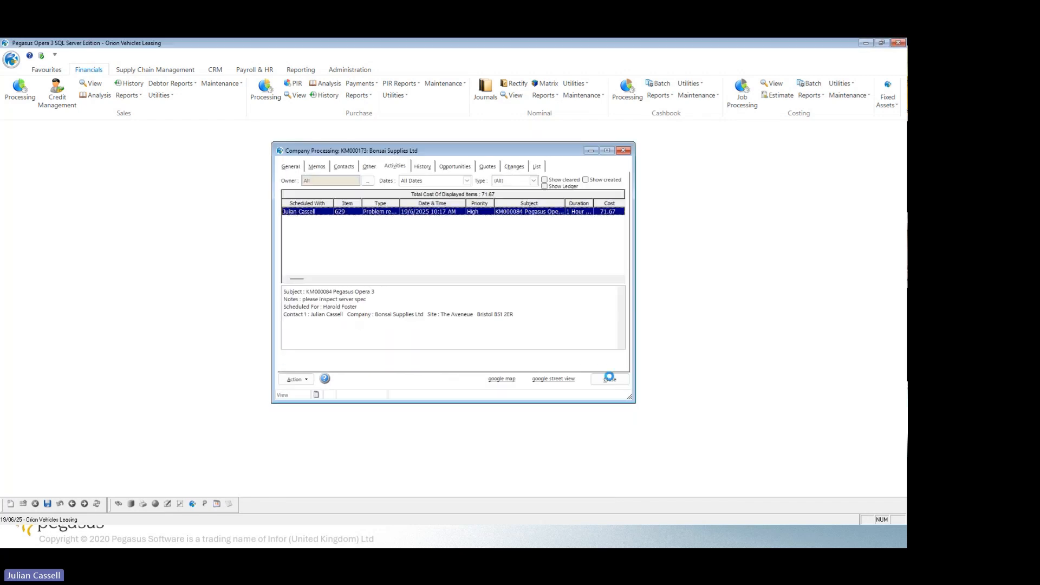
Close Company Processing and open the Bonsai Supplies Ltd contact in CRM Contacts Processing.
left_click(606, 374)
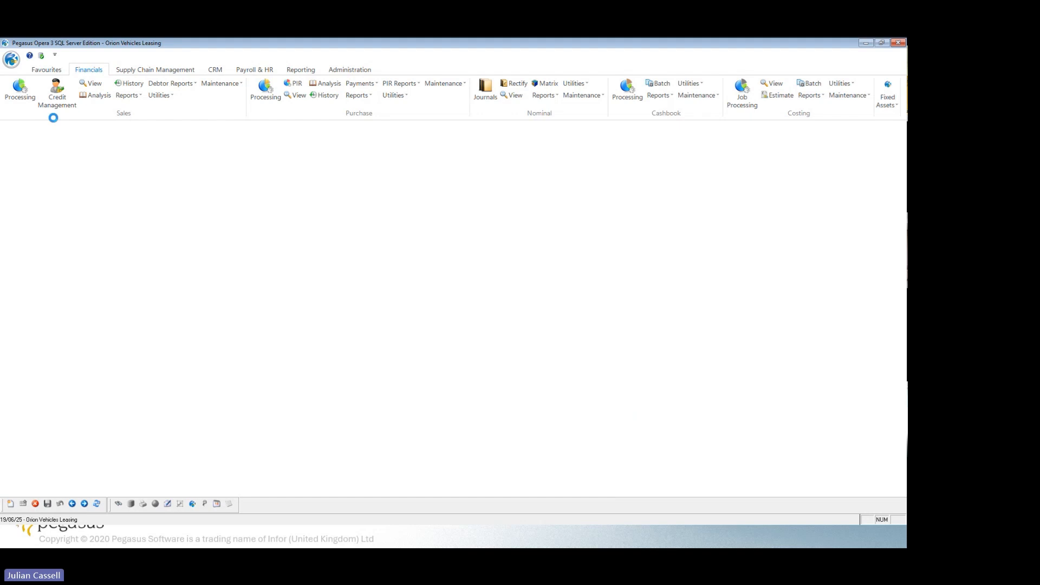
left_click(219, 71)
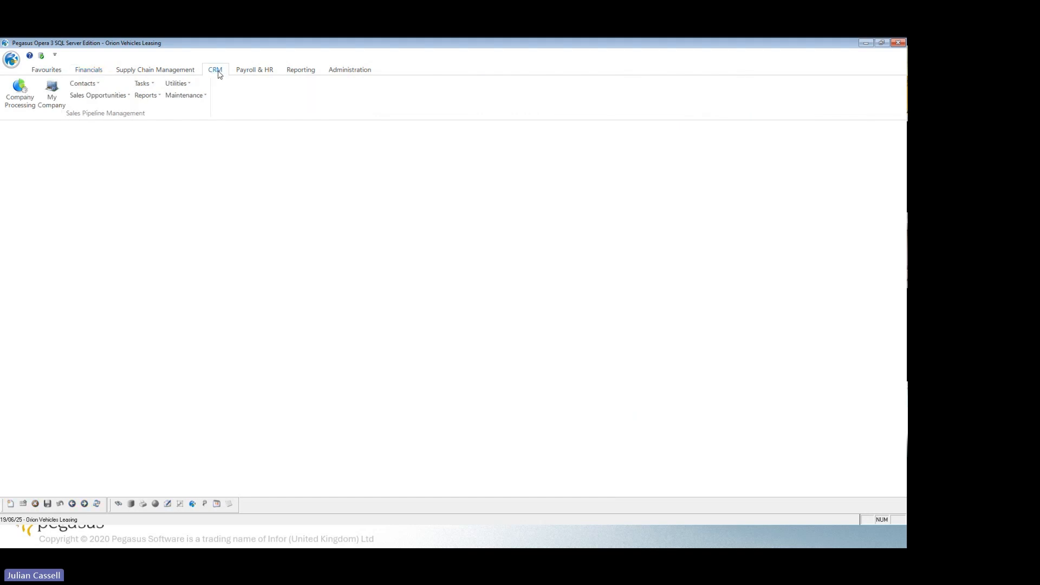
left_click(90, 88)
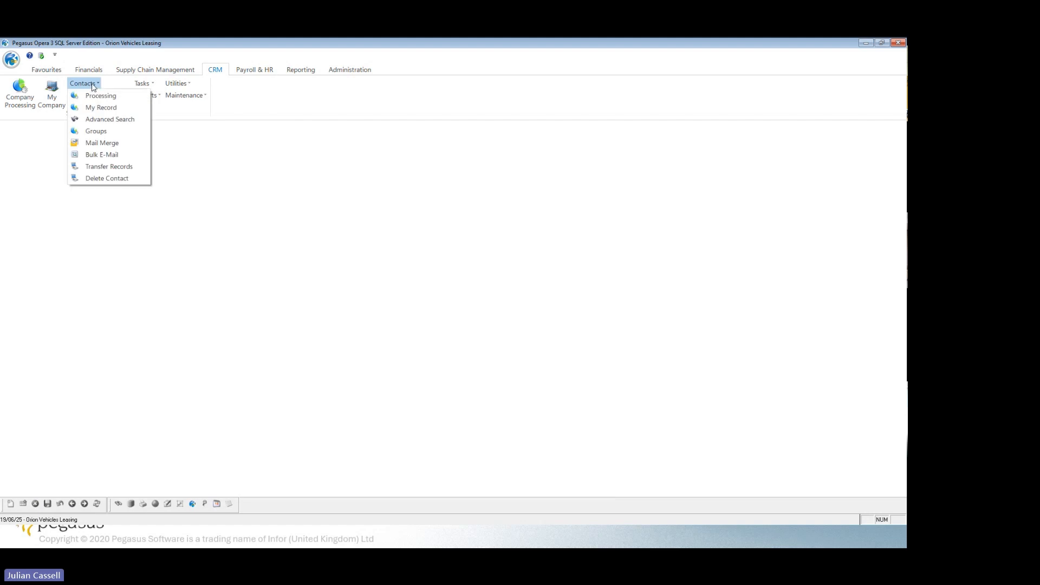
left_click(106, 98)
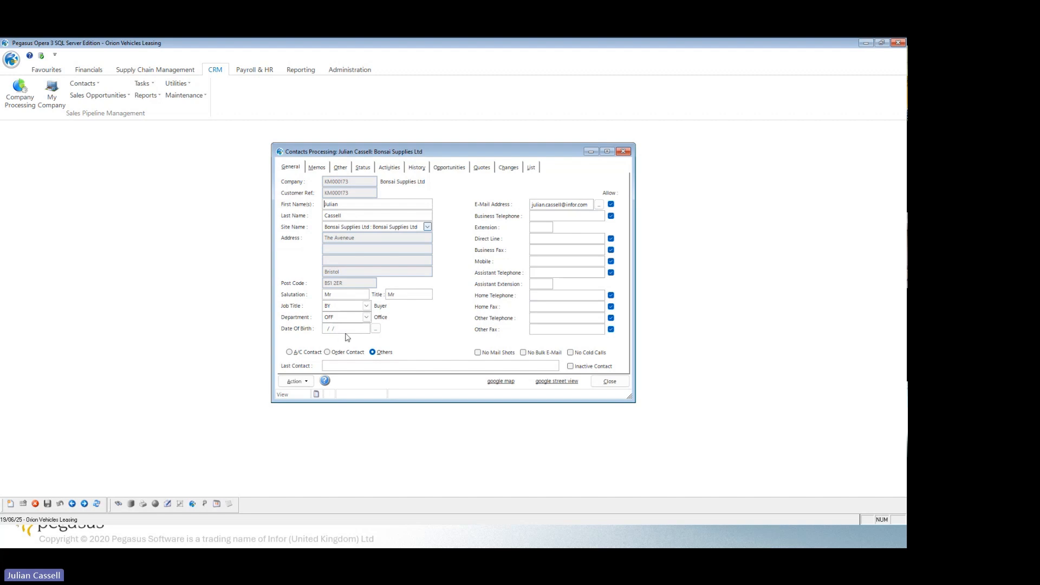
Examine the attribute options available in the contact's other details without assigning any.
left_click(341, 168)
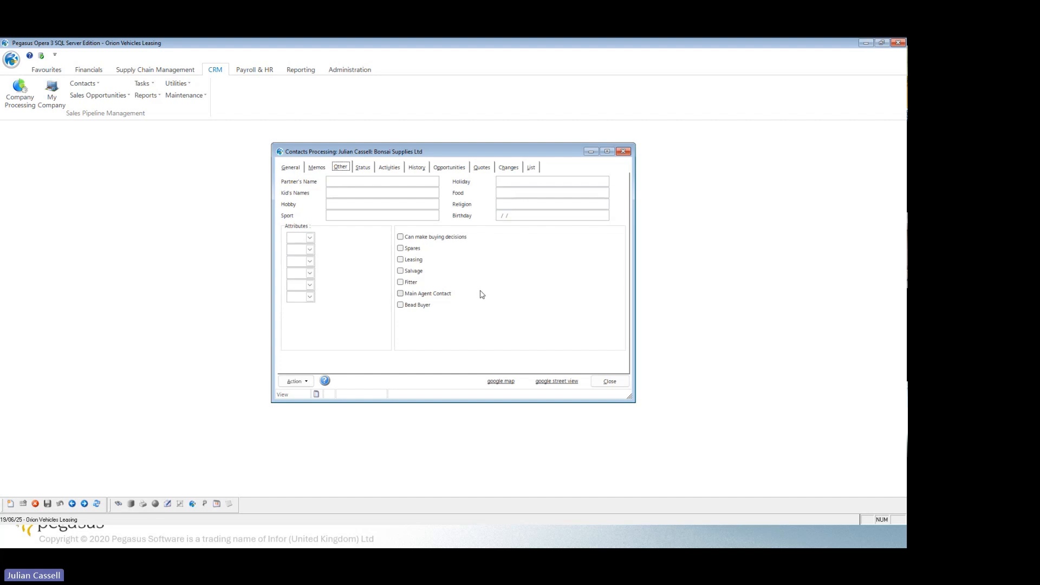
left_click(310, 238)
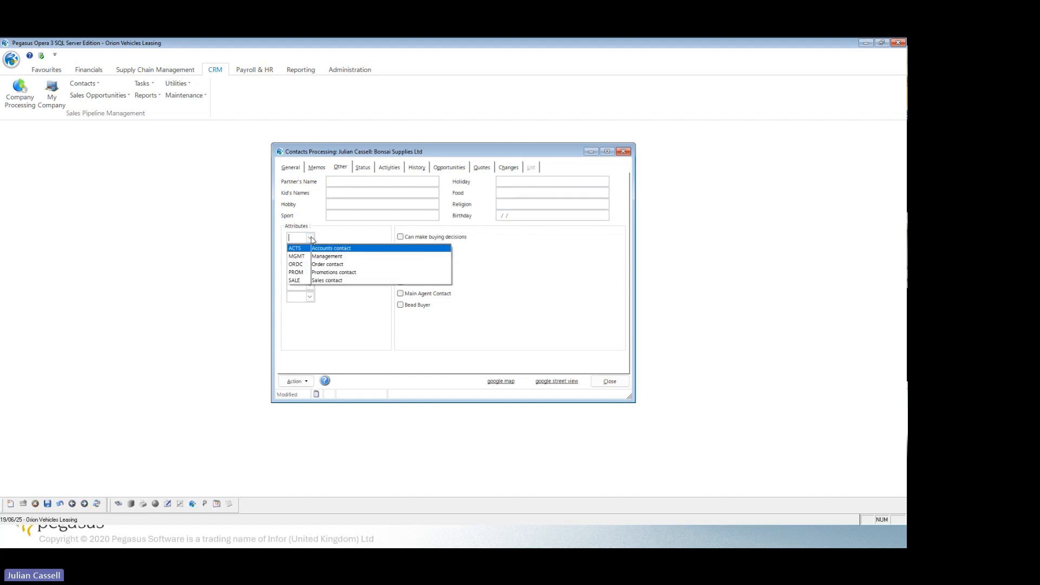
left_click(311, 239)
left_click(310, 249)
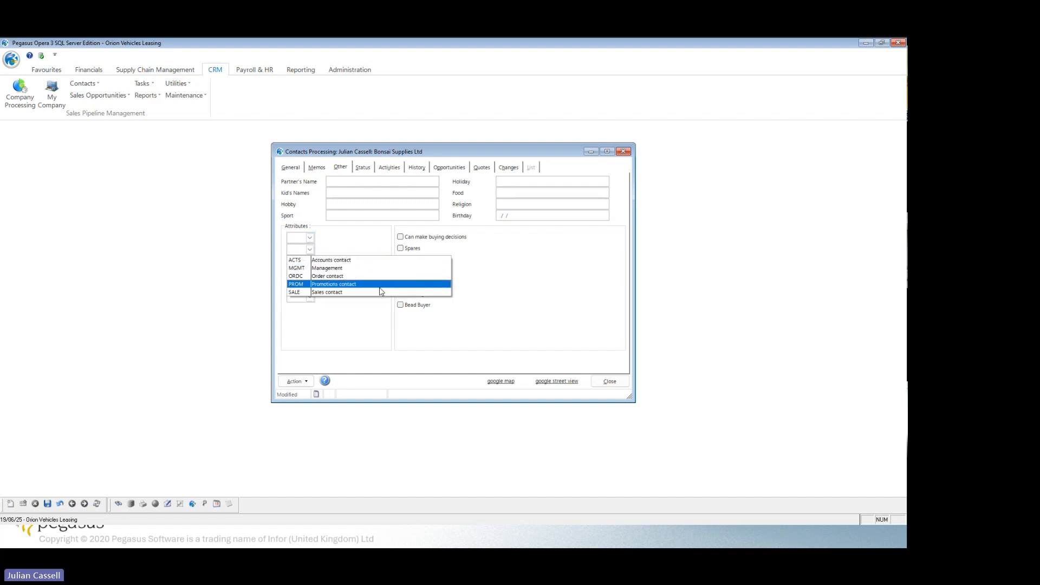
left_click(558, 308)
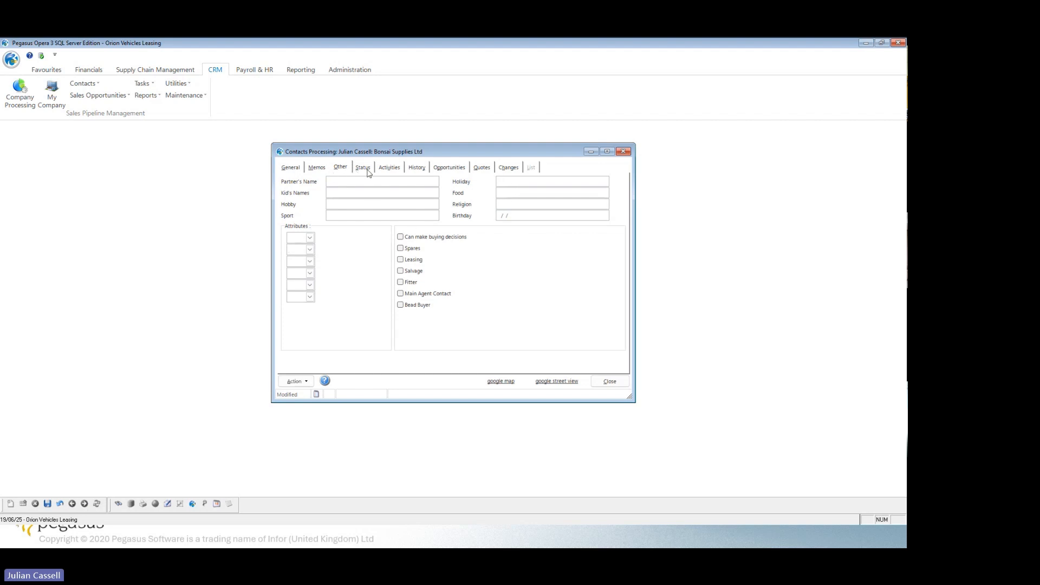
Review the Bonsai Supplies Ltd contact's activities, history and sales opportunities.
left_click(390, 168)
left_click(421, 167)
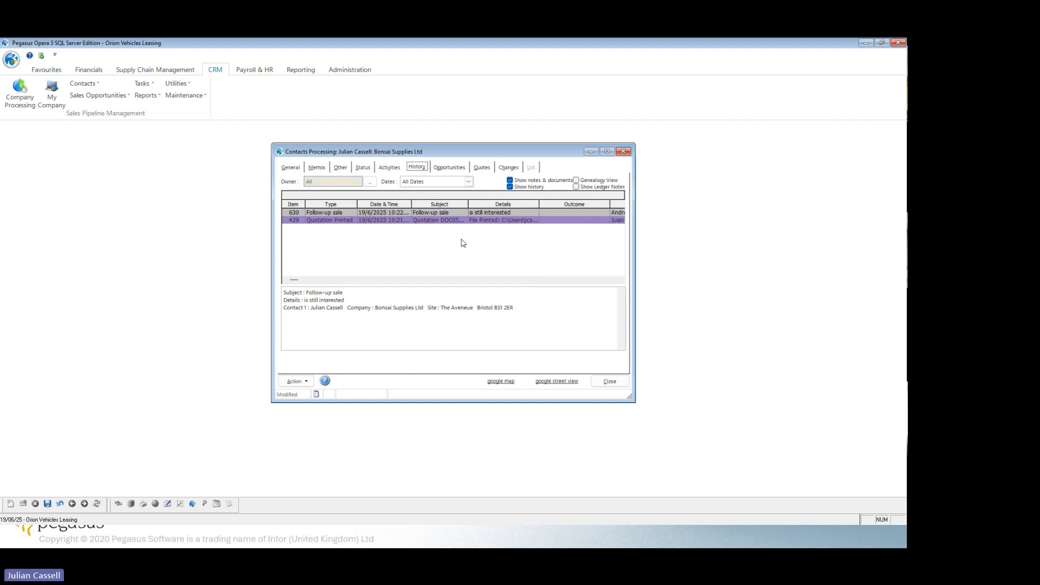
left_click(446, 168)
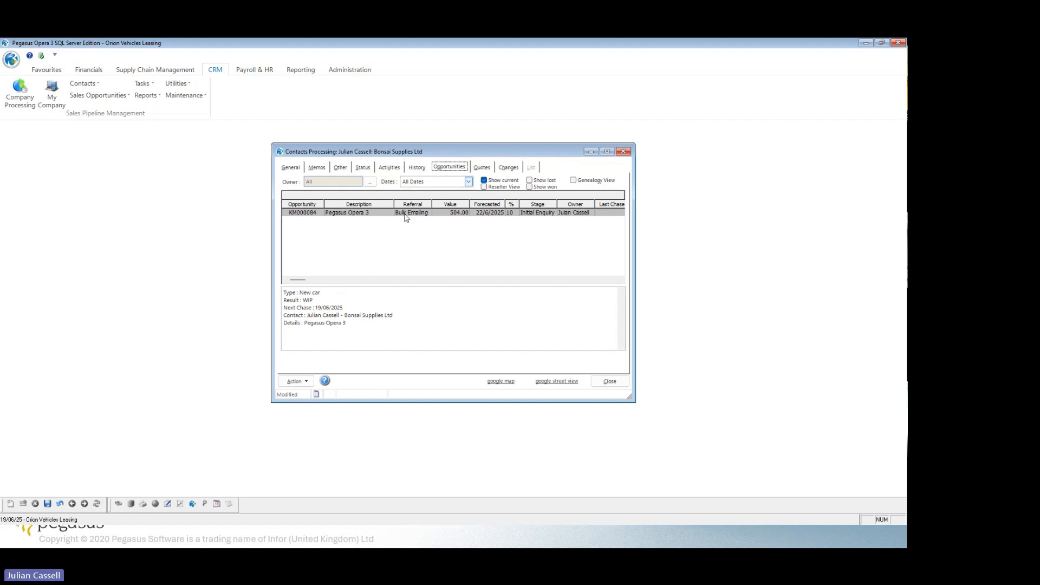
Mark the contact's Pegasus Opera 3 opportunity as Won with reason SUPGR (Upgrade Offer), then save and close both the opportunity and the contact record.
double_click(344, 214)
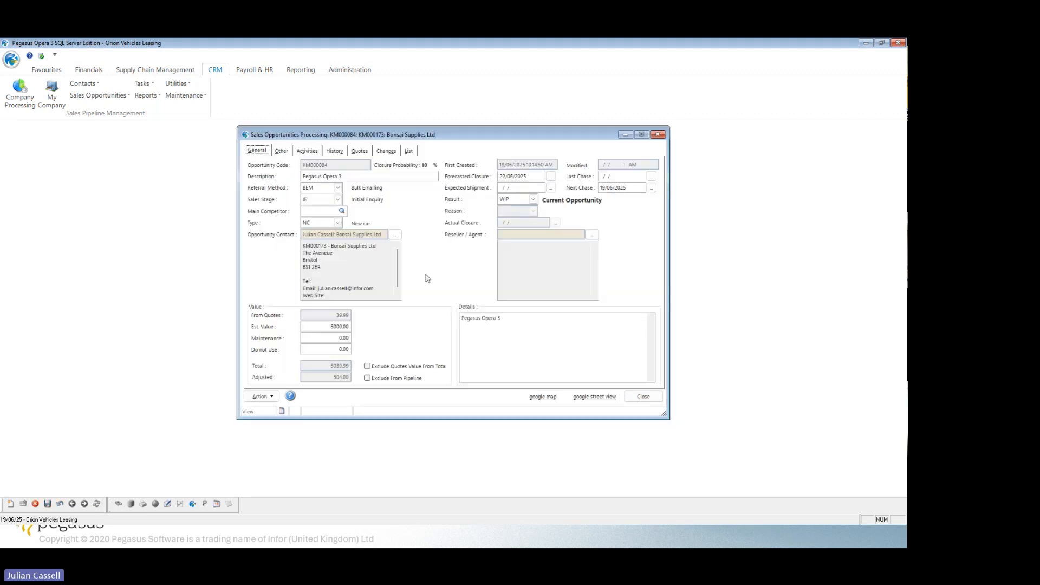
left_click(534, 199)
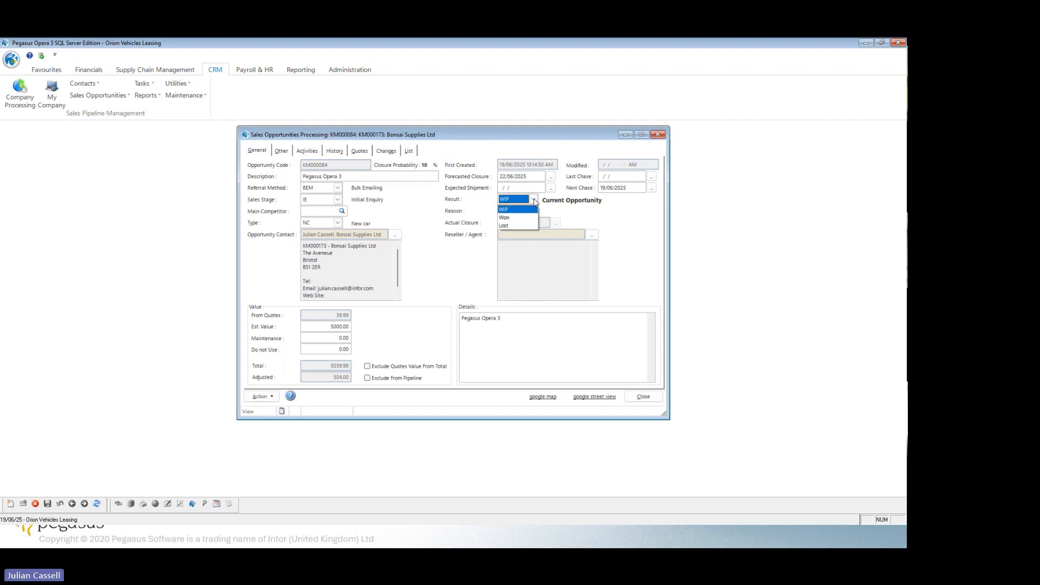
left_click(510, 218)
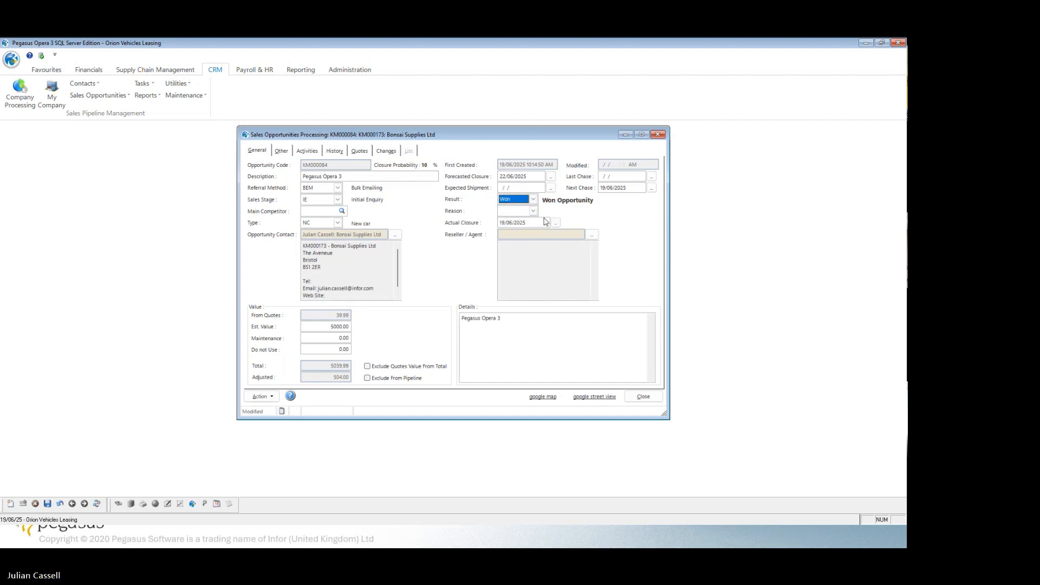
left_click(533, 211)
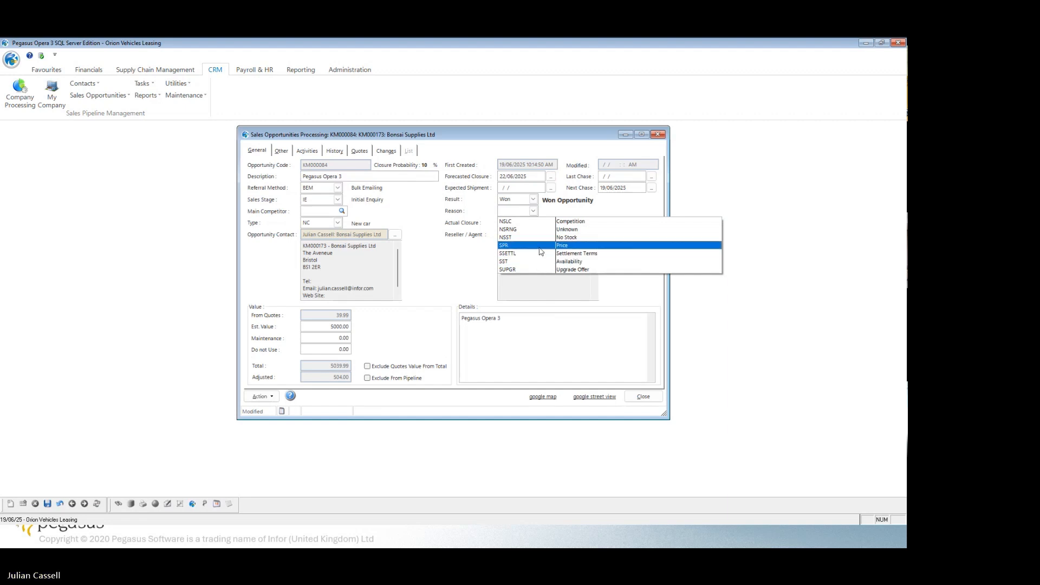
left_click(538, 269)
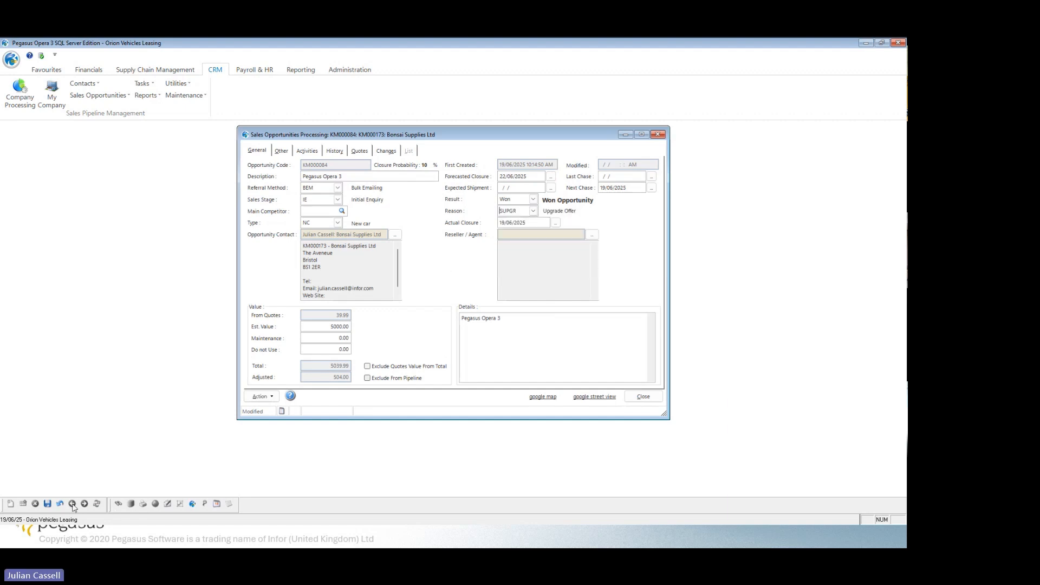
left_click(47, 503)
left_click(644, 397)
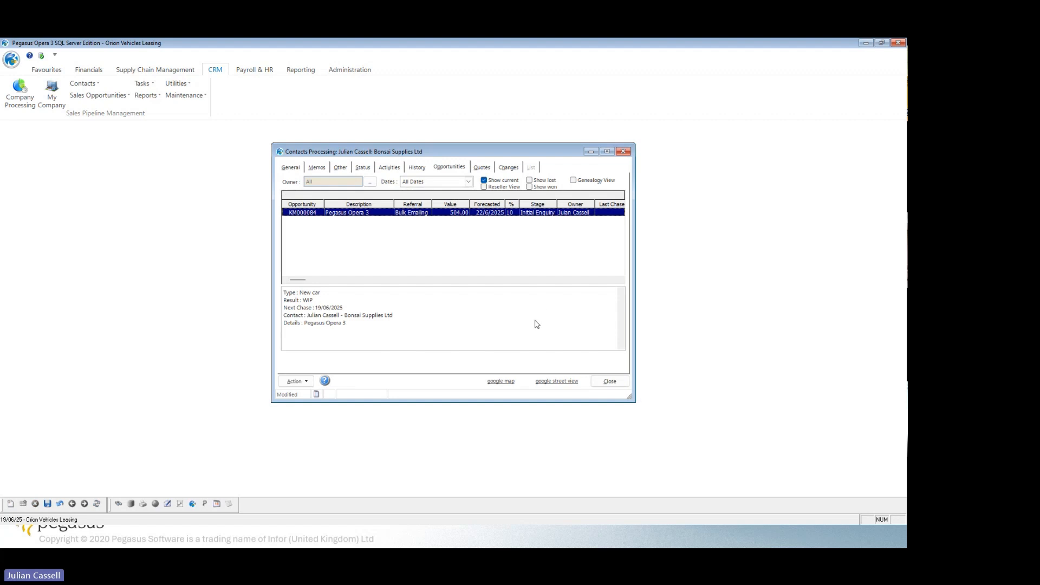
left_click(614, 384)
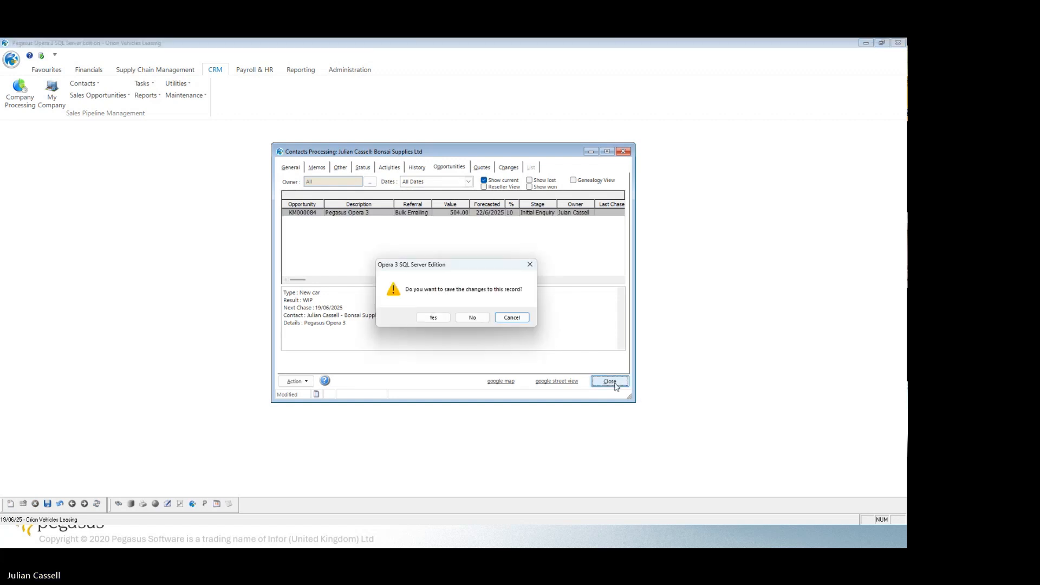
left_click(435, 319)
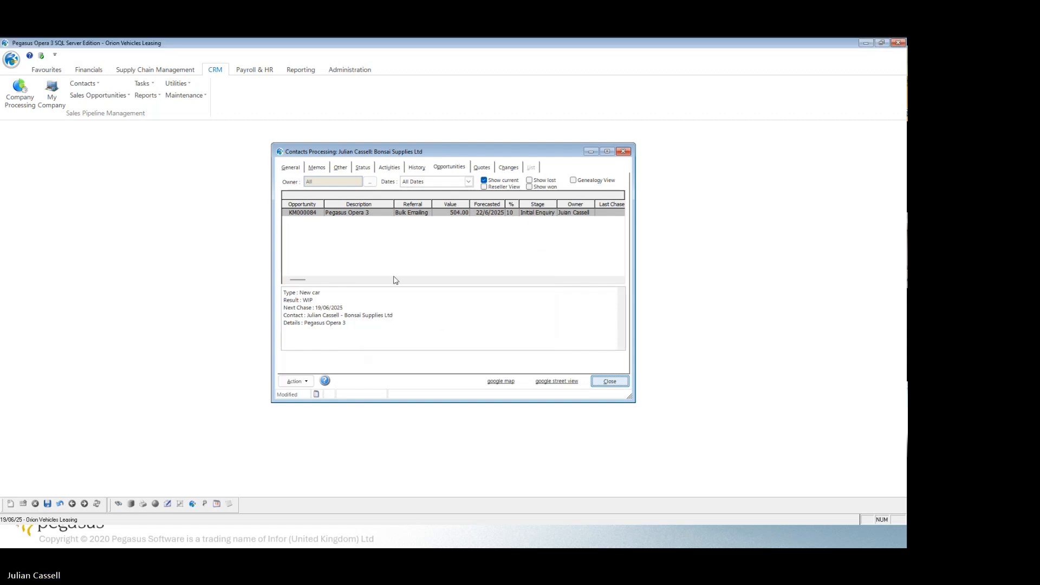
Review the general and other details of the Pegasus Opera 3 opportunity in Sales Opportunities Processing and close it.
left_click(103, 97)
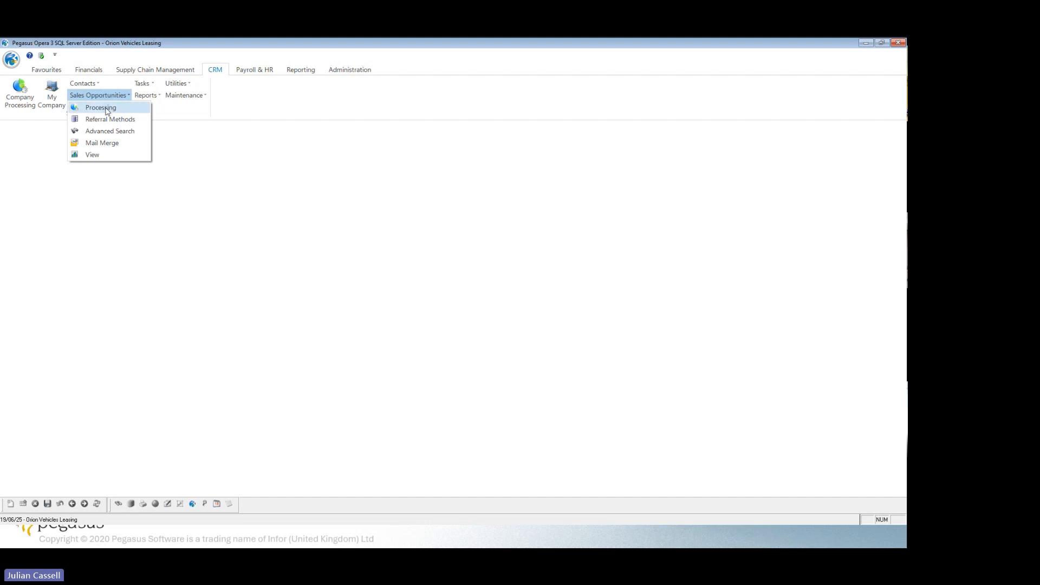
left_click(106, 111)
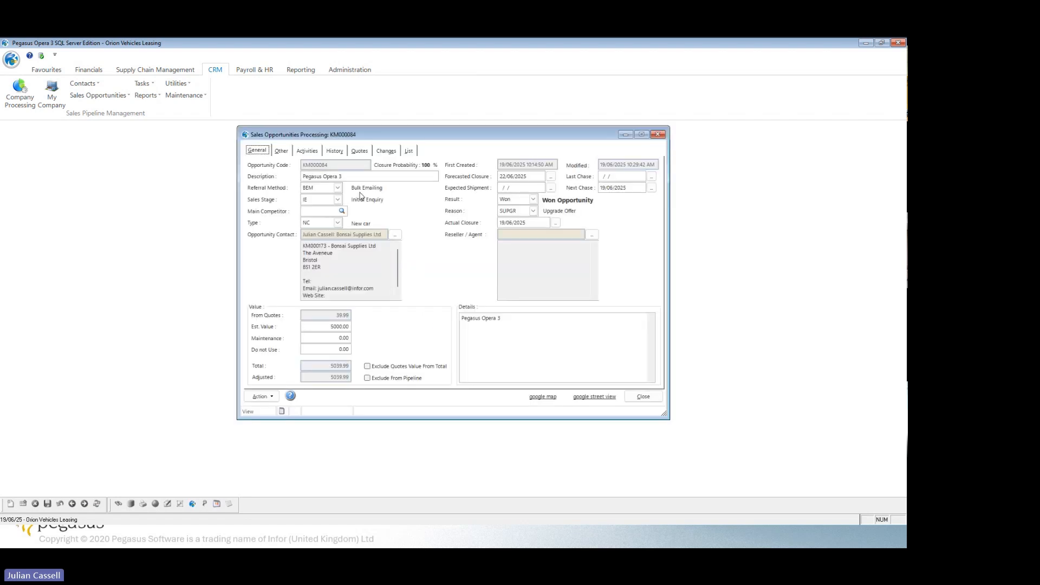
left_click(282, 150)
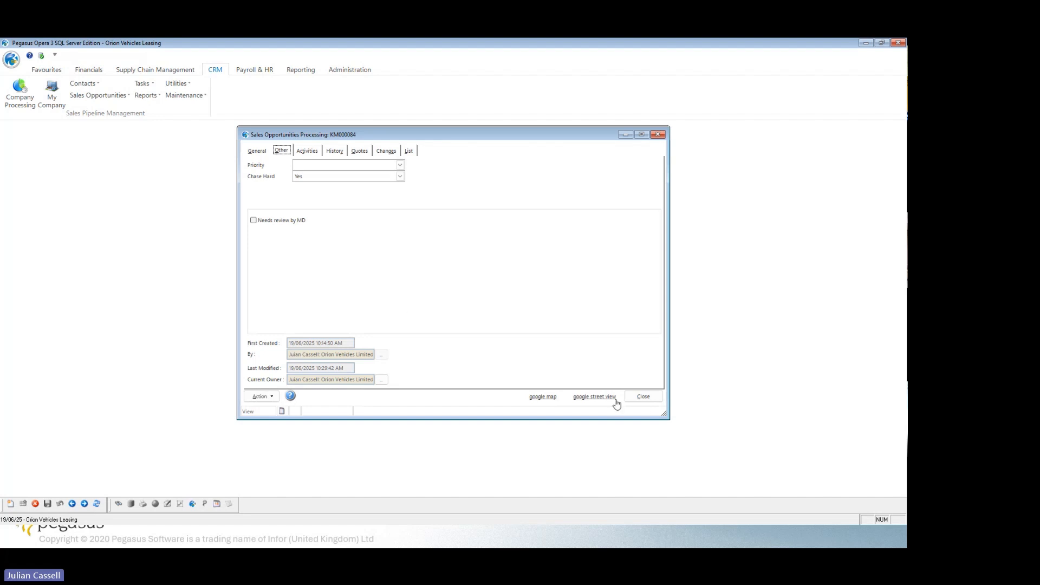
left_click(643, 397)
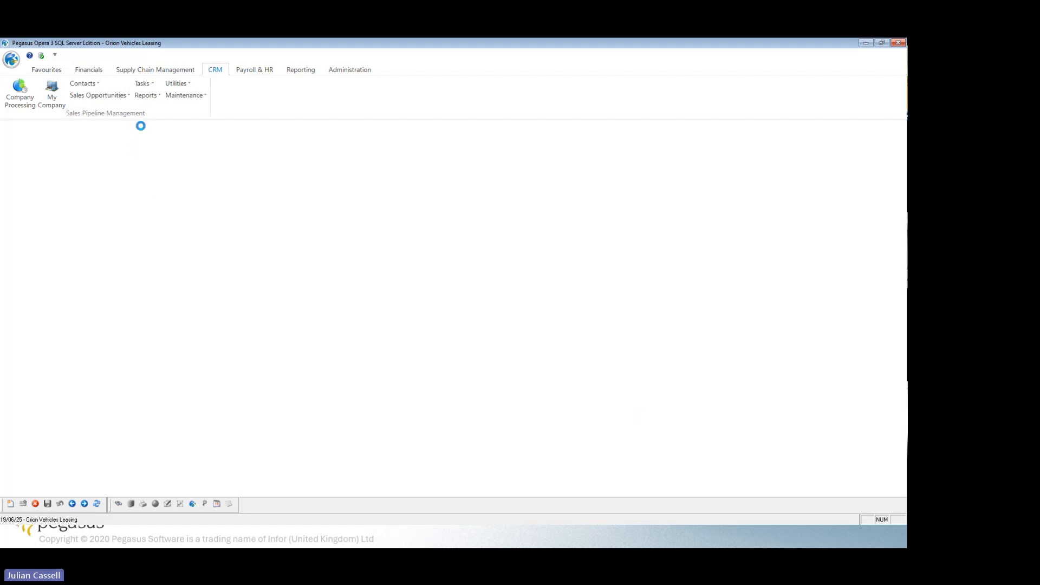
Examine the contact criteria available in Contact Advanced Search and close it without searching.
left_click(97, 85)
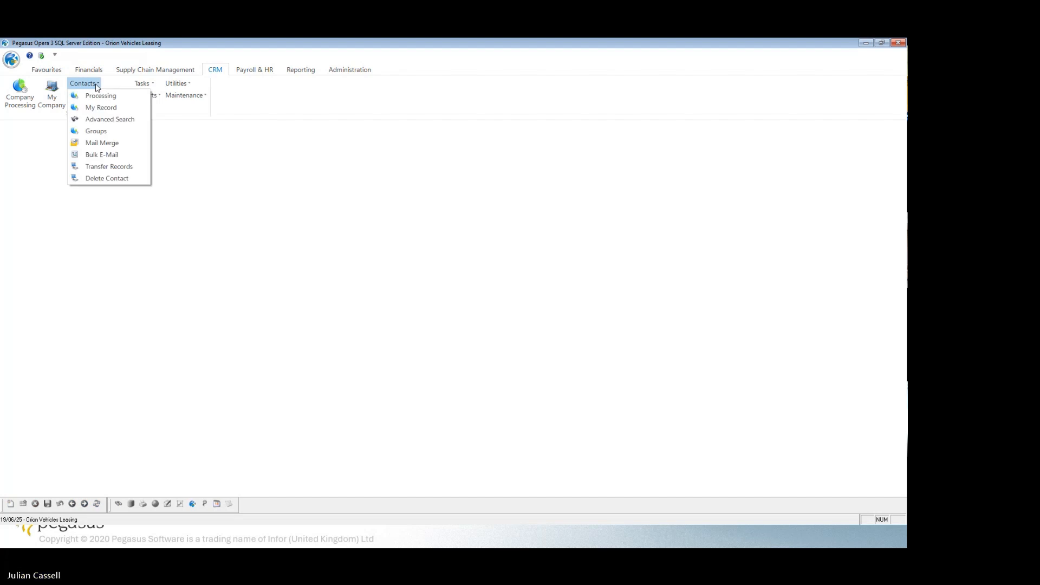
left_click(108, 119)
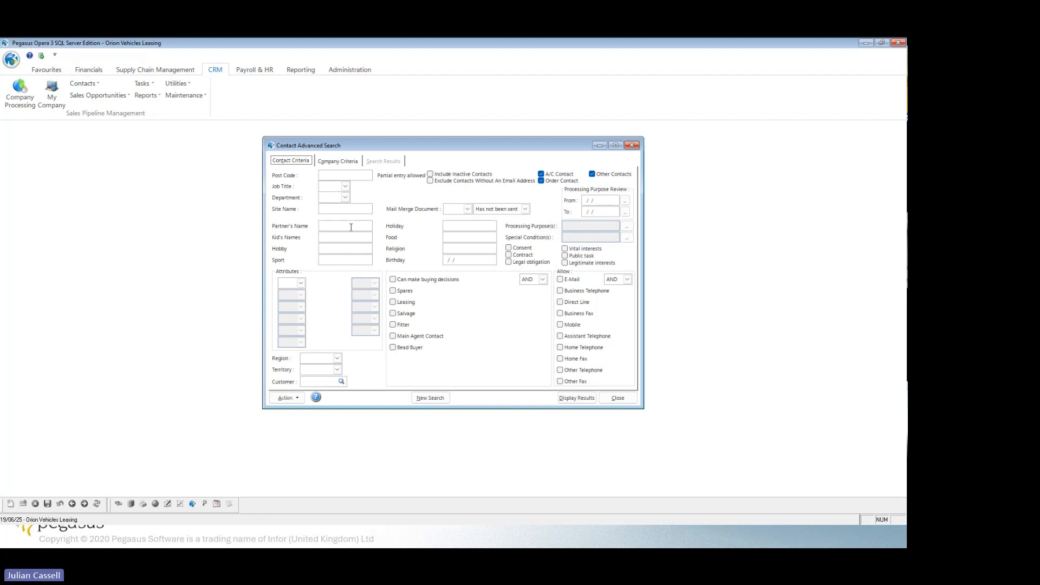
left_click(618, 399)
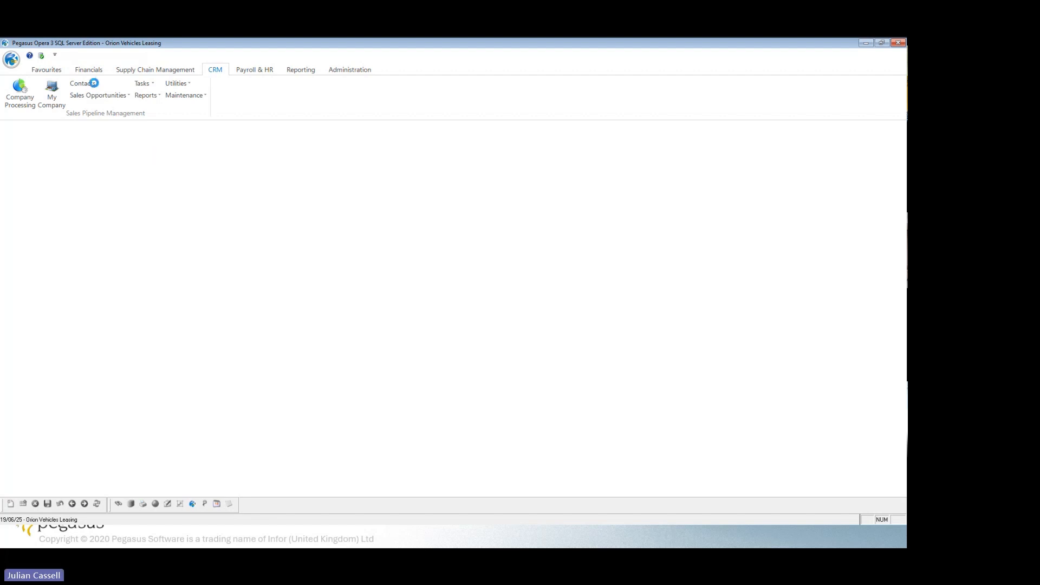
Search Contact Bulk E-Mail for contacts matching the partial post code BS.
left_click(89, 83)
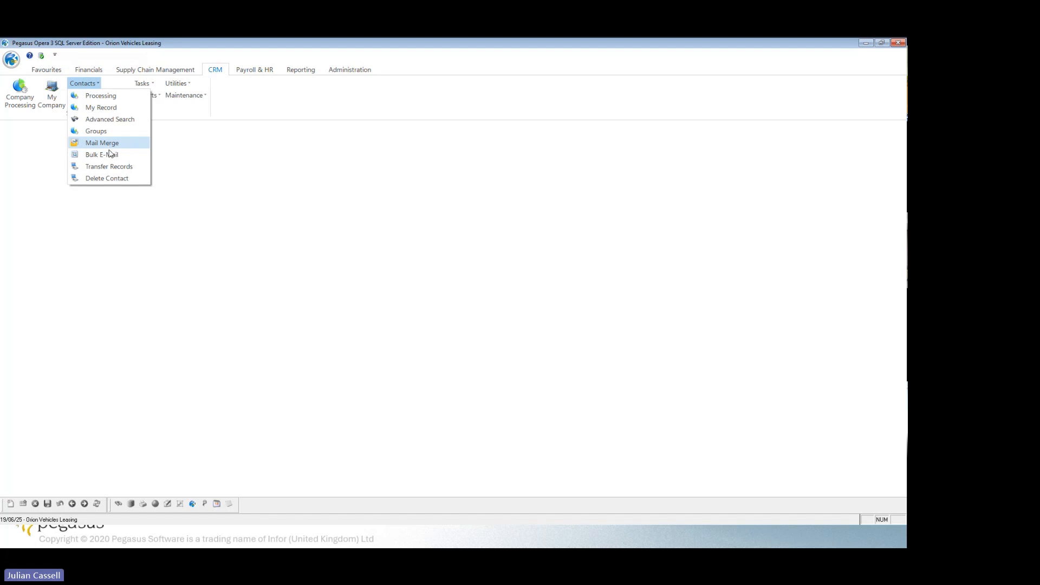
left_click(113, 156)
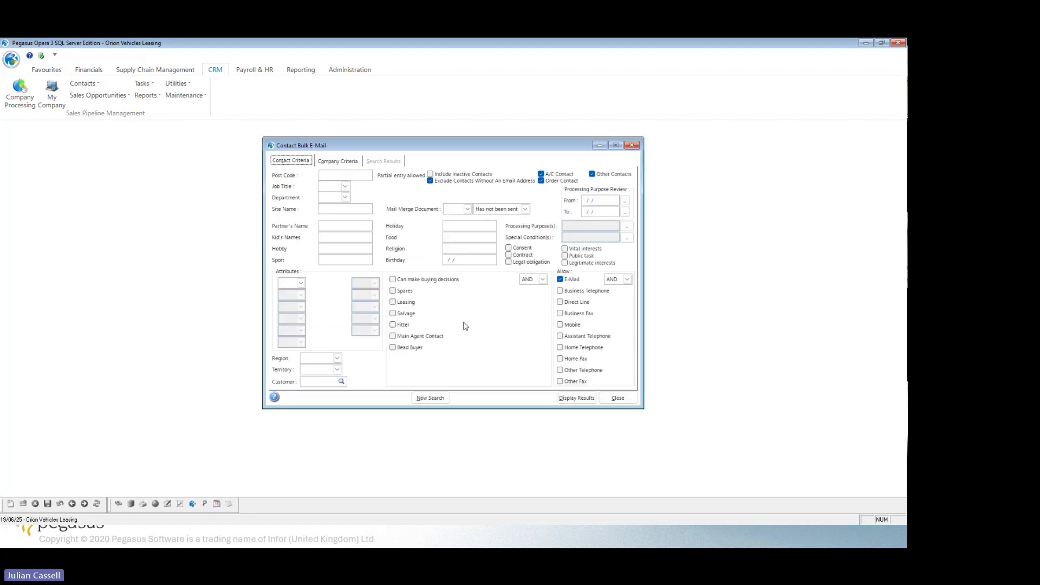
left_click(342, 175)
type("BS")
left_click(576, 398)
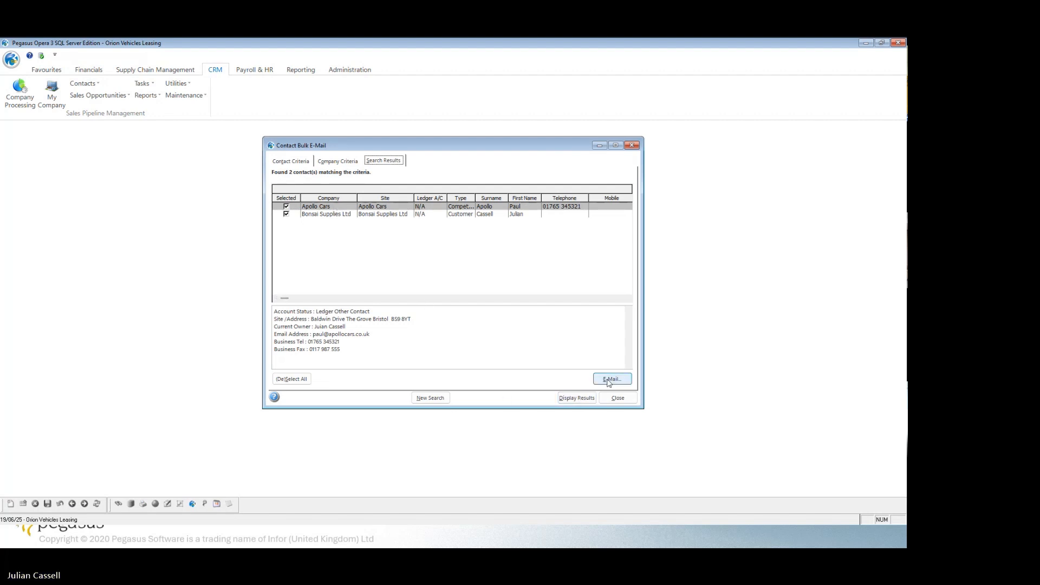
Preview the bulk e-mail for the selected contacts, cancel it without sending and close Contact Bulk E-Mail.
left_click(610, 379)
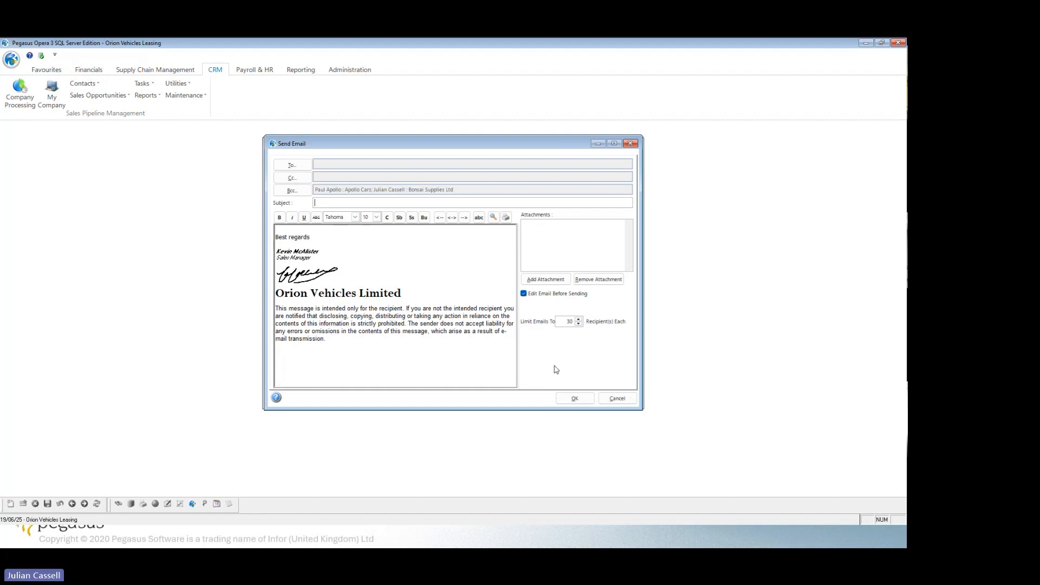
left_click(616, 399)
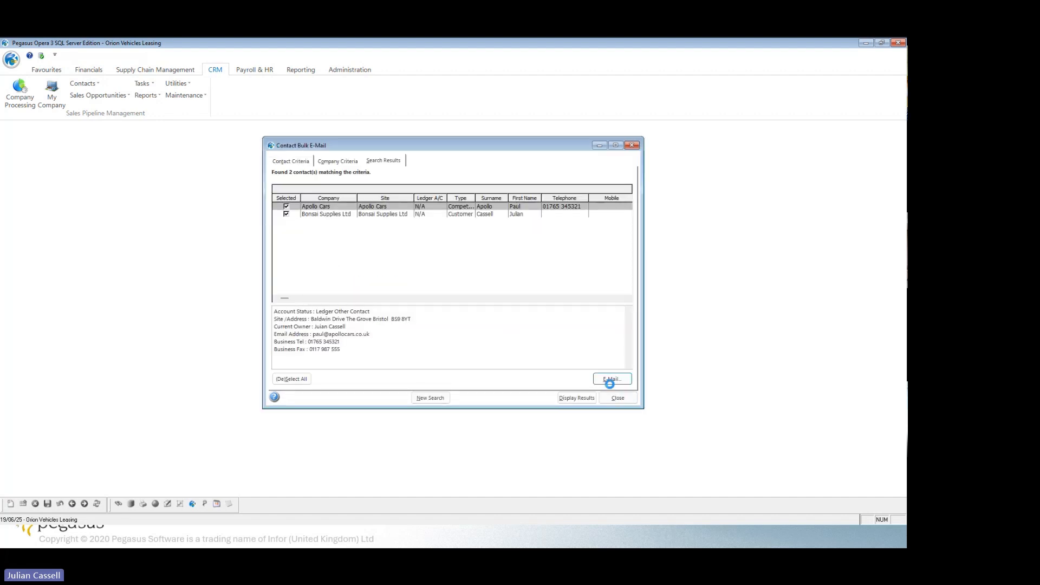
left_click(632, 145)
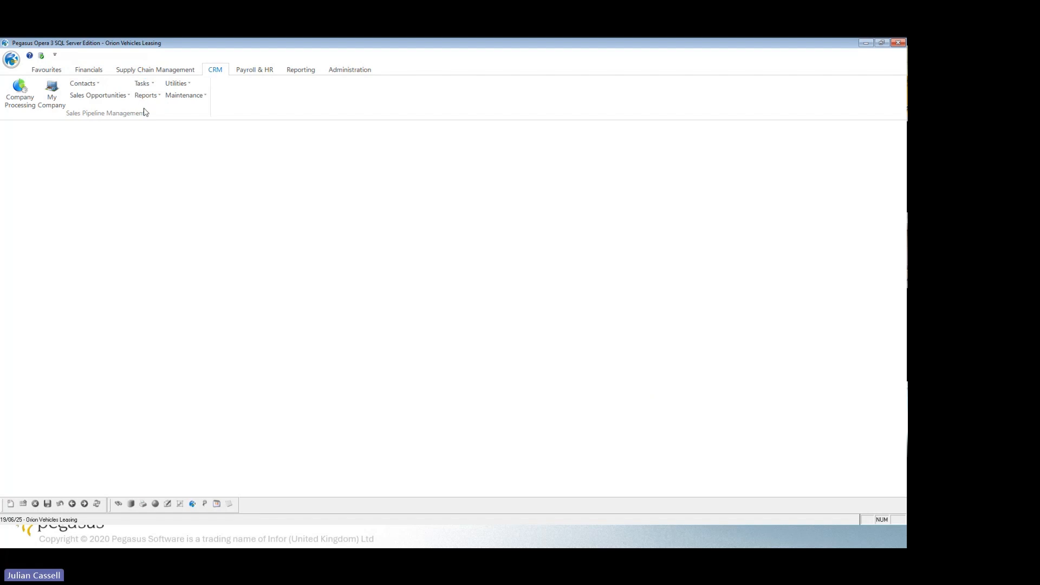
Examine the CRM utilities options and the full list of maintained activity types, and close Activity Types.
left_click(187, 84)
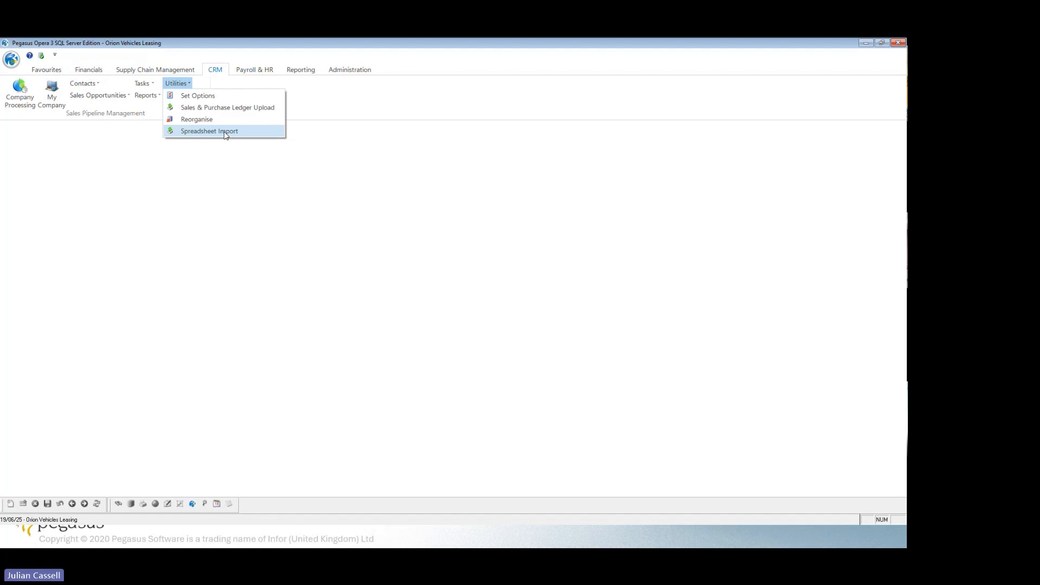
left_click(184, 207)
left_click(182, 97)
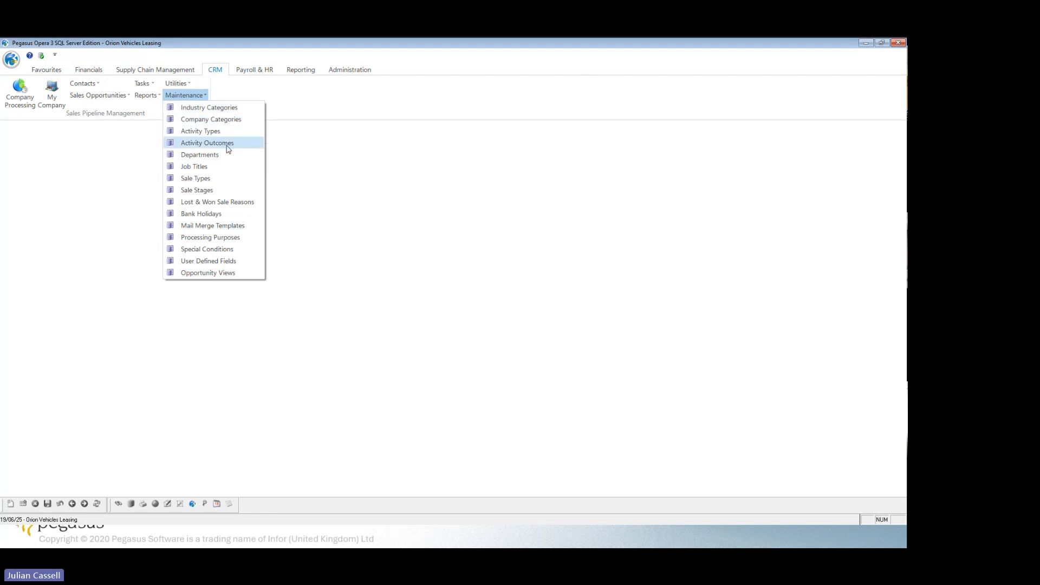
left_click(201, 133)
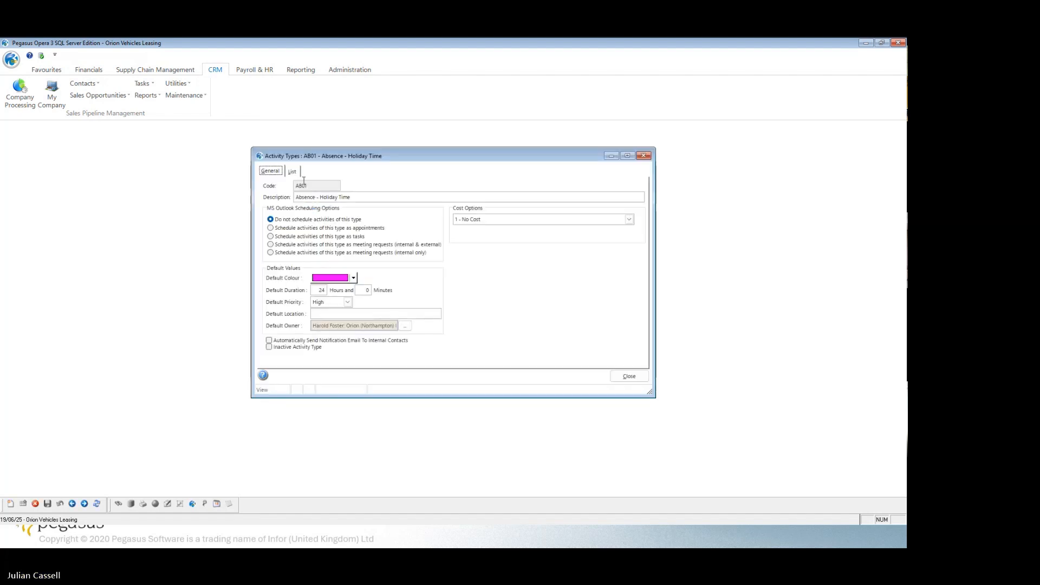
left_click(292, 172)
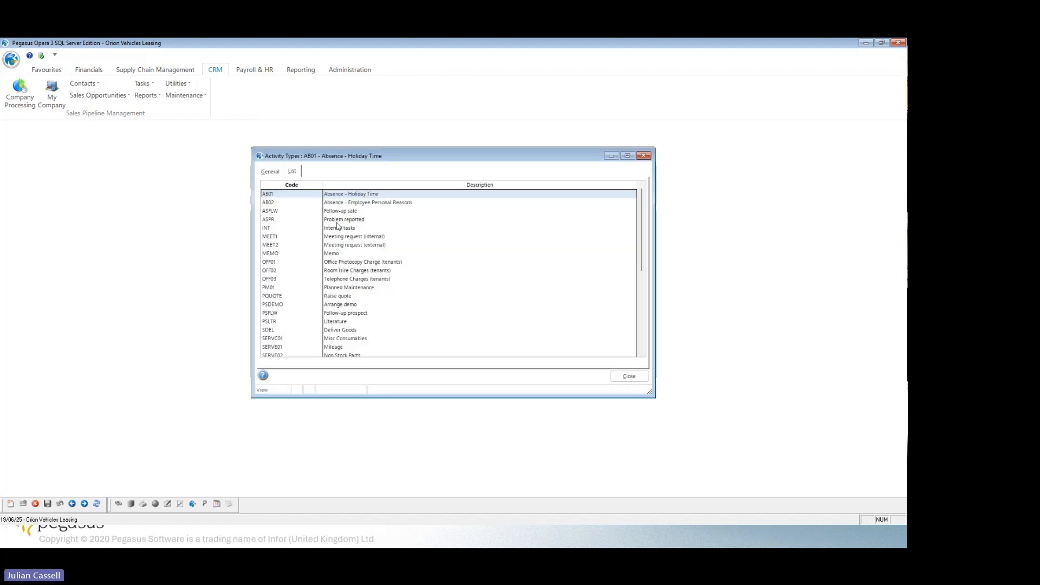
scroll(312, 263, "down", 10)
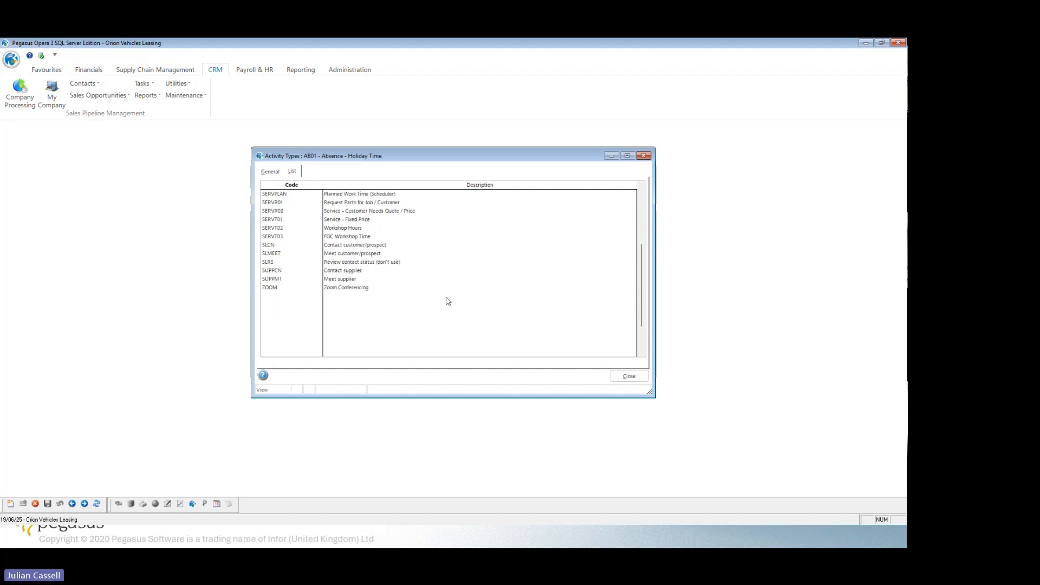
left_click(629, 376)
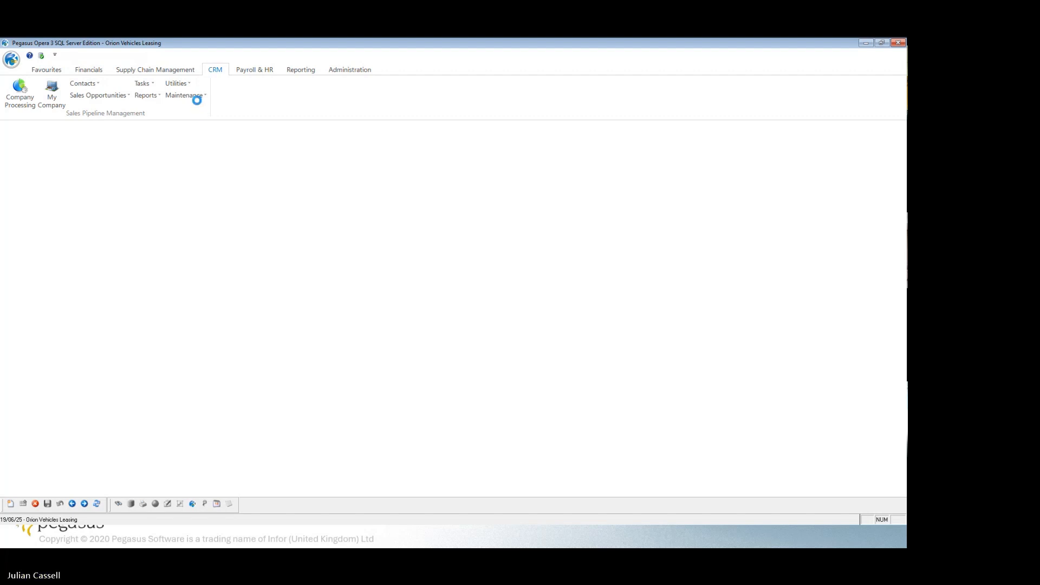
left_click(199, 98)
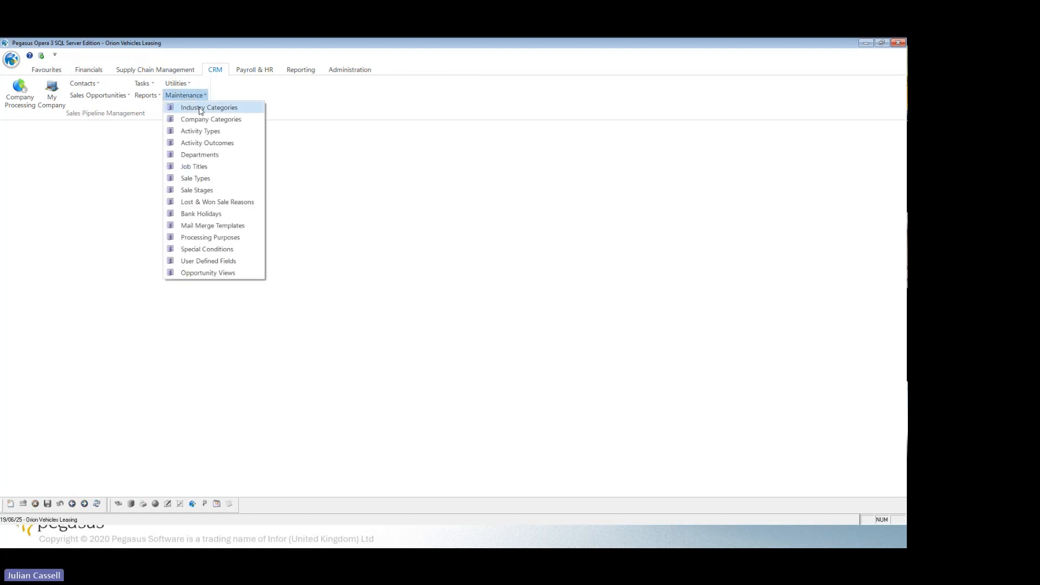
left_click(124, 180)
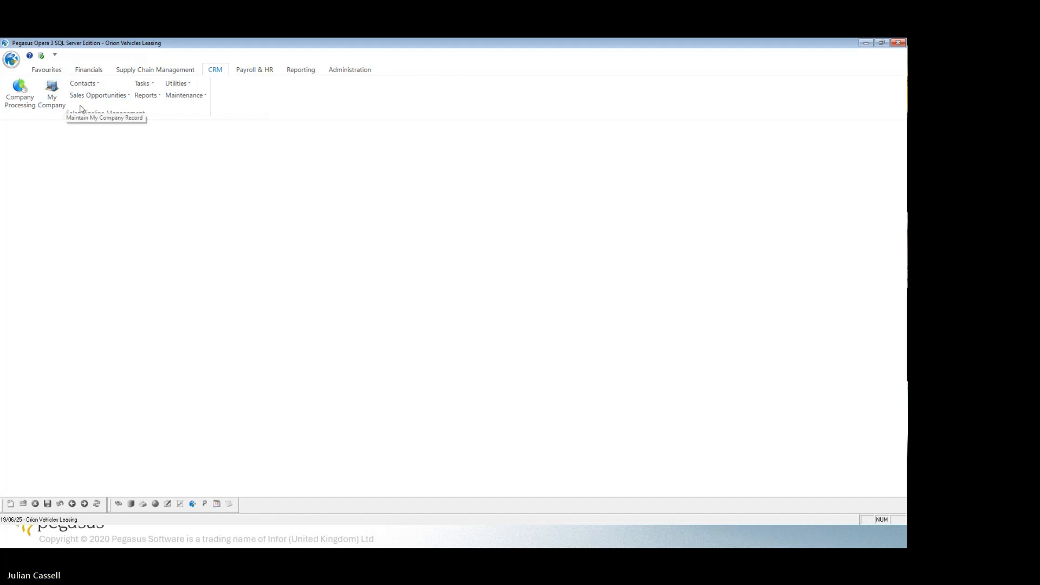
left_click(143, 86)
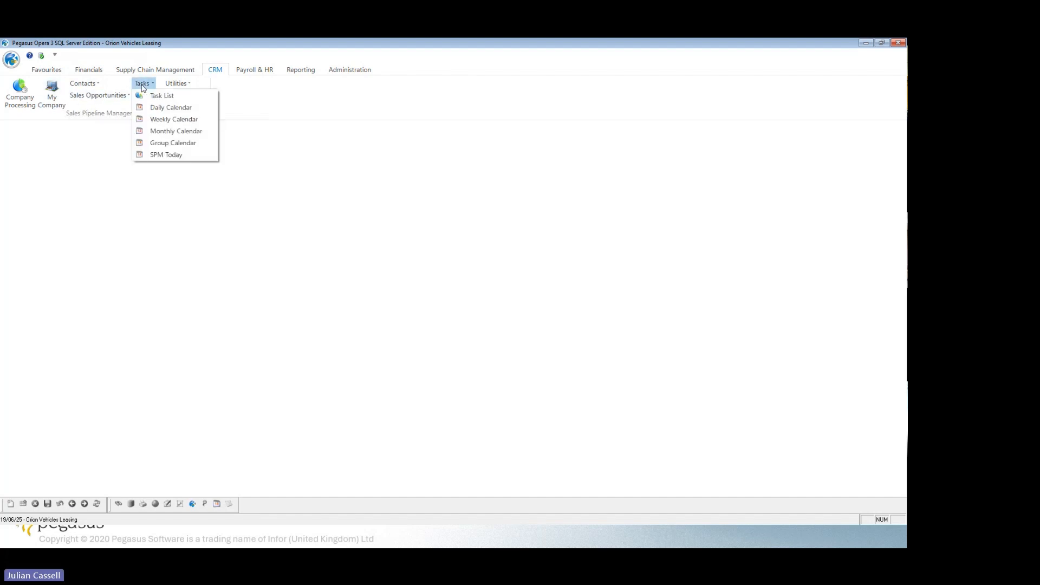
left_click(91, 162)
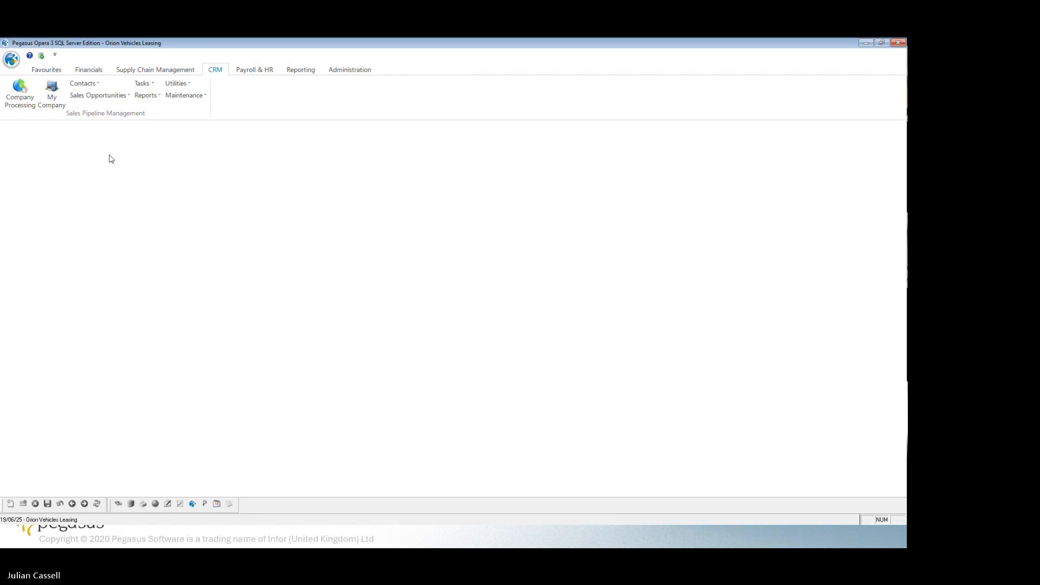
Open Adams Light Engineering Ltd in Company Processing, view its account record and examine the other actions available for the company.
left_click(21, 103)
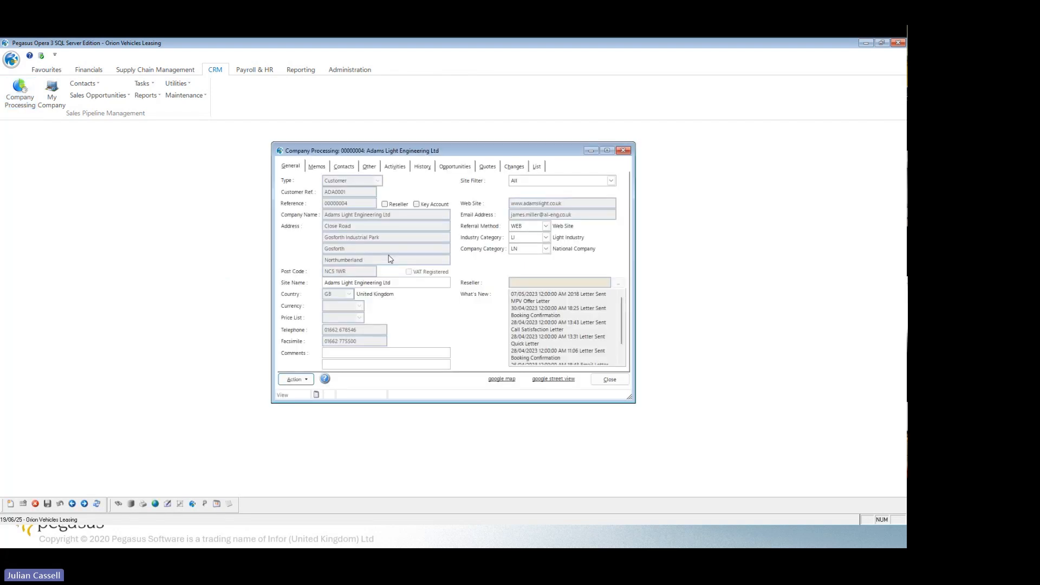
left_click(307, 380)
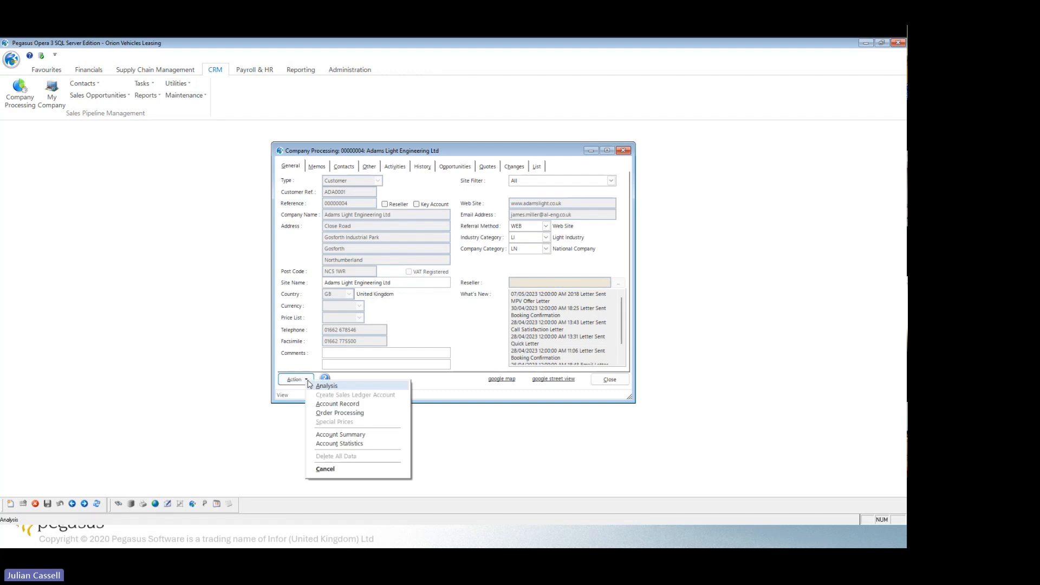
left_click(336, 408)
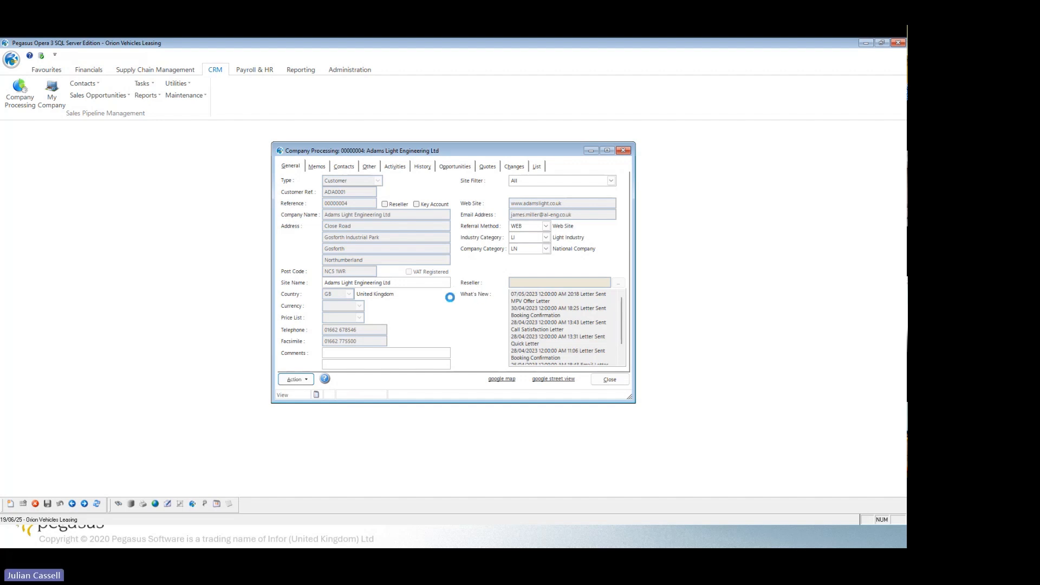
left_click(576, 360)
left_click(303, 383)
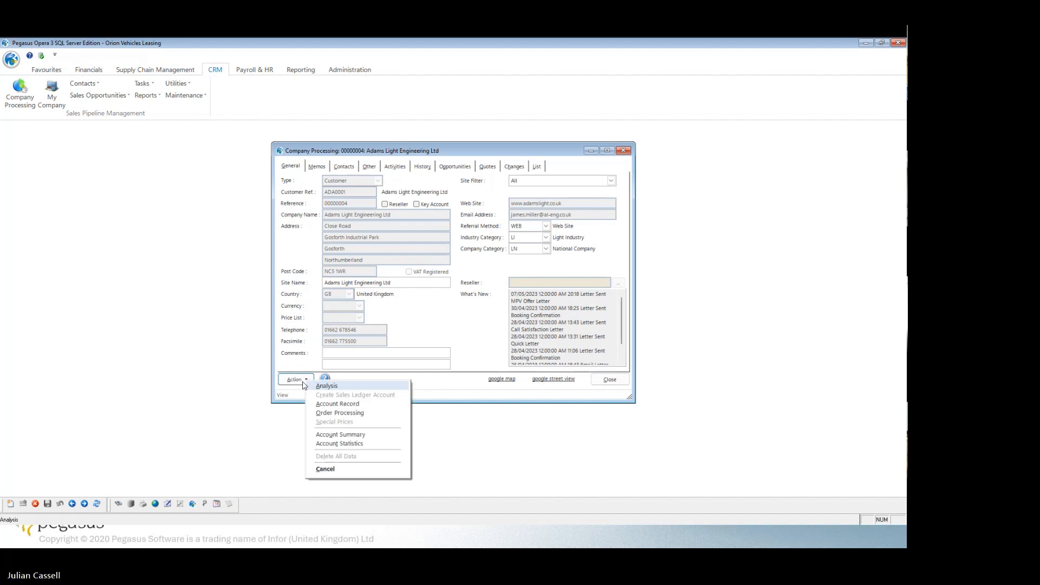
left_click(463, 386)
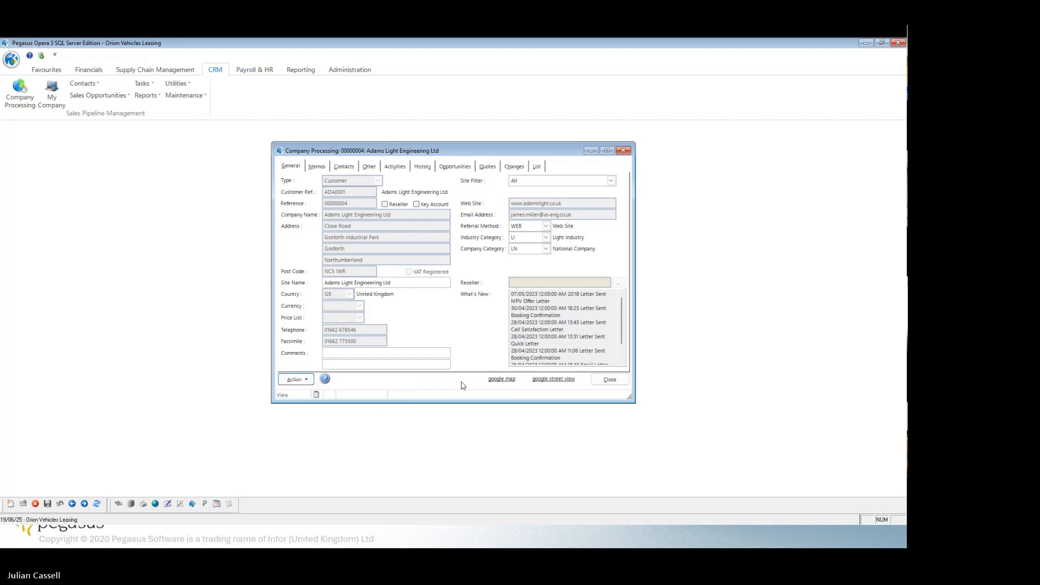
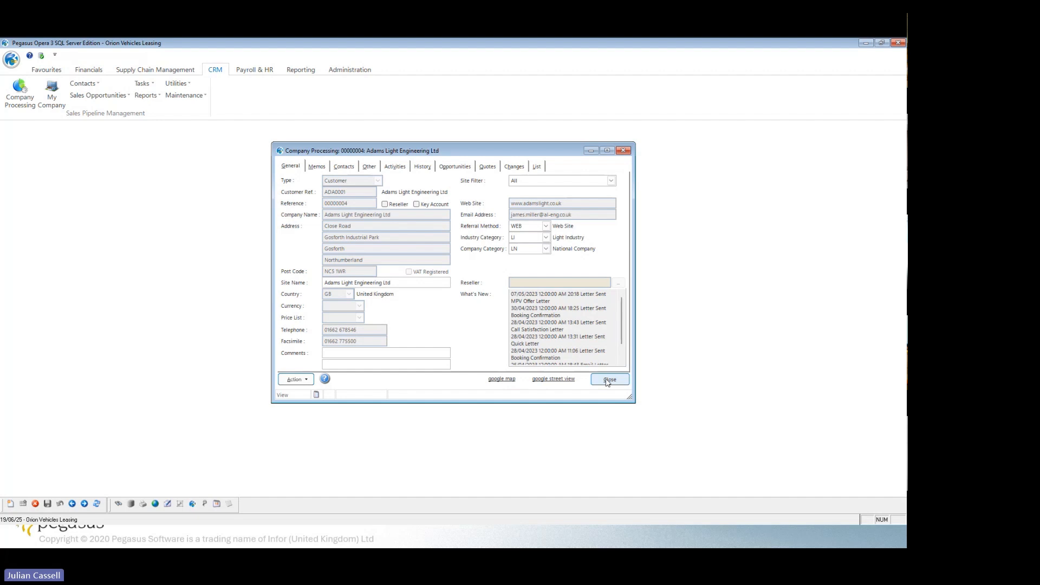
Close Company Processing and open the Sales Pipeline Reports from the CRM reports.
left_click(609, 380)
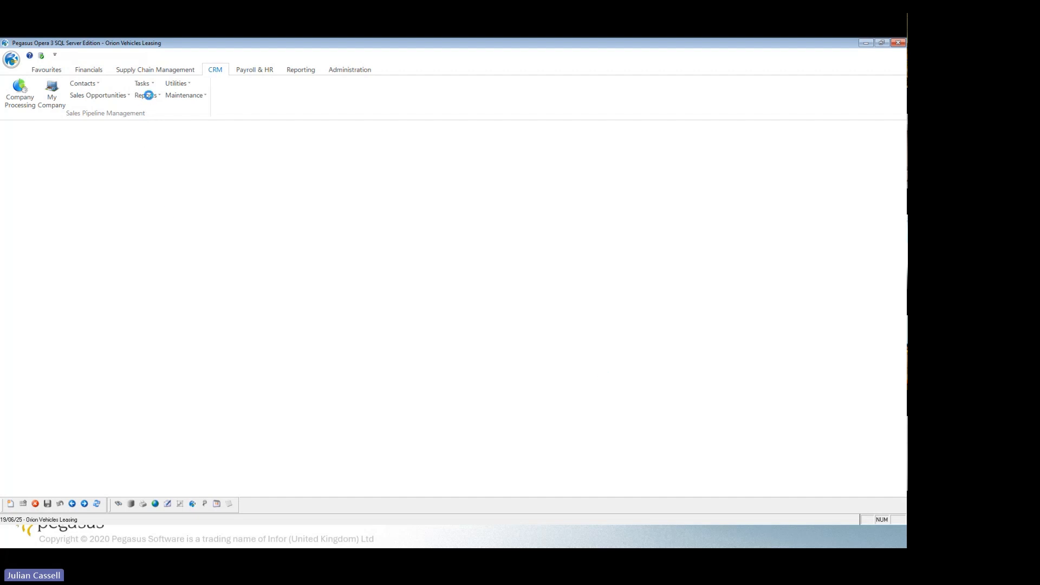
left_click(159, 99)
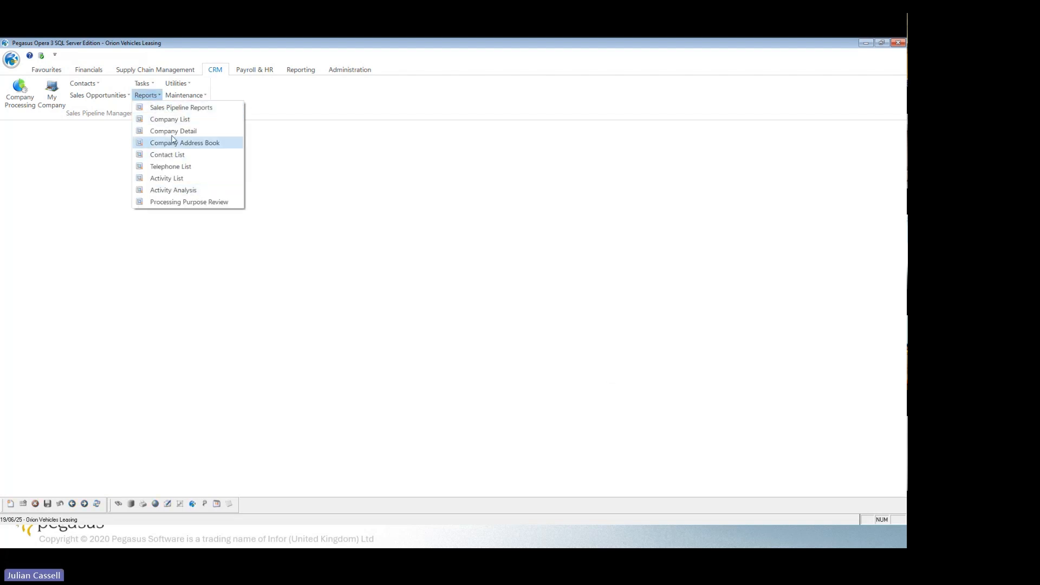
left_click(172, 109)
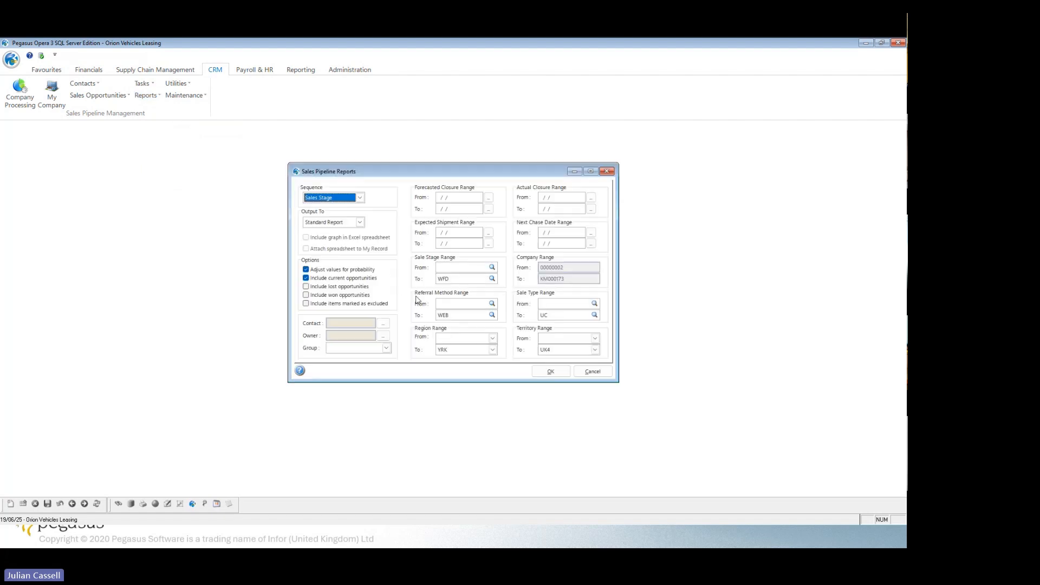
Review the sequence and output choices, keep Sales Stage and Standard Report, and publish the sales pipeline report to screen.
left_click(359, 198)
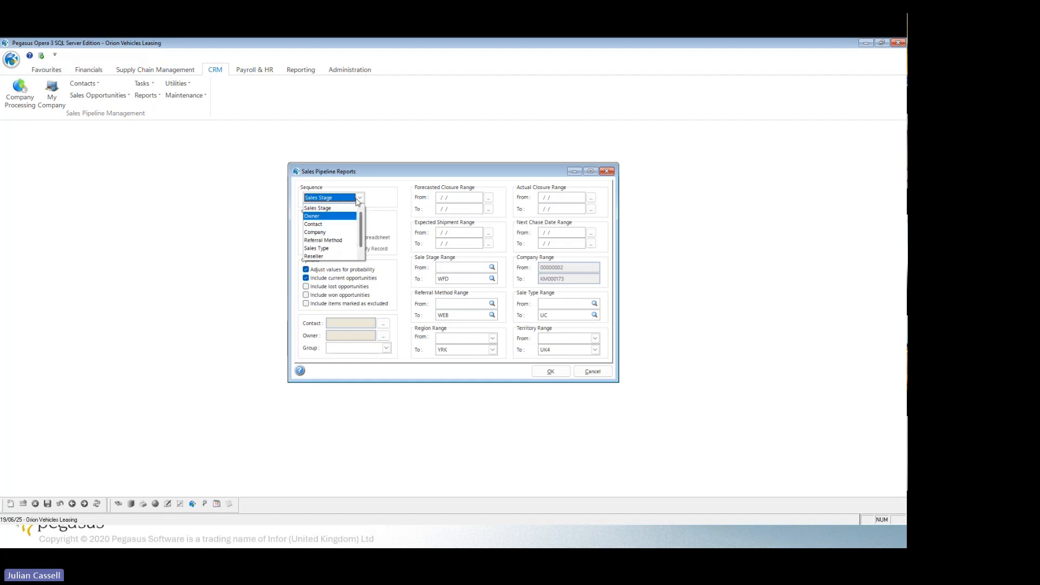
left_click(359, 199)
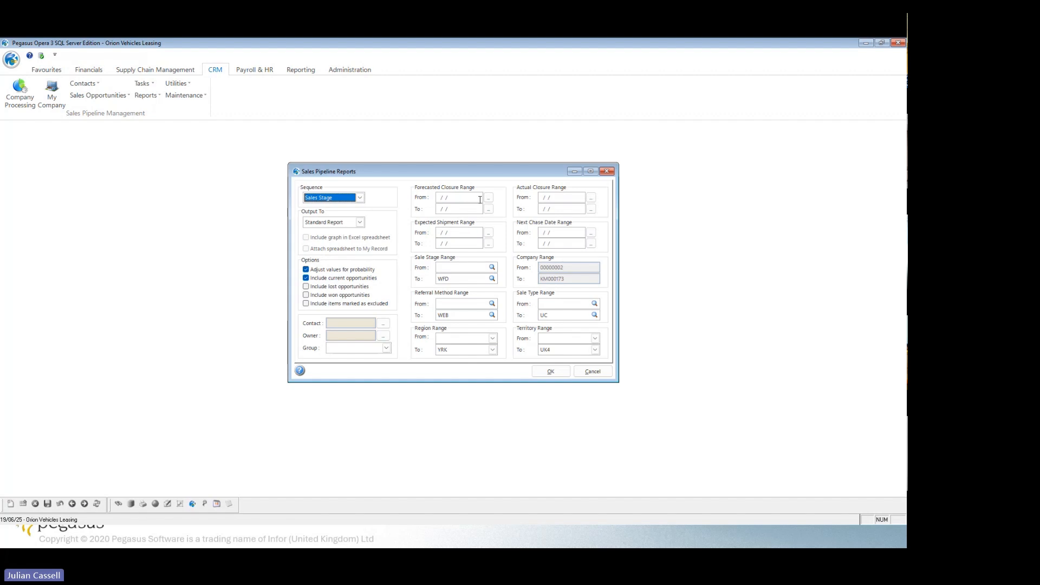
left_click(361, 223)
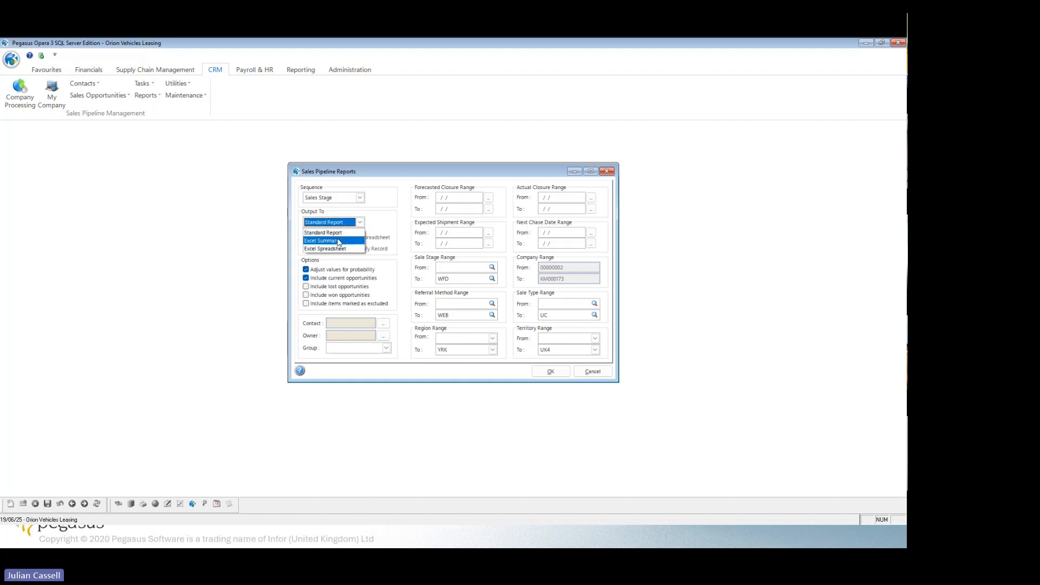
left_click(392, 231)
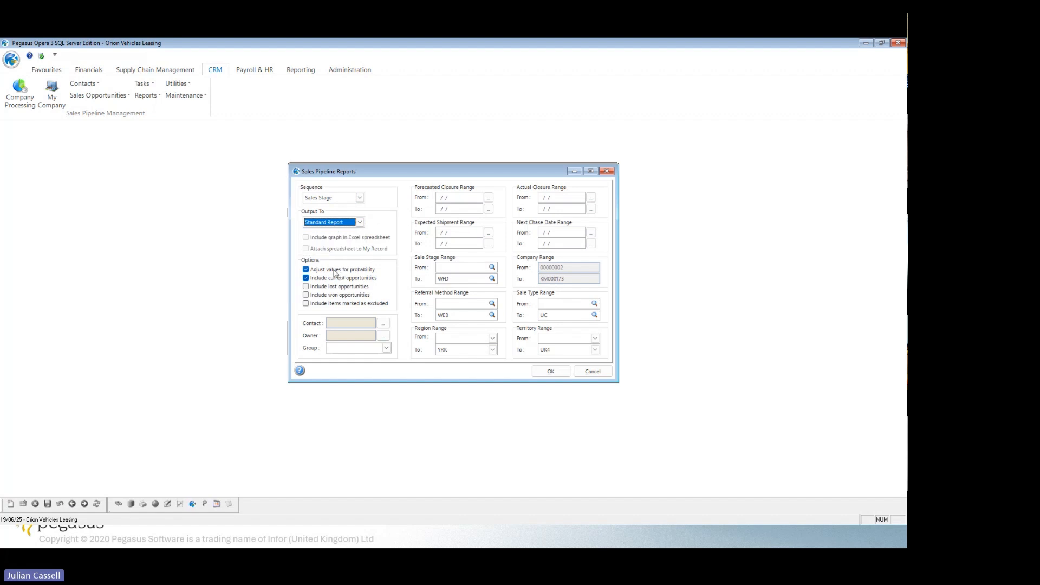
left_click(551, 371)
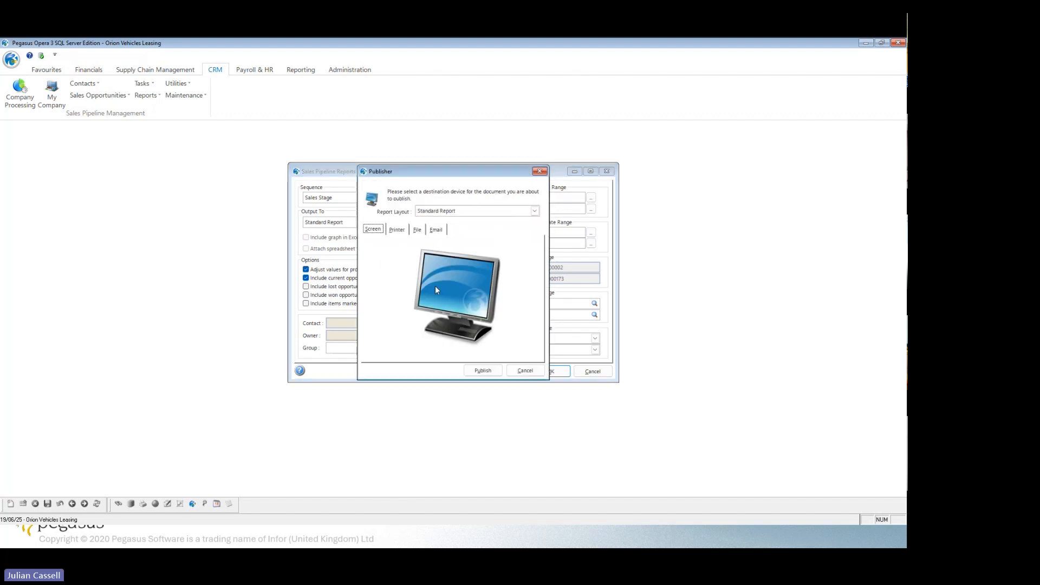
left_click(479, 366)
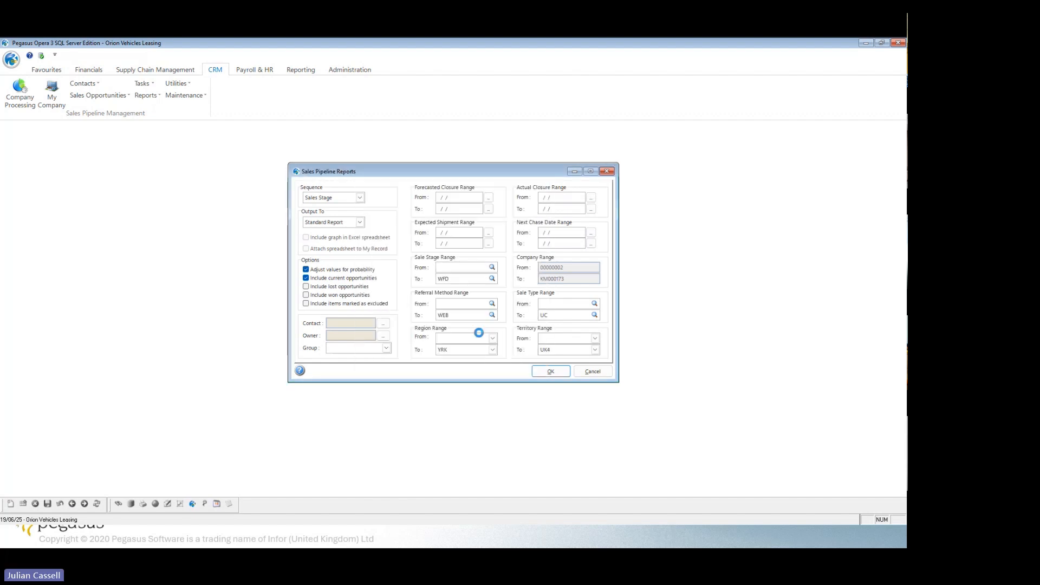